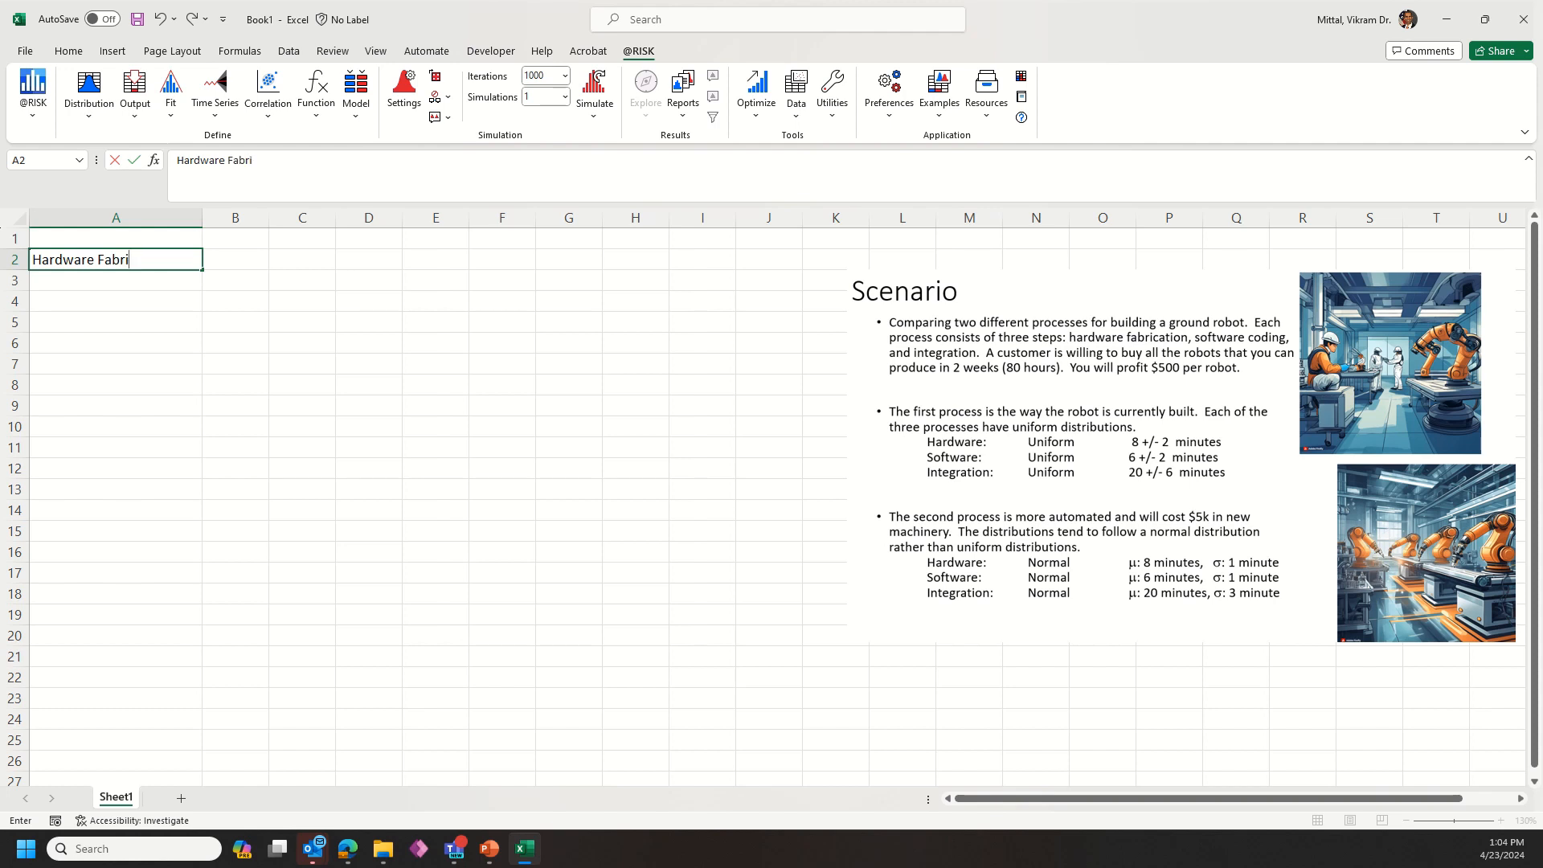
Step: Complete the row labels in column A by entering Software Coding and Integration below Hardware Fabrication
{"action": "key", "text": "Return"}
{"action": "type", "text": "Software COding"}
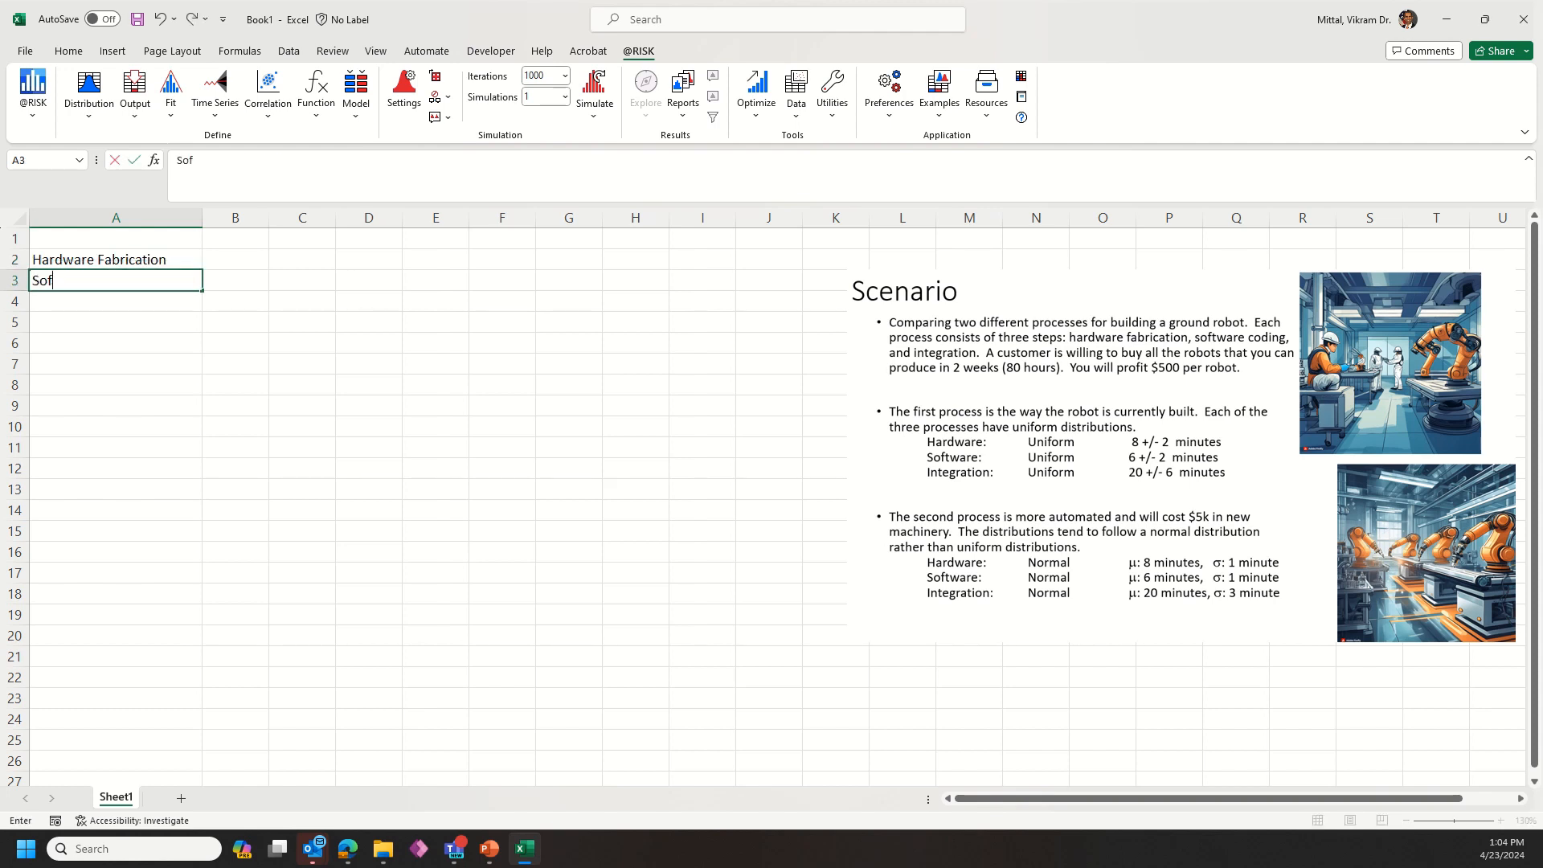
{"action": "key", "text": "BackSpace"}
{"action": "key", "text": "BackSpace"}
{"action": "type", "text": "ing"}
{"action": "key", "text": "Return"}
{"action": "type", "text": "Integration"}
{"action": "key", "text": "Up"}
{"action": "key", "text": "Up"}
{"action": "key", "text": "Up"}
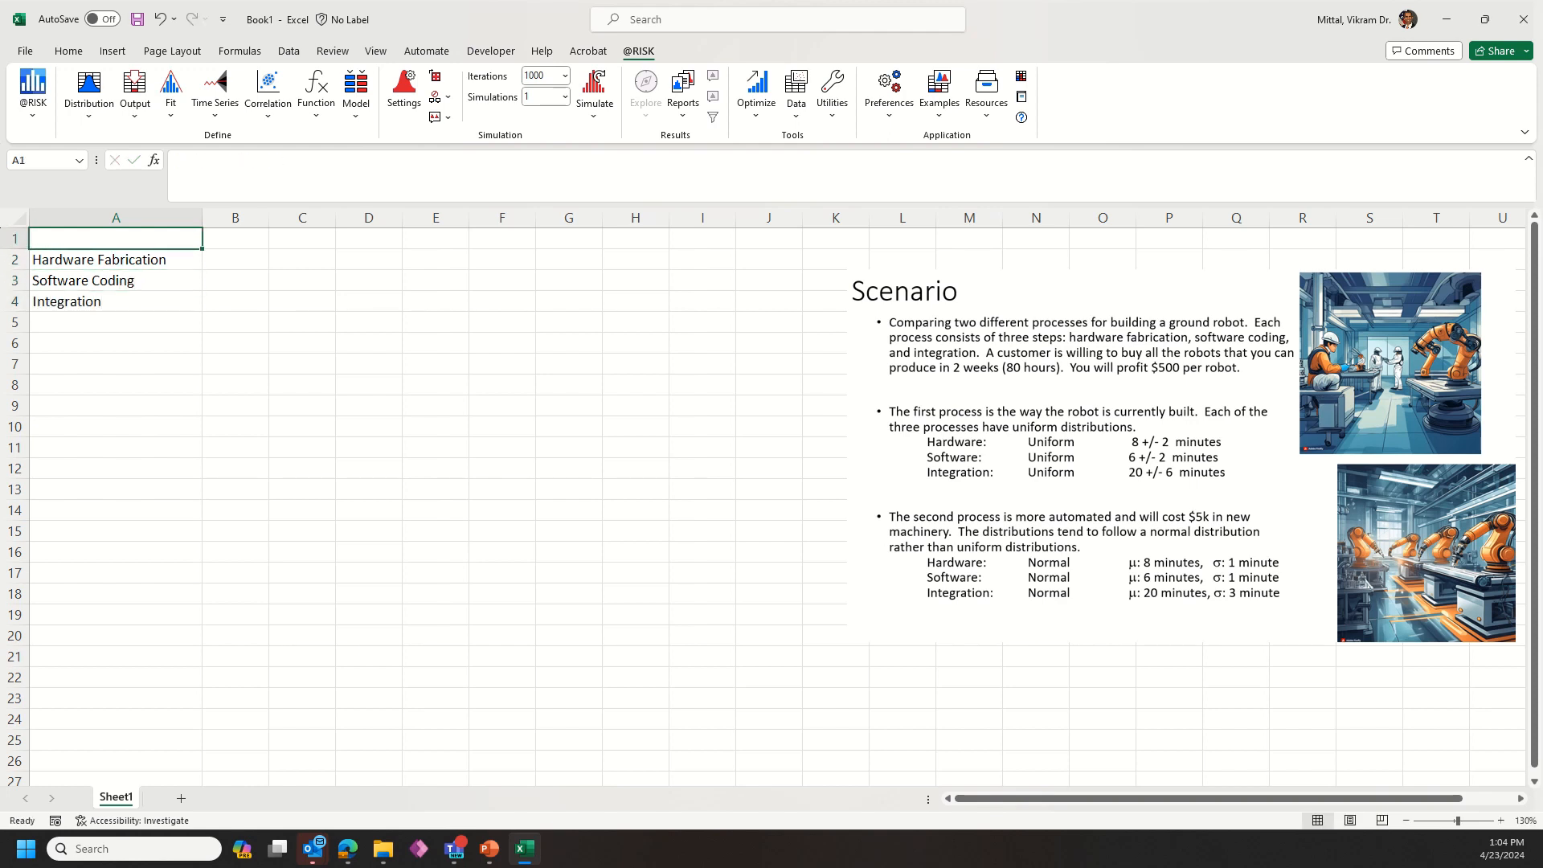
Step: Enter the column headings Process 1 in B1 and Process 2 in C1
{"action": "key", "text": "Right"}
{"action": "type", "text": "Process"}
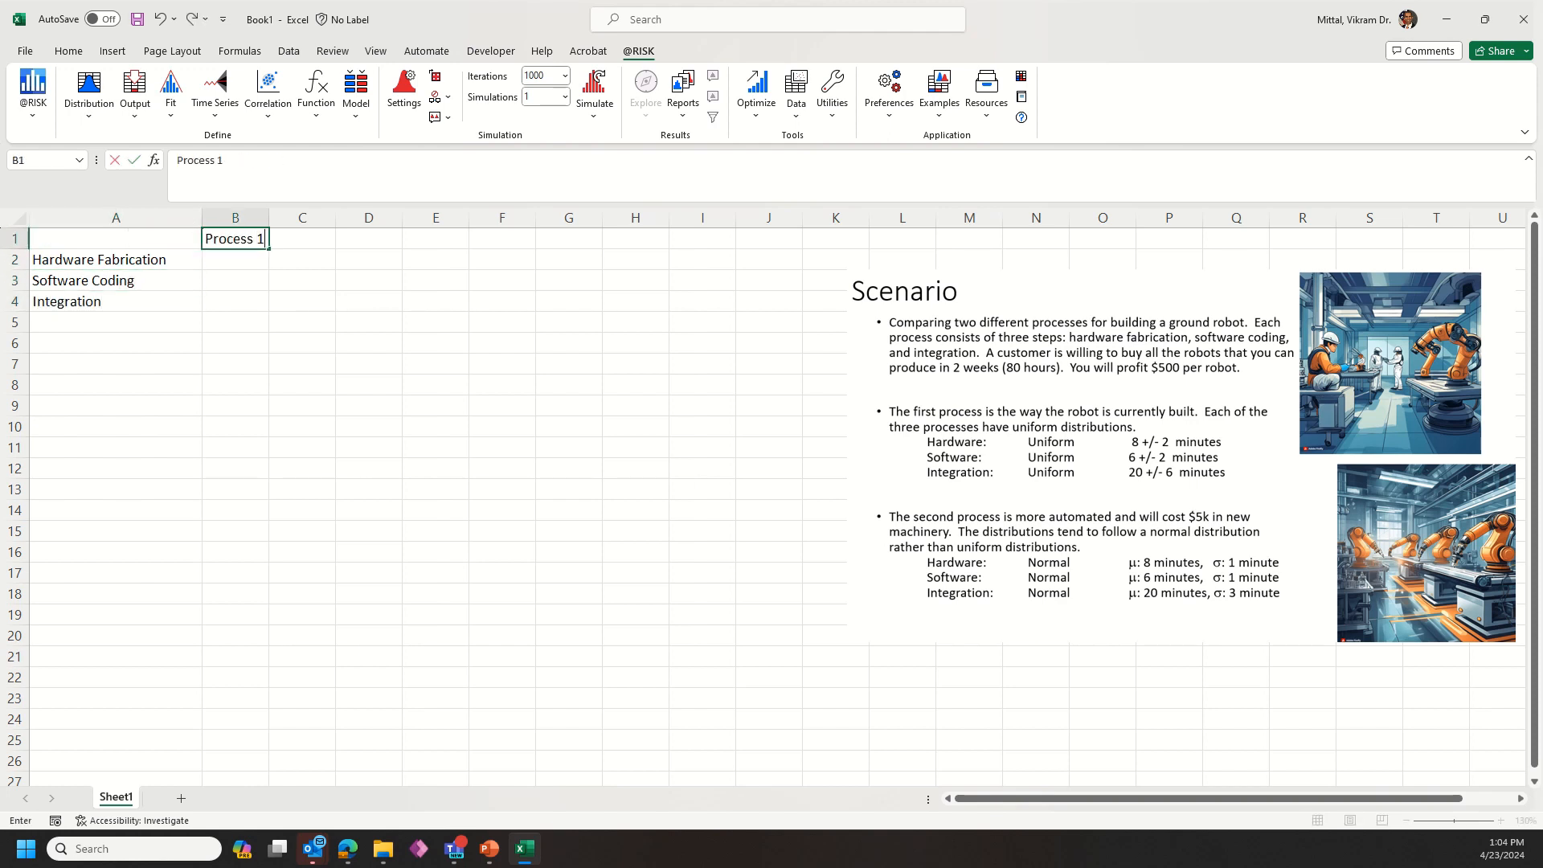
{"action": "type", "text": " 1"}
{"action": "key", "text": "Tab"}
{"action": "type", "text": "Proce"}
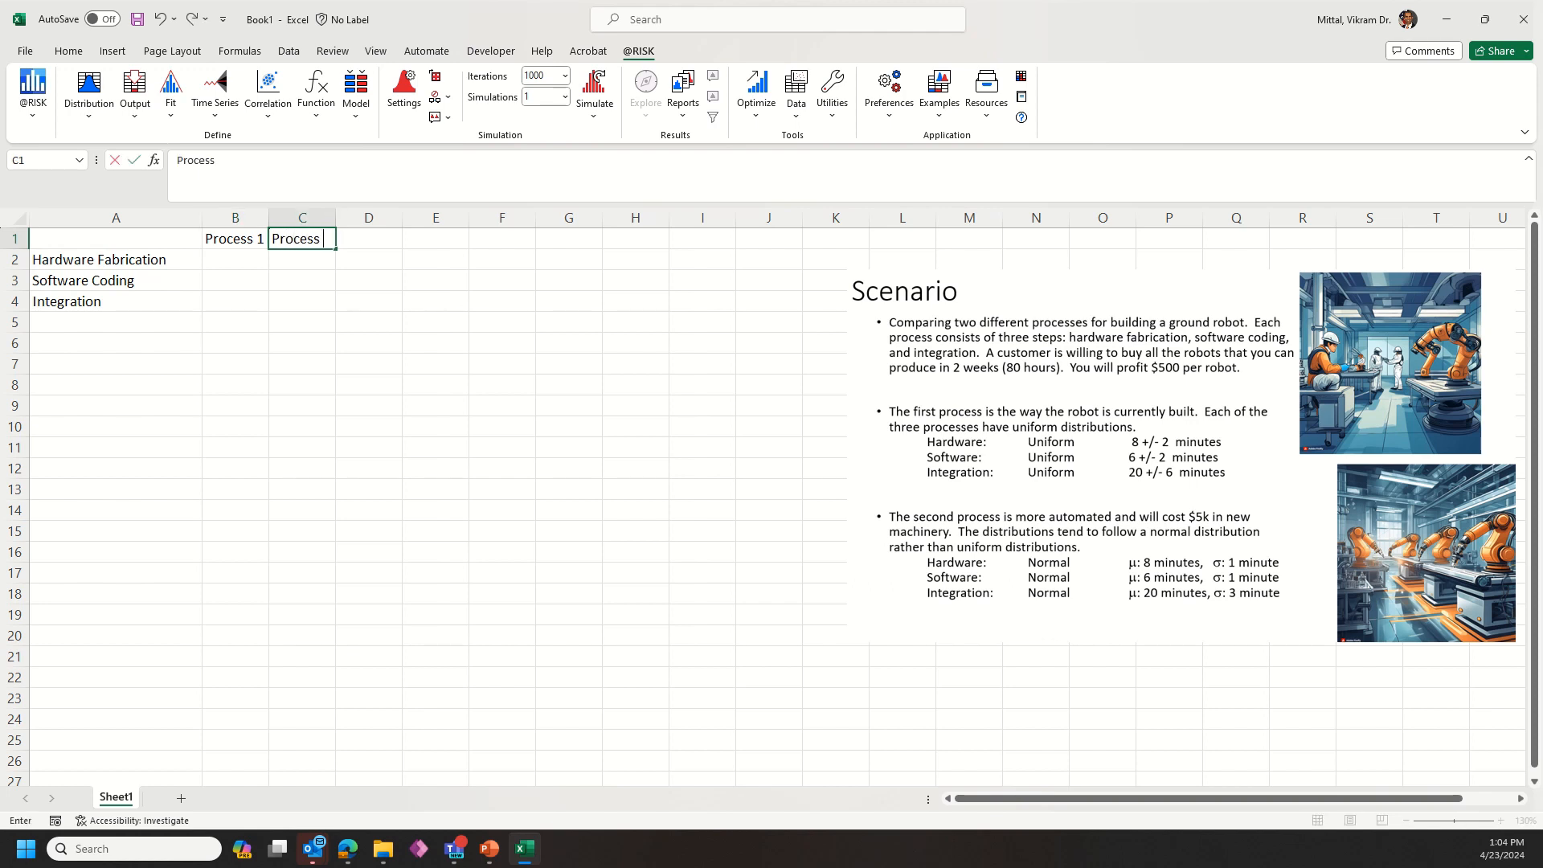
{"action": "type", "text": "ss 2"}
{"action": "key", "text": "Return"}
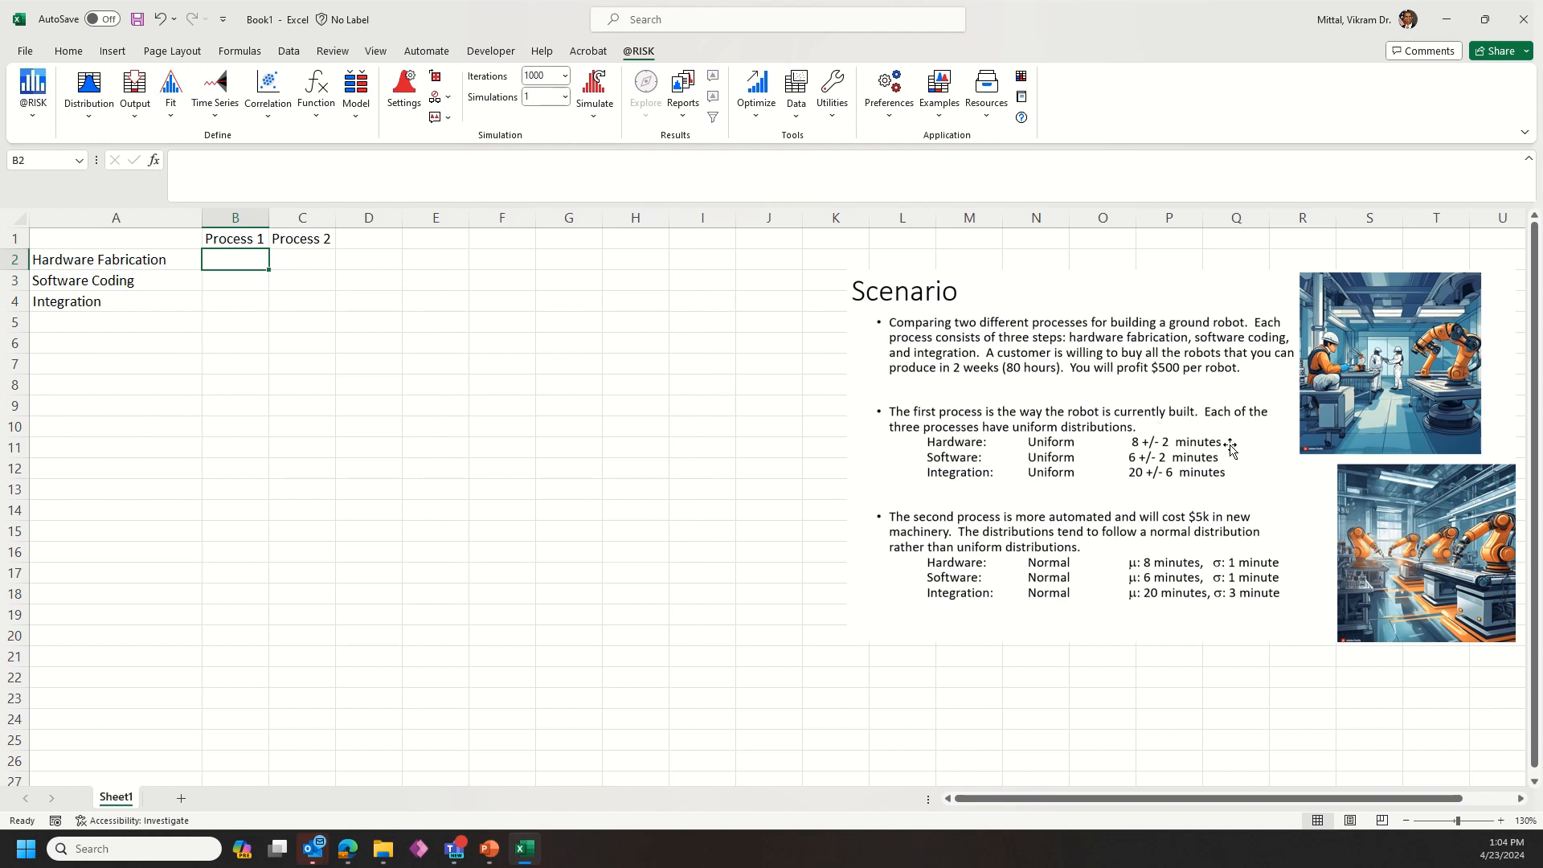
Step: Choose the Uniform distribution from the full list of distributions for the Process 1 hardware fabrication cell B2
{"action": "left_click", "coordinate": [90, 87]}
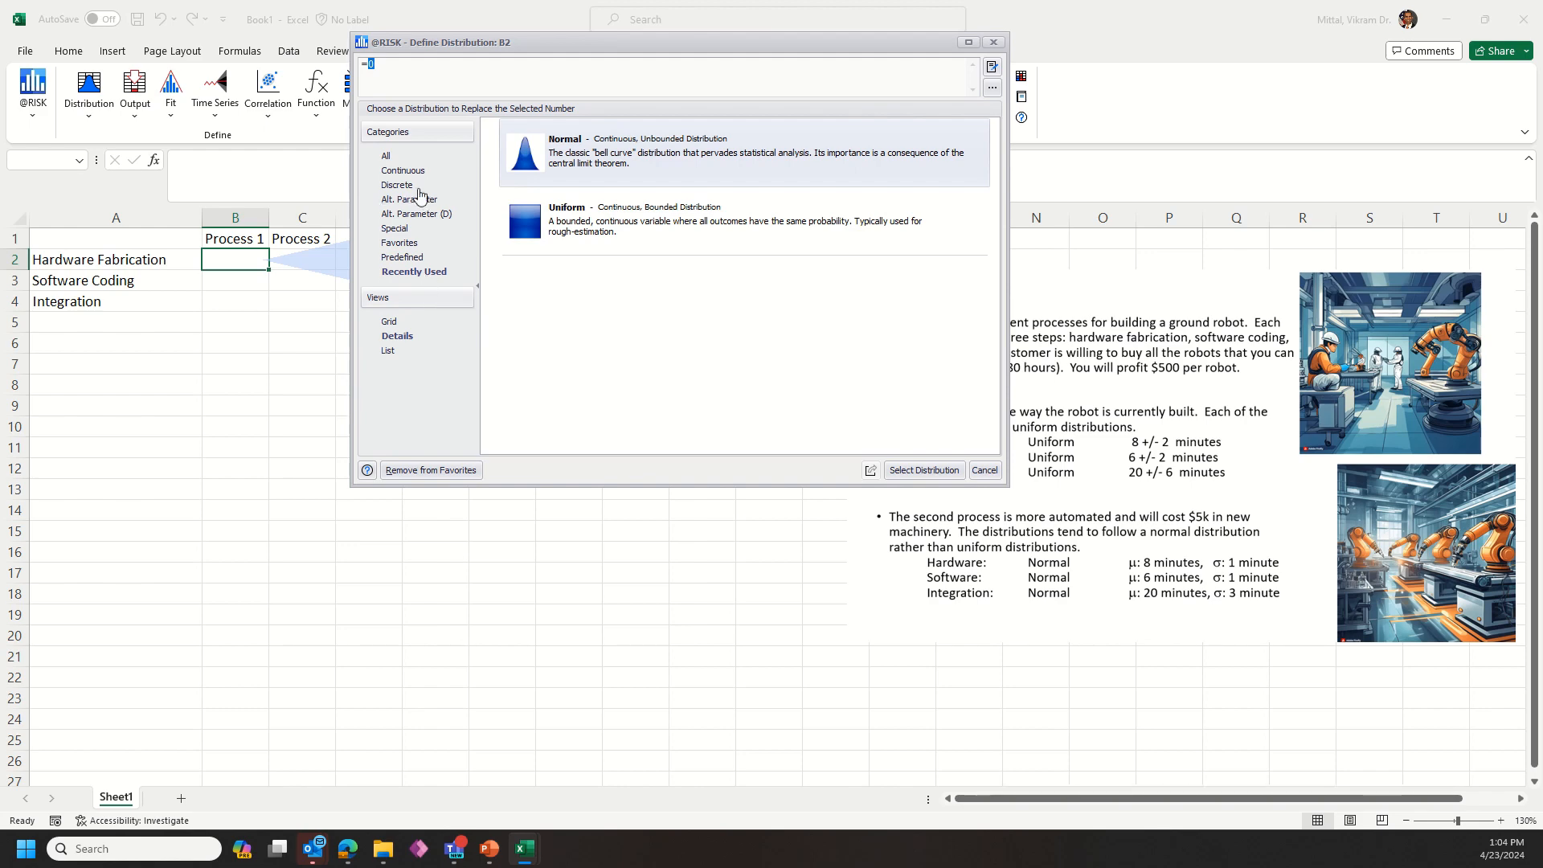
{"action": "left_click", "coordinate": [386, 155]}
{"action": "scroll", "coordinate": [728, 283], "scroll_direction": "down", "scroll_amount": 10}
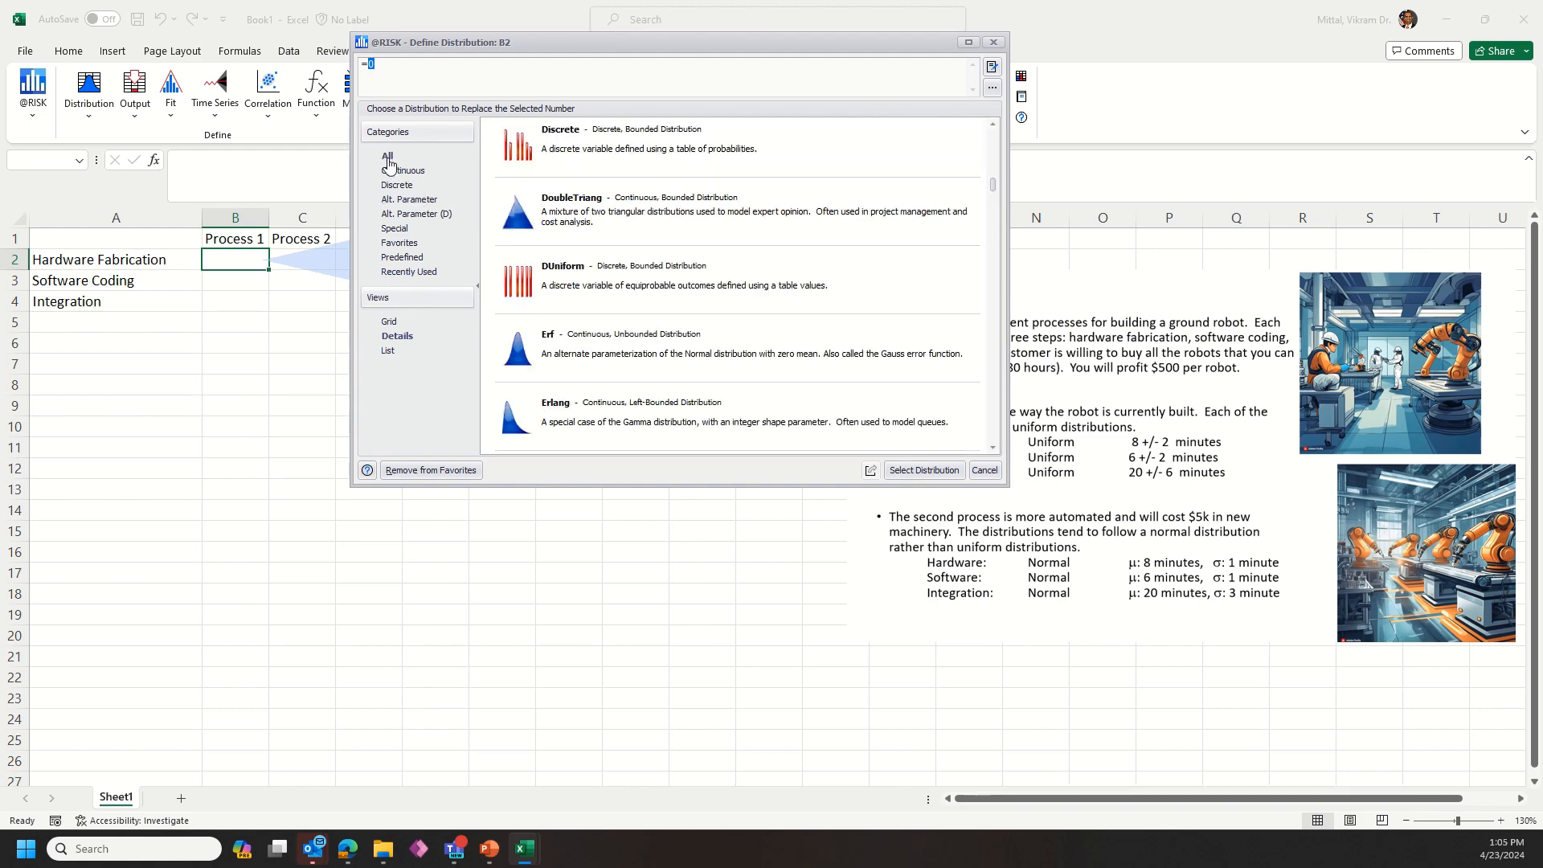
{"action": "left_click_drag", "start_coordinate": [993, 344], "coordinate": [998, 446]}
{"action": "scroll", "coordinate": [744, 292], "scroll_direction": "up", "scroll_amount": 3}
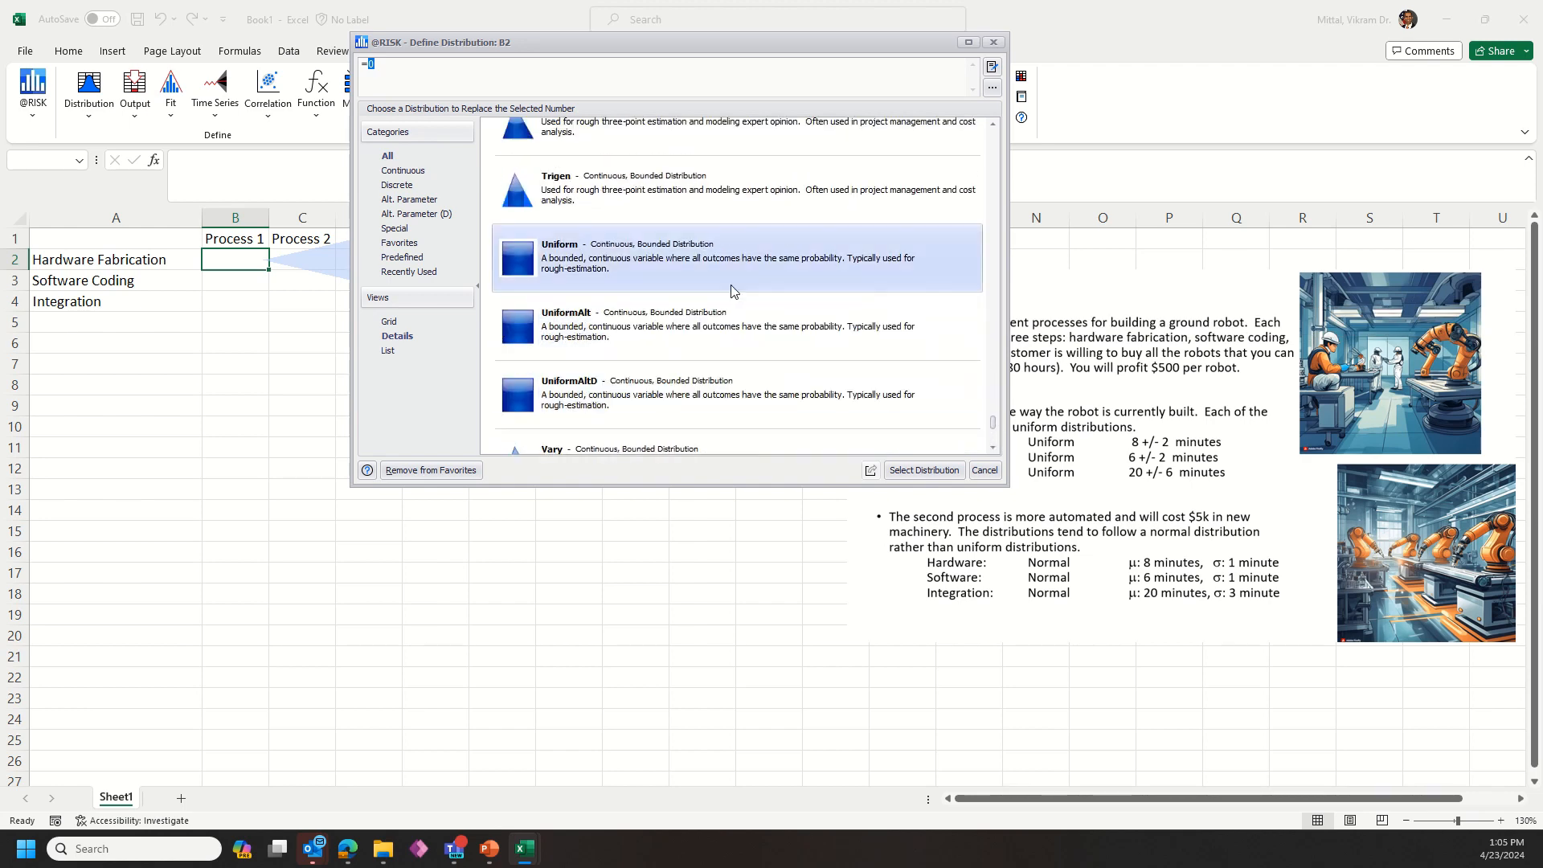
{"action": "left_click", "coordinate": [722, 274]}
{"action": "left_click", "coordinate": [924, 470]}
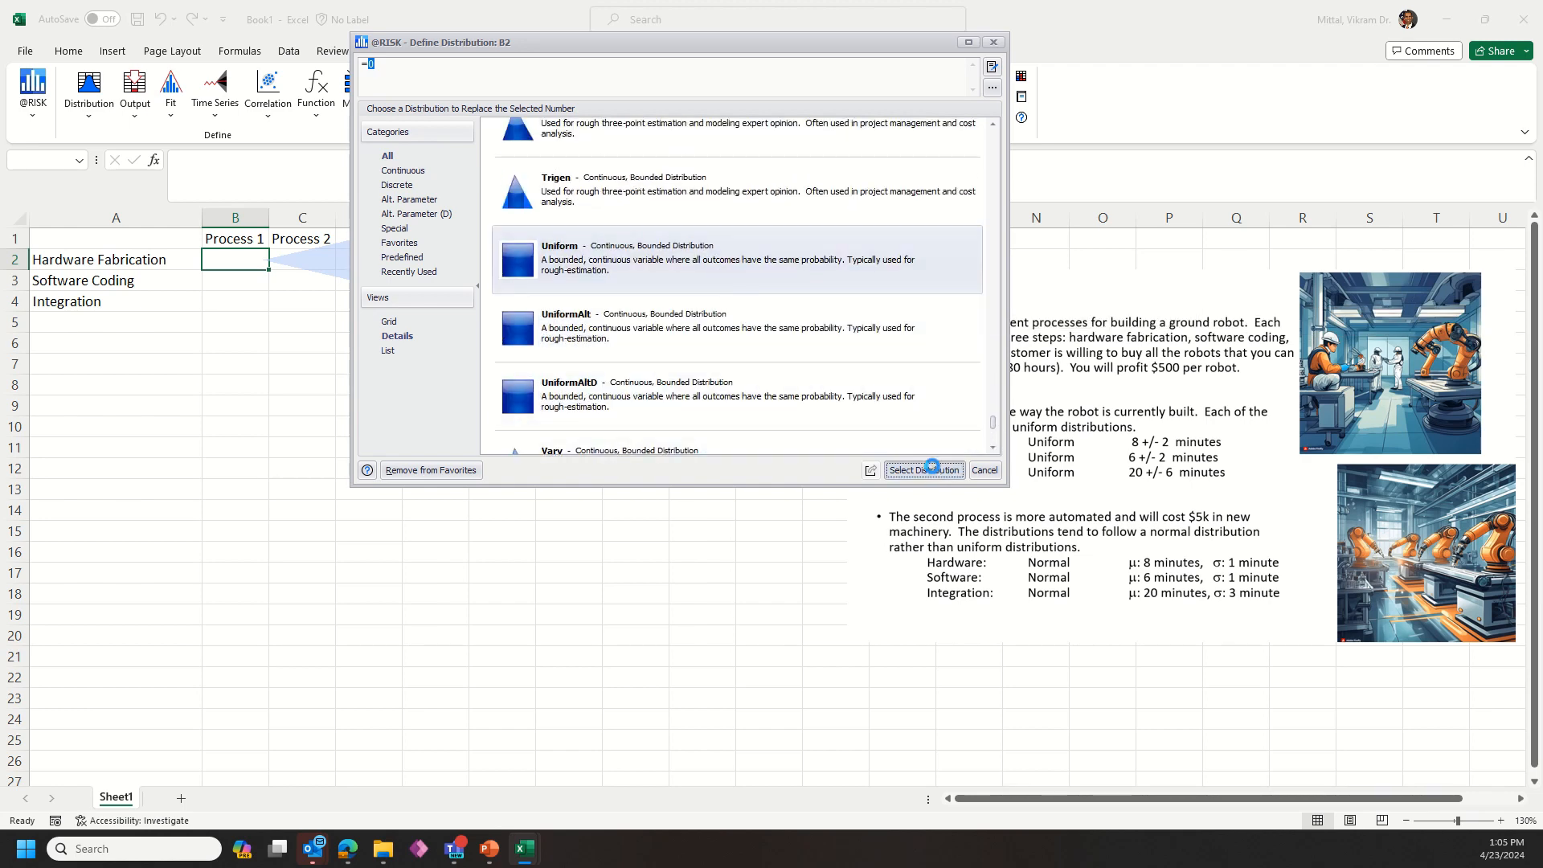
Step: Set the B2 uniform distribution to a minimum of 6 and a maximum of 10 and accept it
{"action": "left_click", "coordinate": [461, 169]}
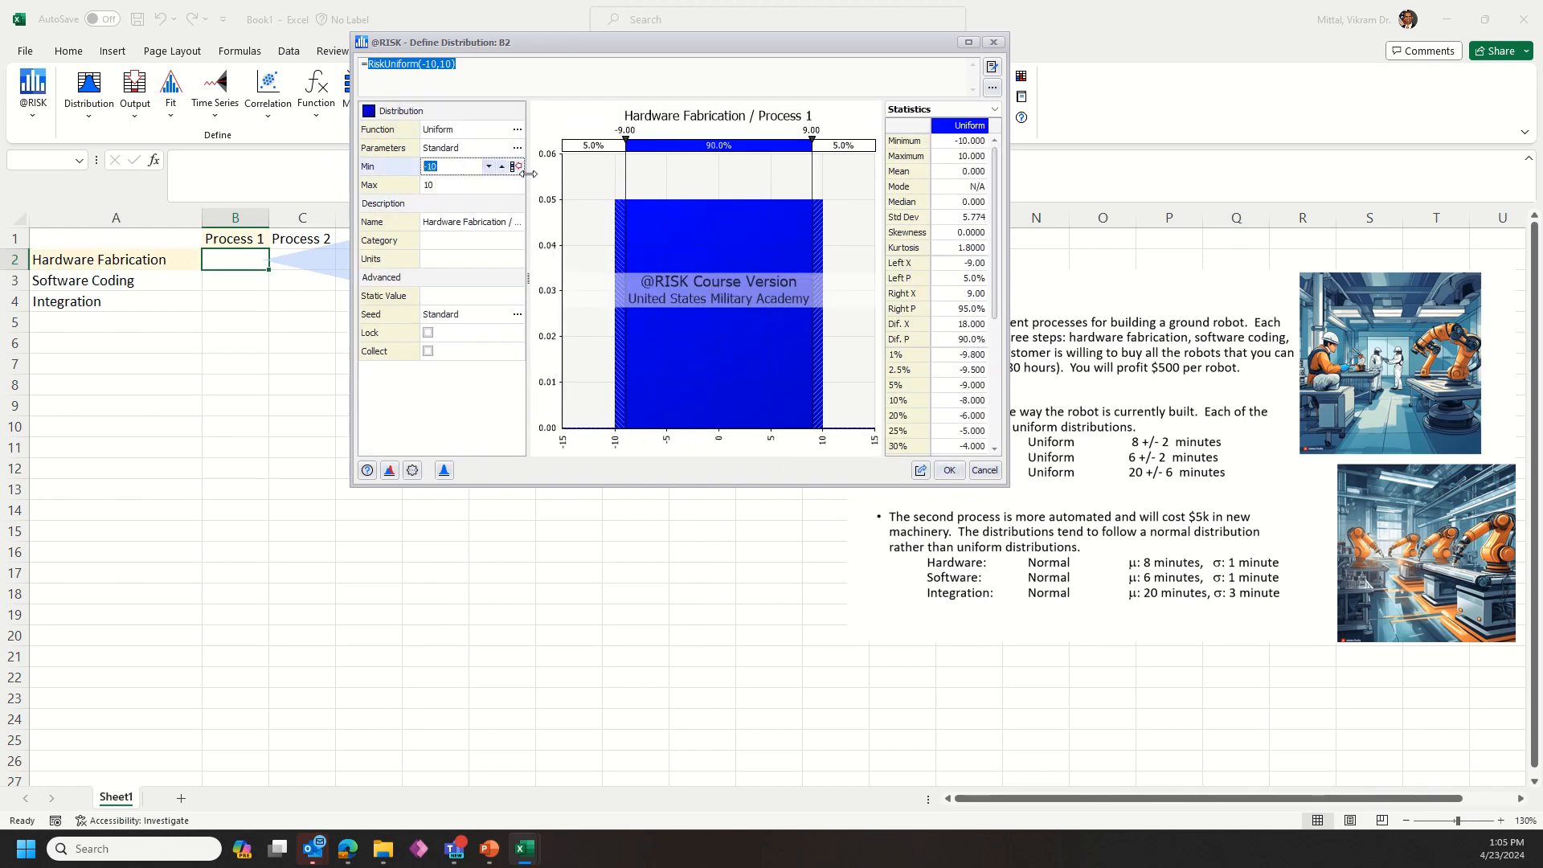
{"action": "type", "text": "6"}
{"action": "left_click", "coordinate": [453, 186]}
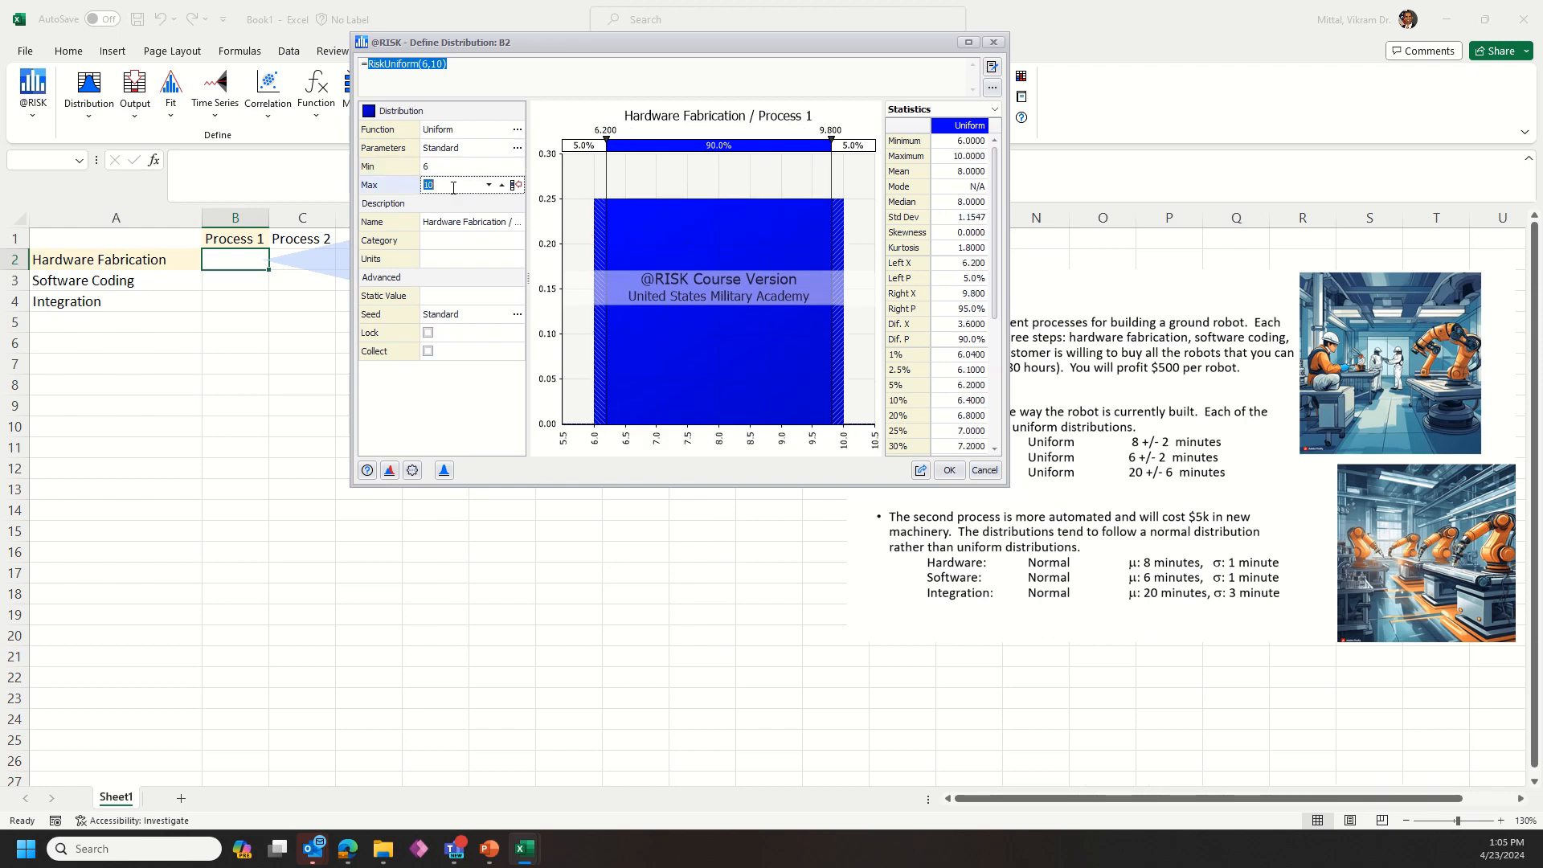
{"action": "left_click", "coordinate": [950, 471]}
Step: Define a Uniform distribution with minimum 4 and maximum 8 for the Process 1 software coding cell B3
{"action": "left_click", "coordinate": [232, 285]}
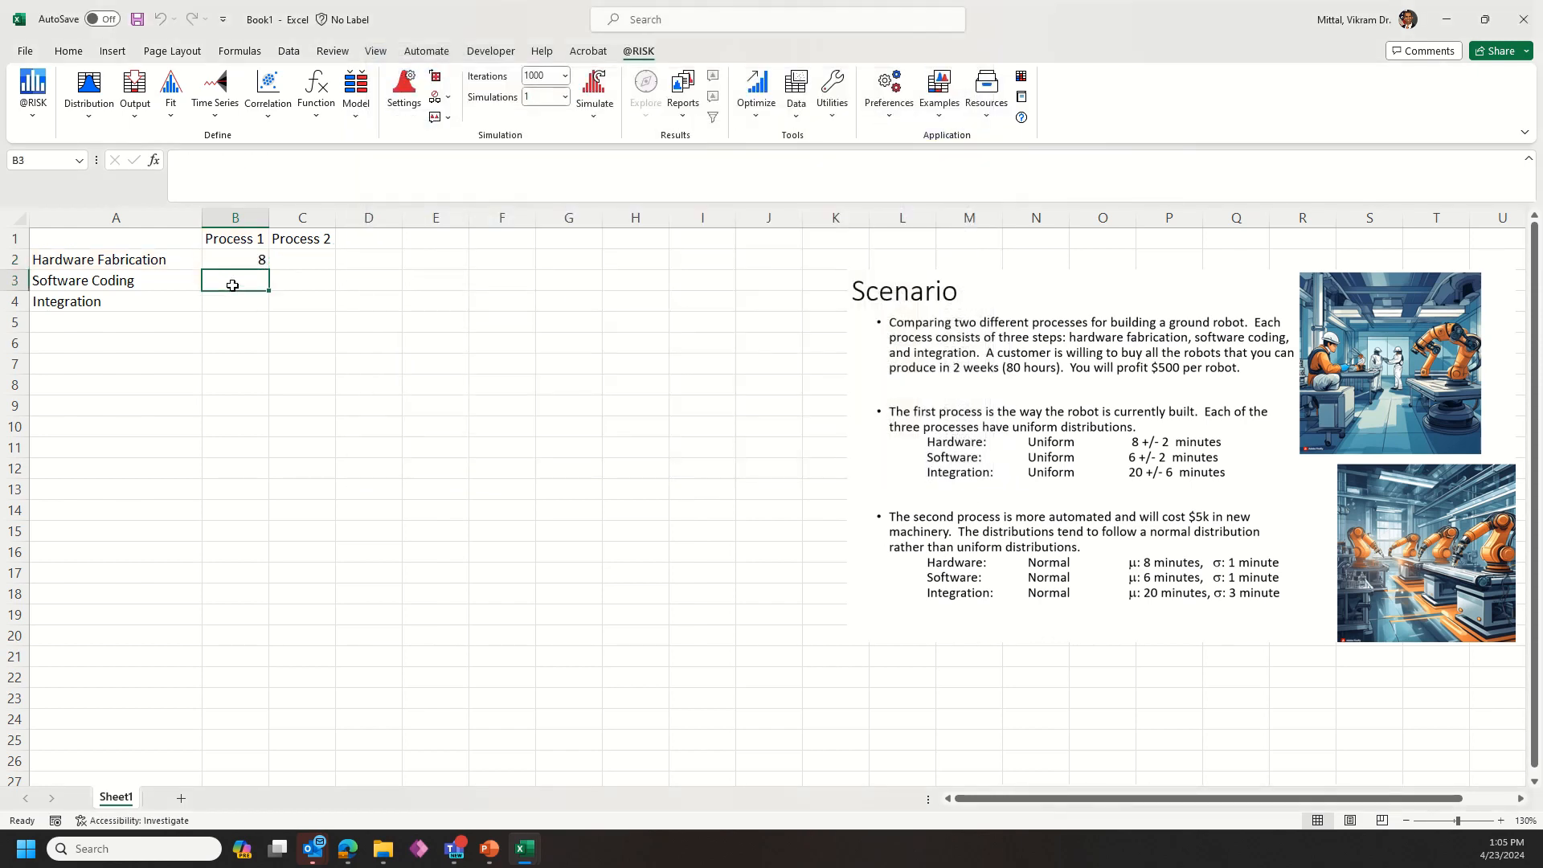
{"action": "left_click", "coordinate": [89, 87]}
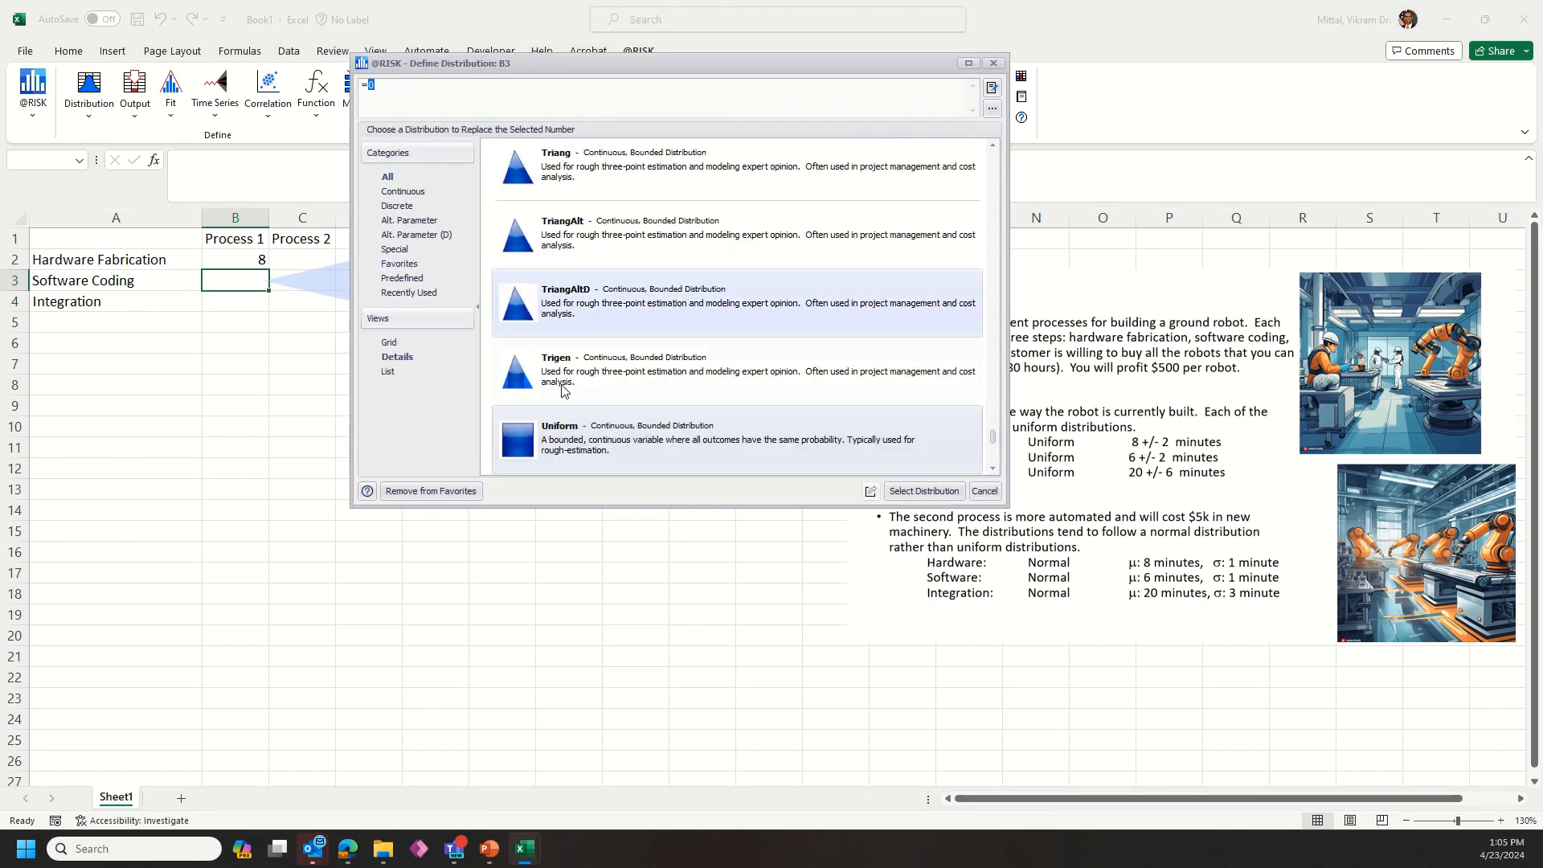
{"action": "double_click", "coordinate": [567, 432]}
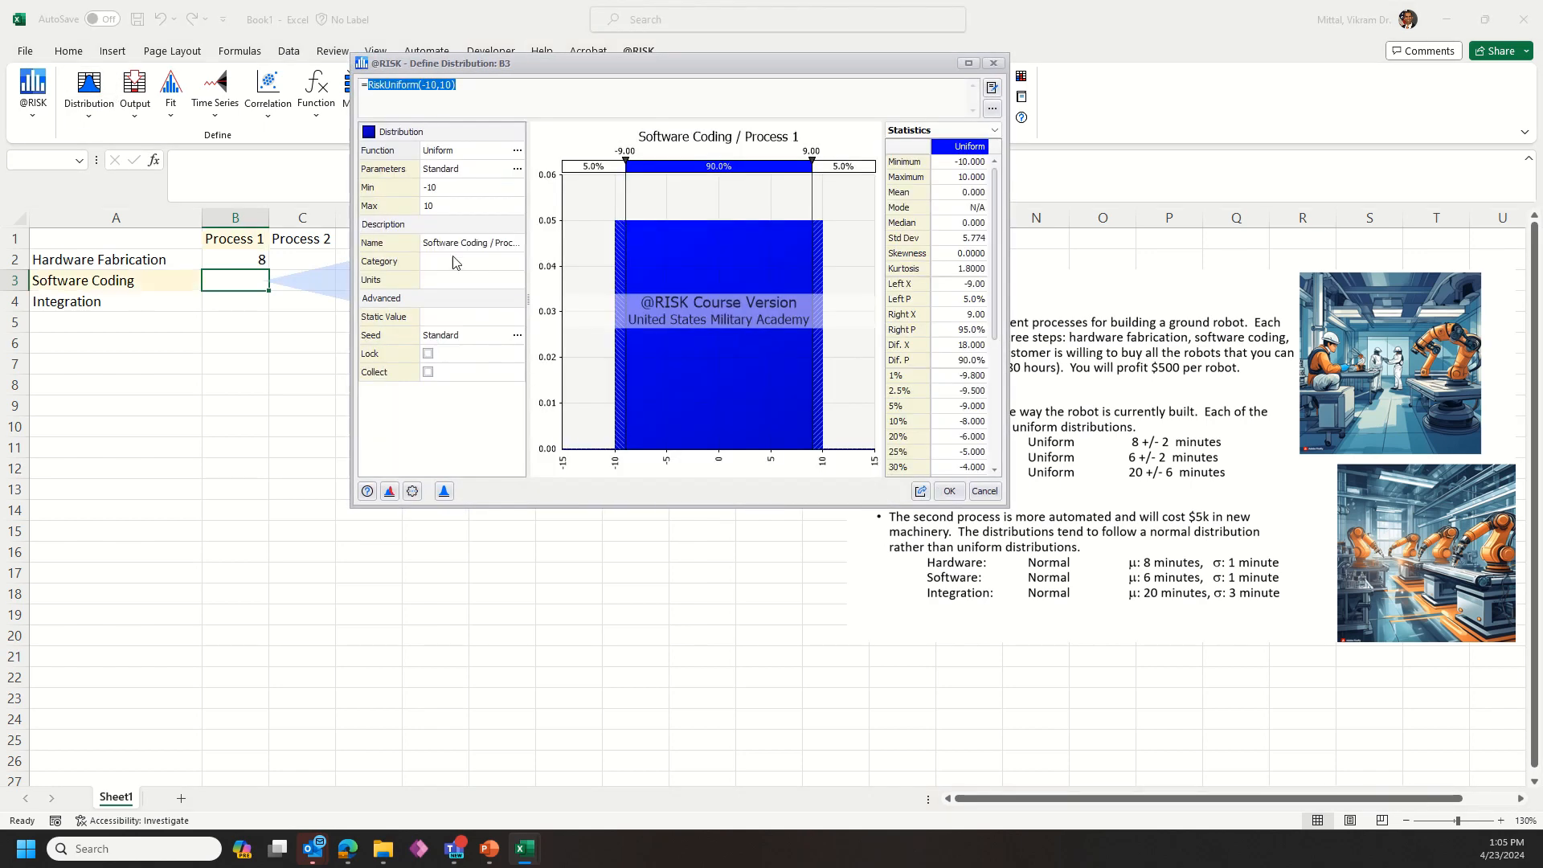
{"action": "left_click", "coordinate": [445, 190]}
{"action": "type", "text": "4"}
{"action": "left_click", "coordinate": [470, 206]}
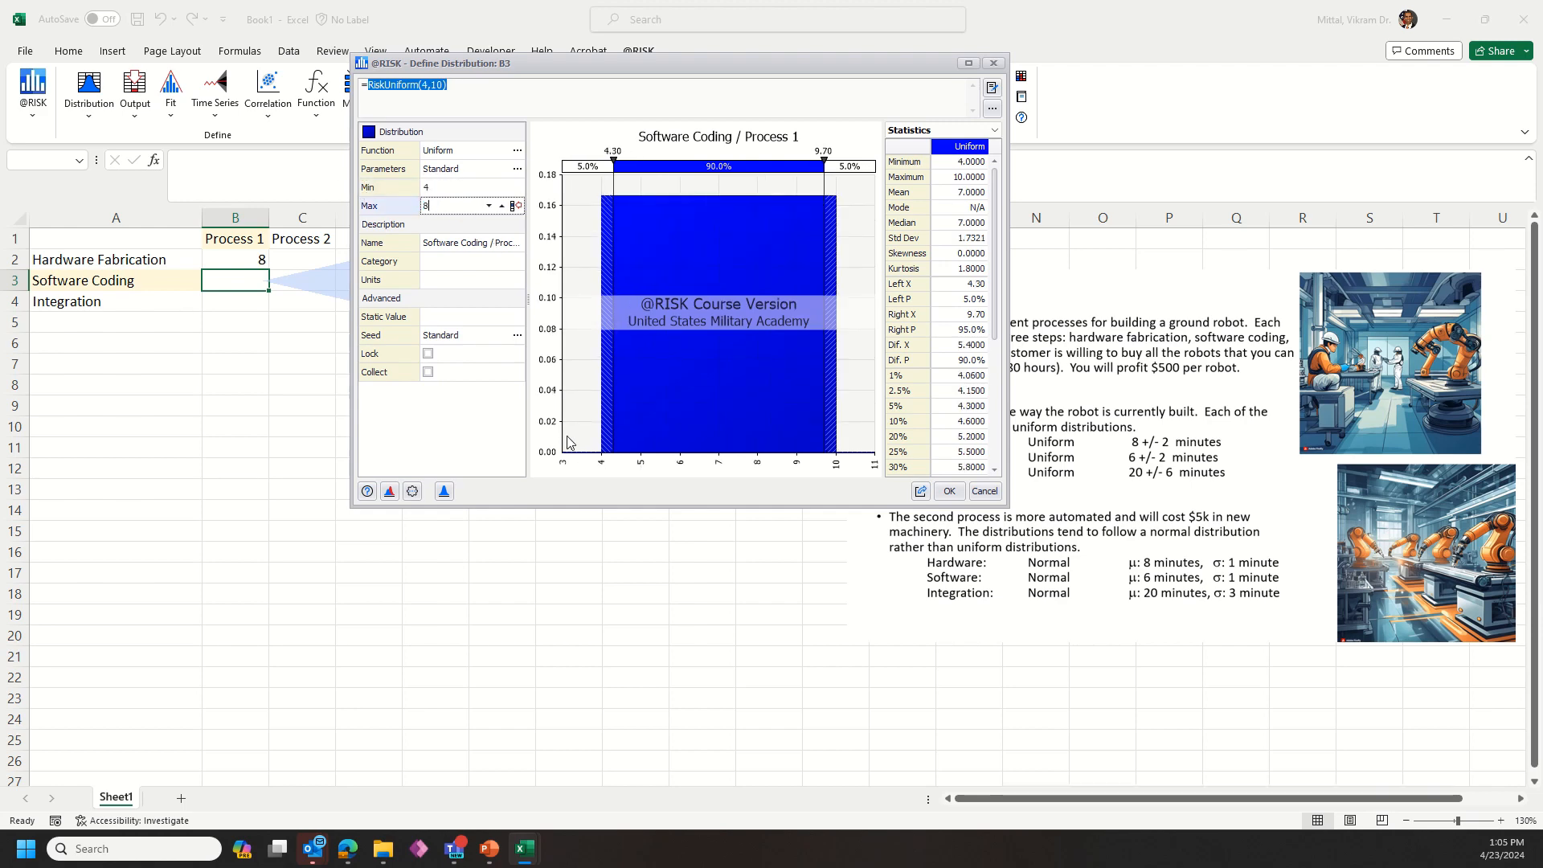
{"action": "left_click", "coordinate": [945, 494]}
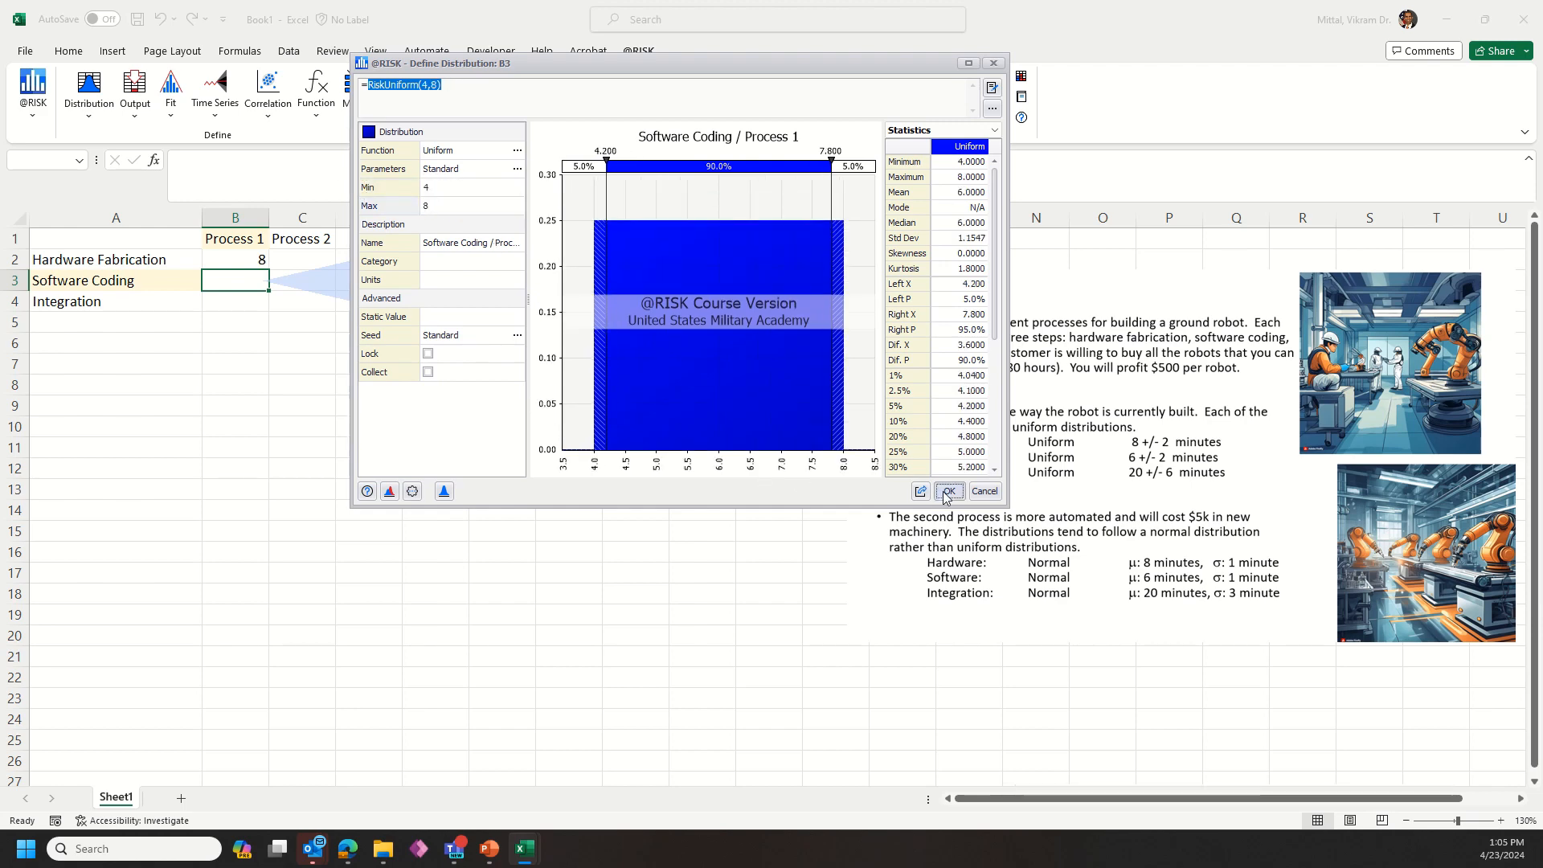
Step: Define a Uniform distribution with minimum 14 and maximum 26 for the Process 1 integration cell B4
{"action": "left_click", "coordinate": [229, 300]}
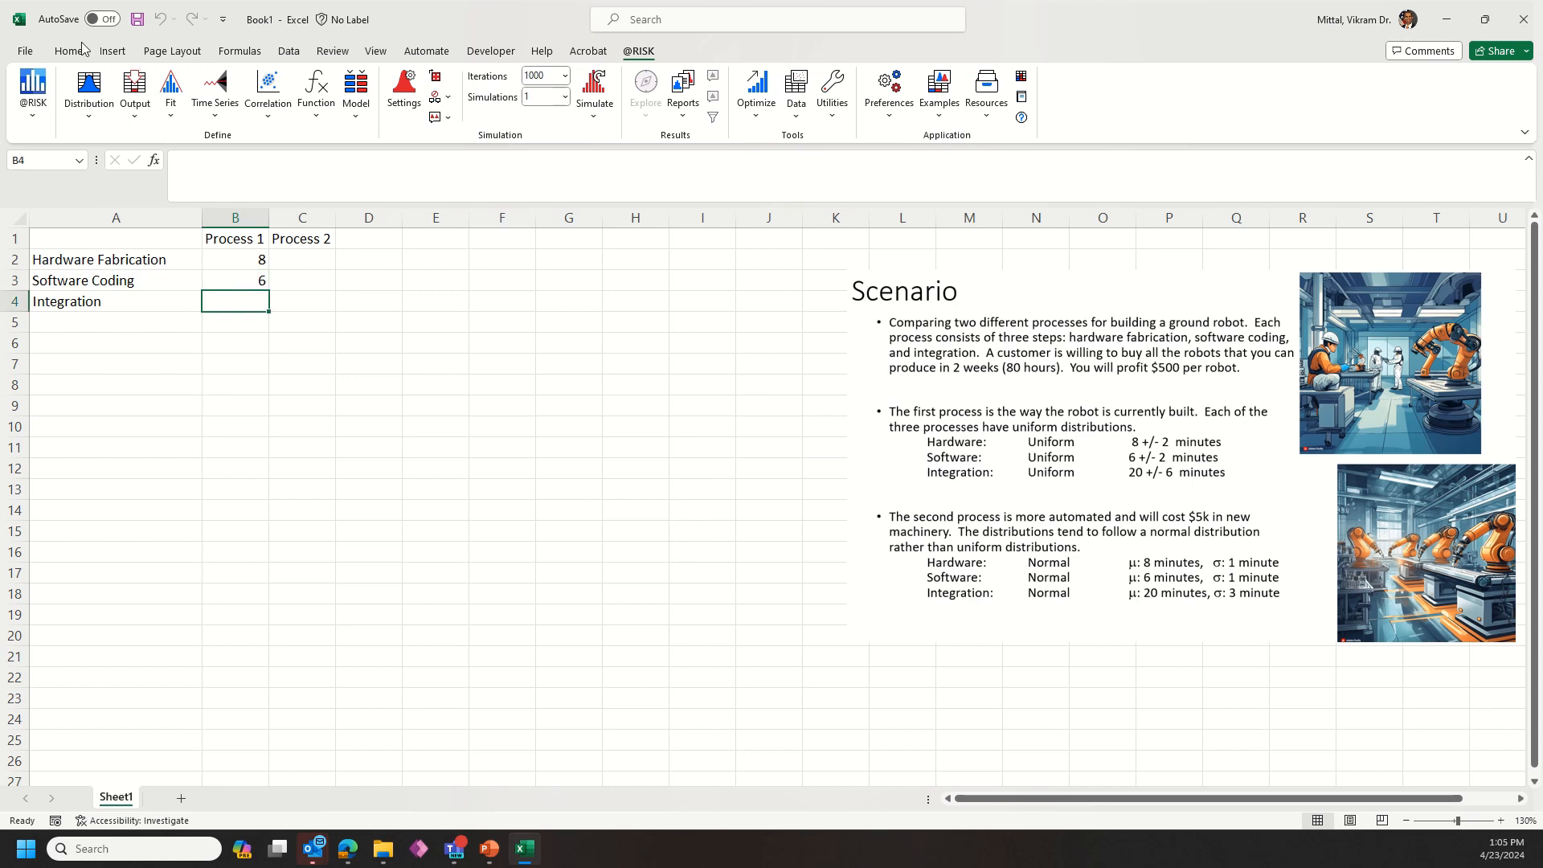
{"action": "left_click", "coordinate": [90, 84]}
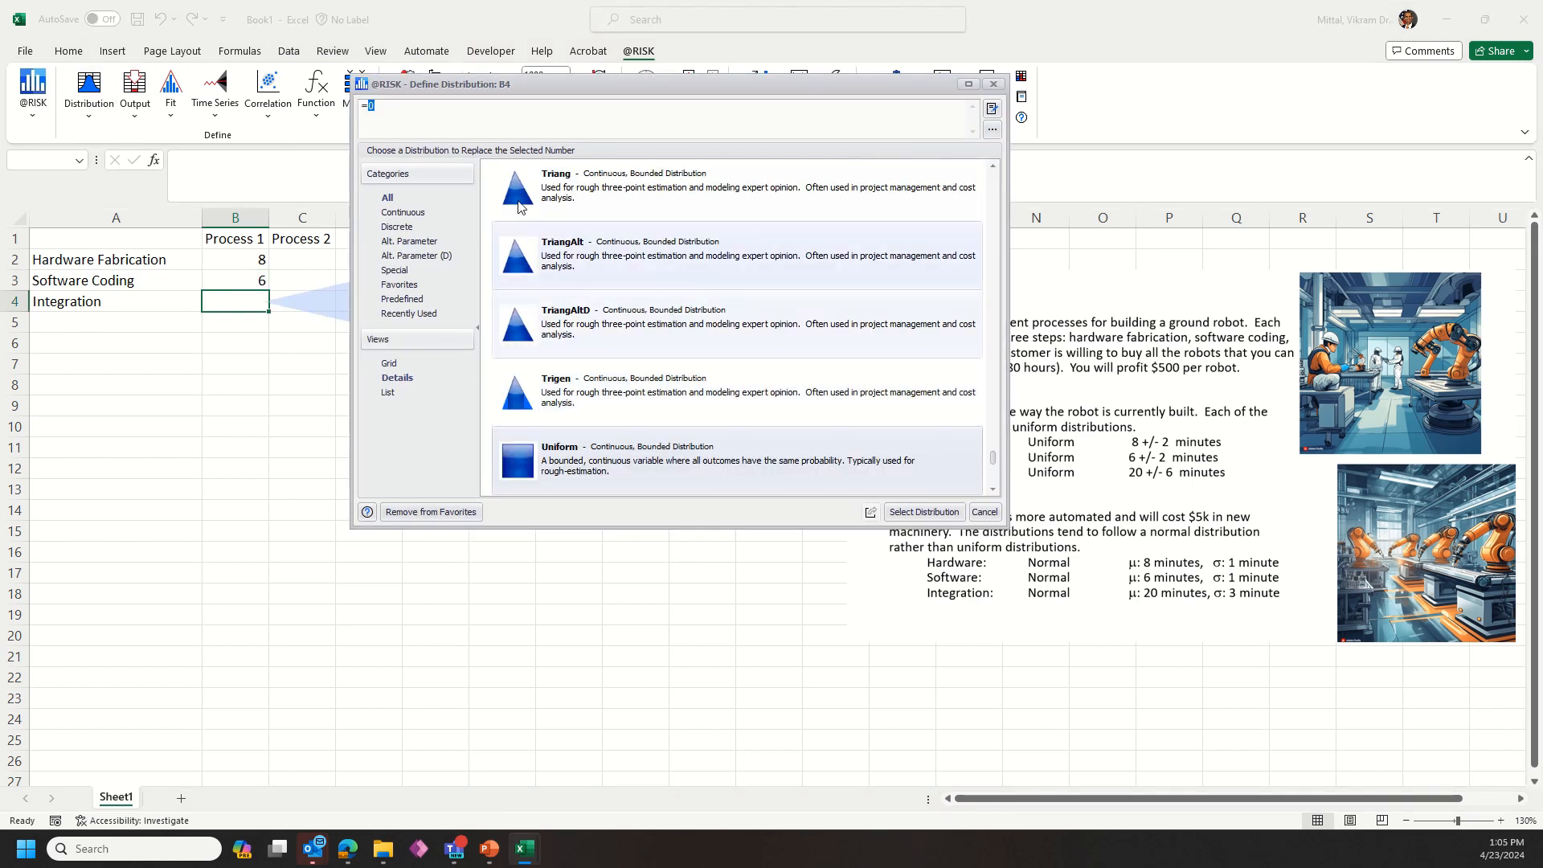
{"action": "double_click", "coordinate": [610, 469]}
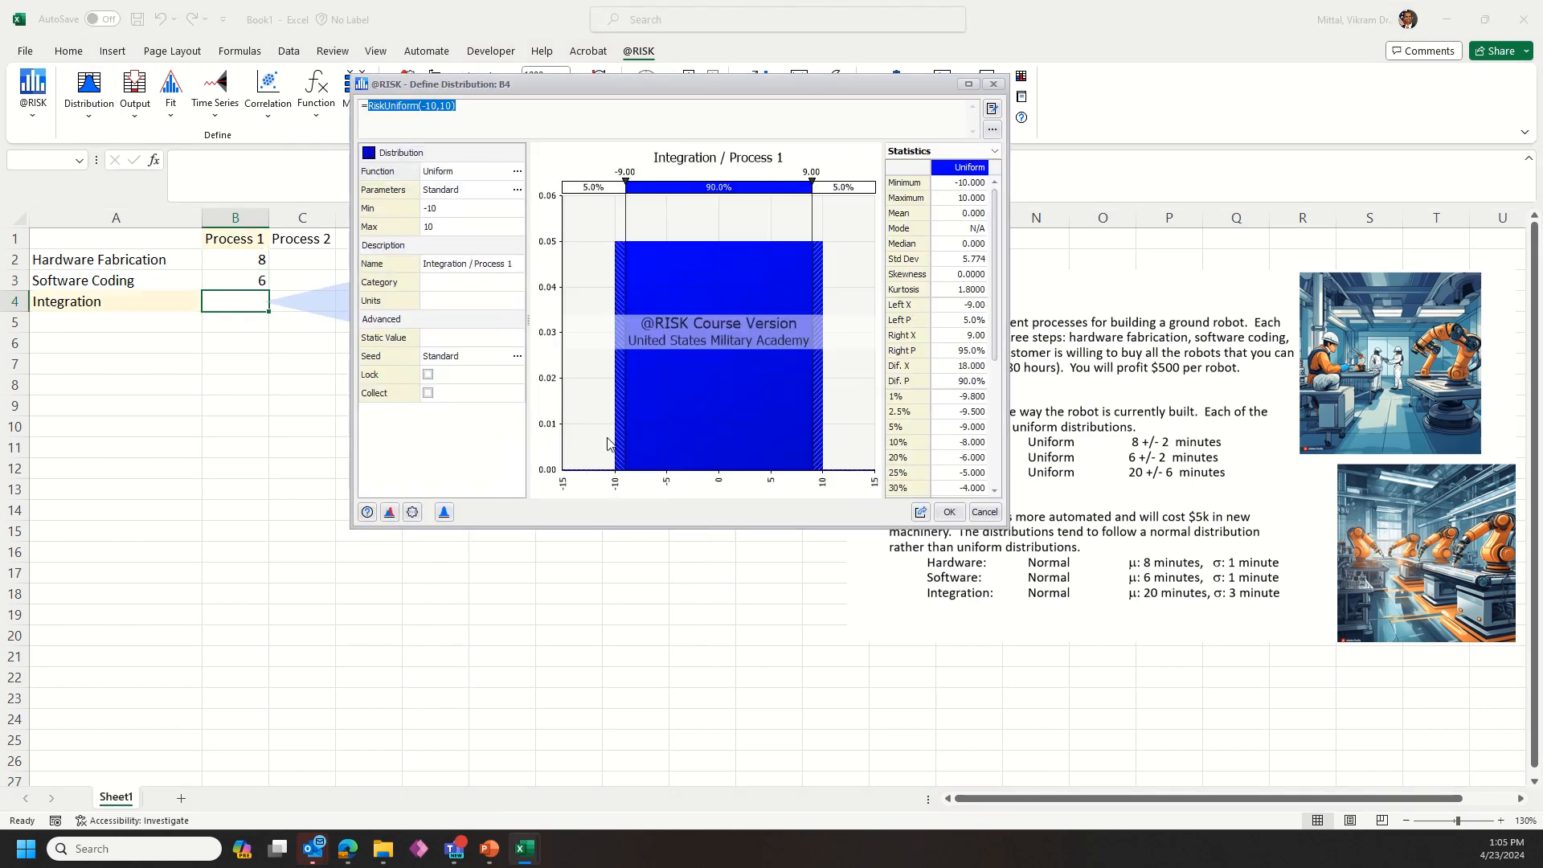
{"action": "left_click", "coordinate": [448, 209]}
{"action": "type", "text": "14"}
{"action": "left_click", "coordinate": [439, 228]}
{"action": "type", "text": "26"}
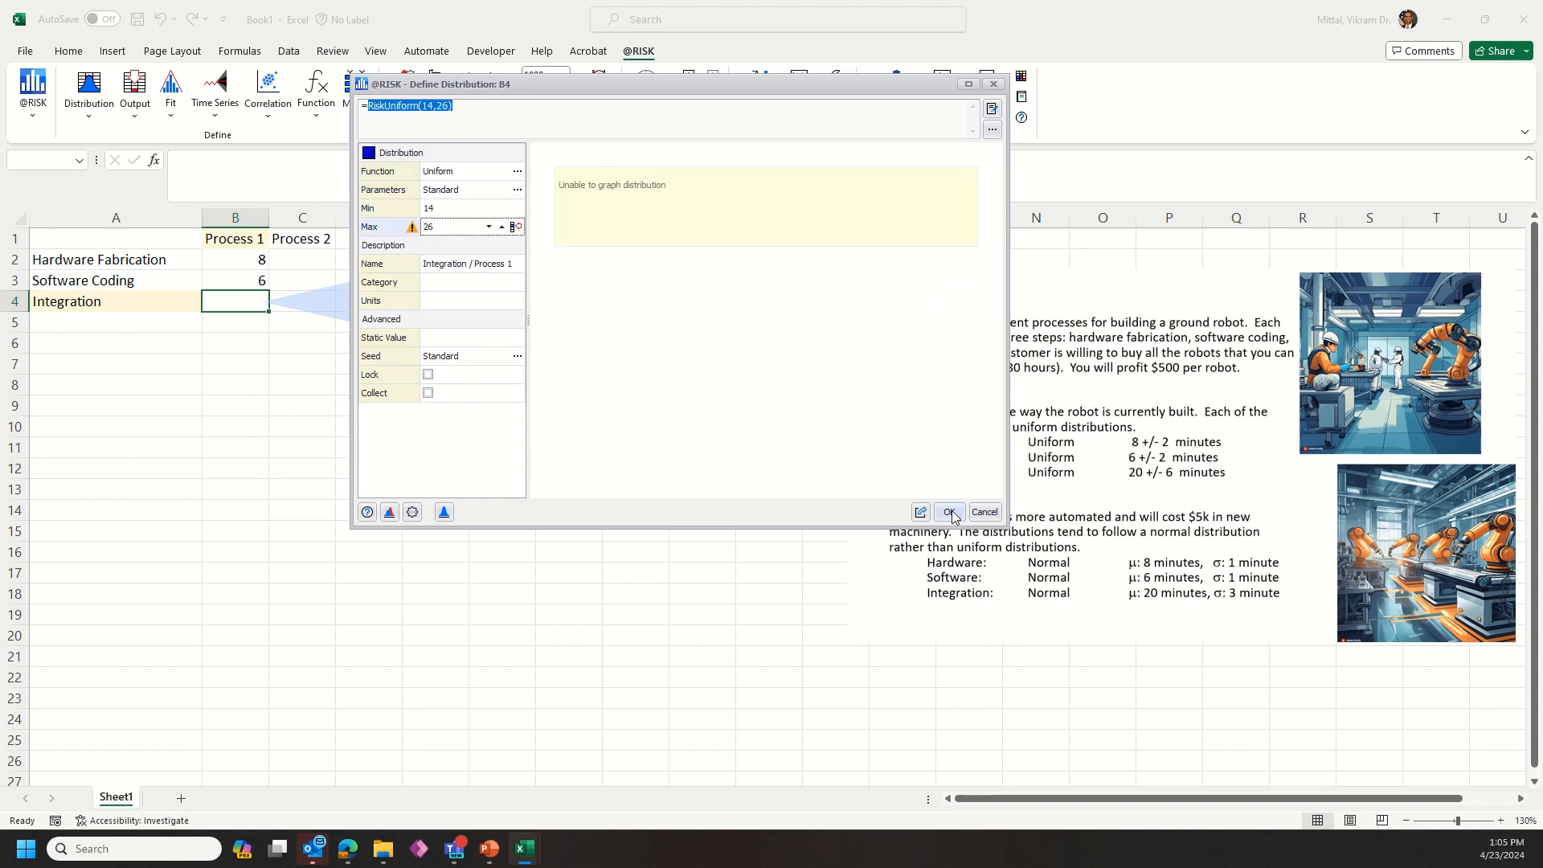
{"action": "left_click", "coordinate": [951, 512]}
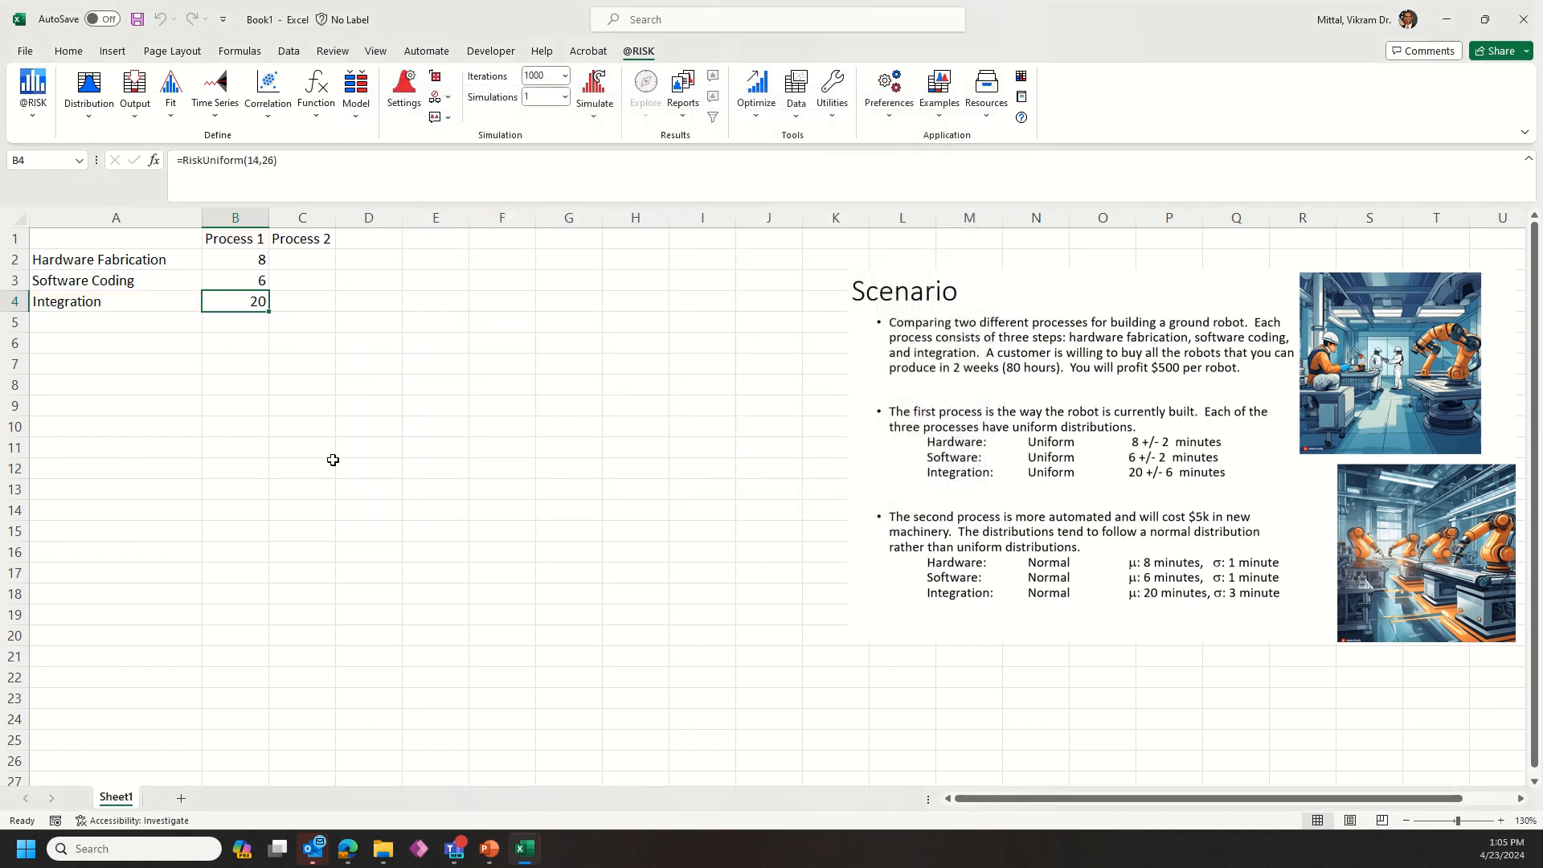
Step: Choose the Normal distribution for the Process 2 hardware fabrication cell C2
{"action": "left_click", "coordinate": [302, 260]}
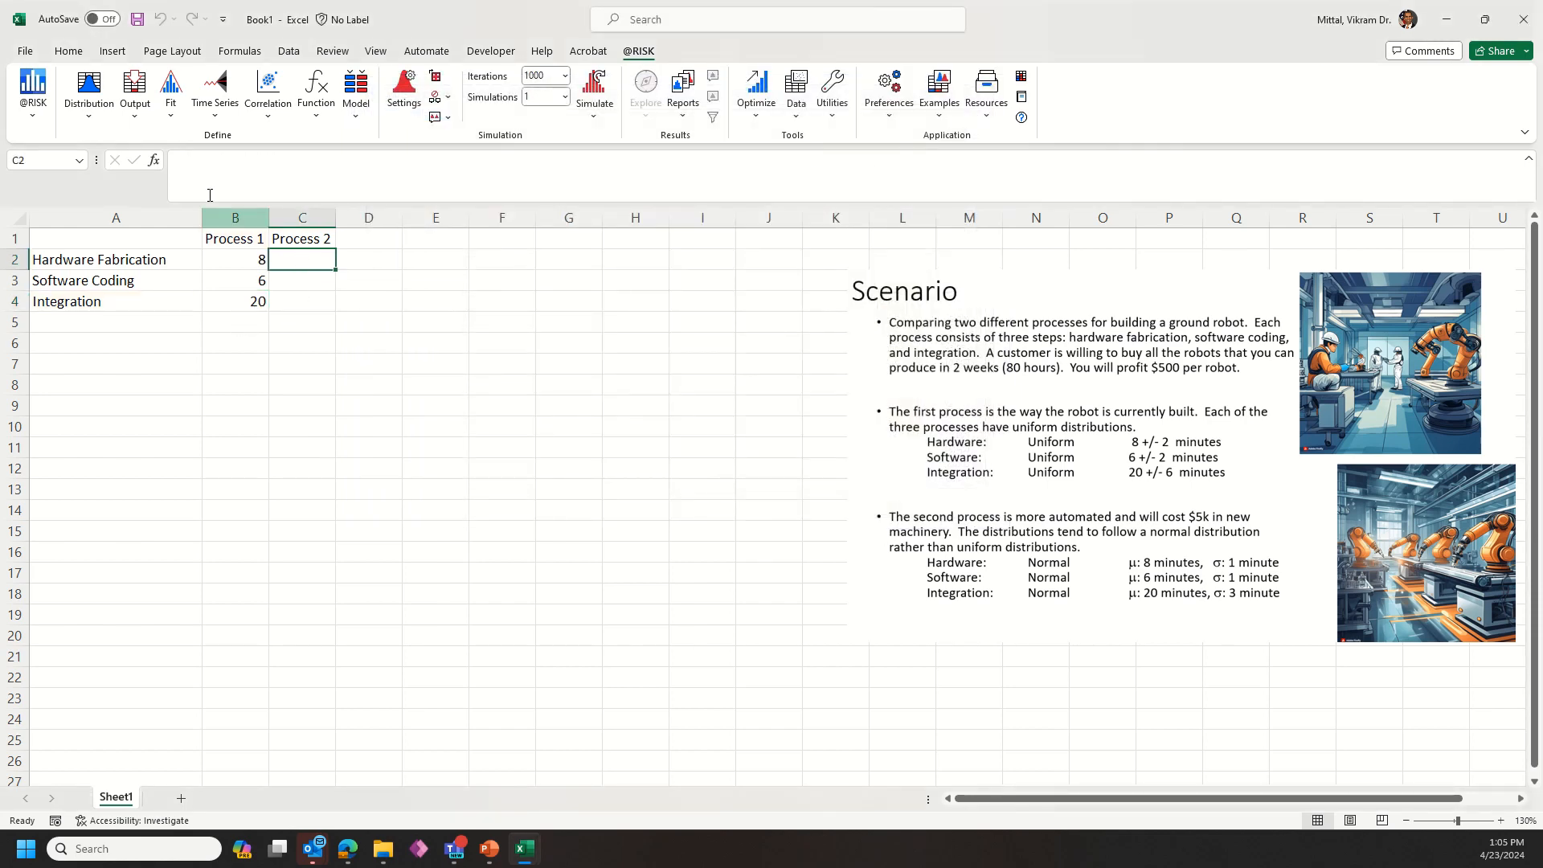
{"action": "left_click", "coordinate": [95, 86]}
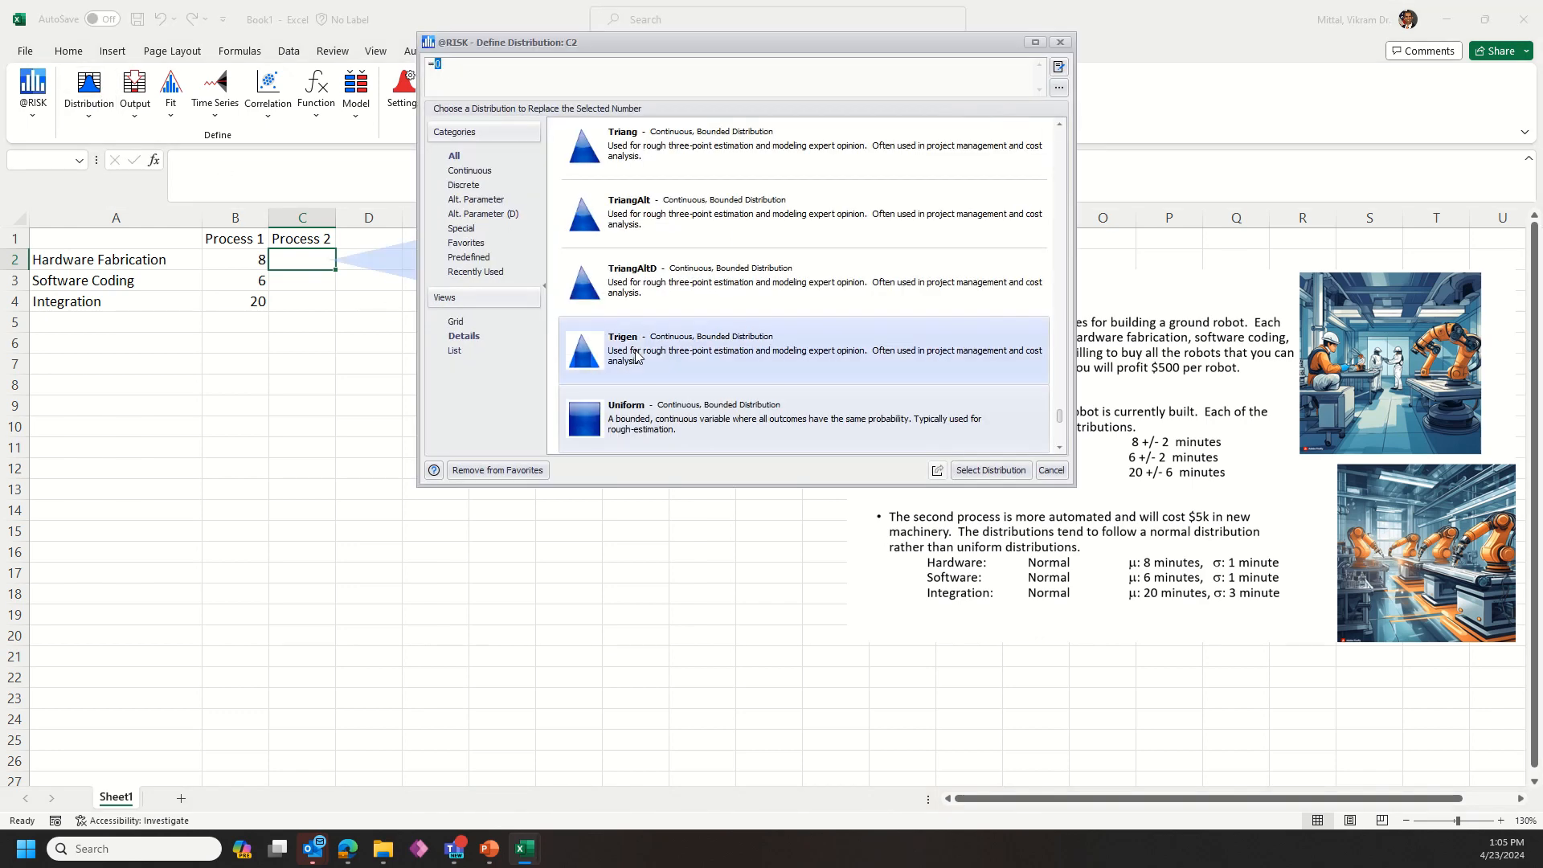
{"action": "scroll", "coordinate": [671, 351], "scroll_direction": "up", "scroll_amount": 2}
{"action": "scroll", "coordinate": [671, 351], "scroll_direction": "up", "scroll_amount": 10}
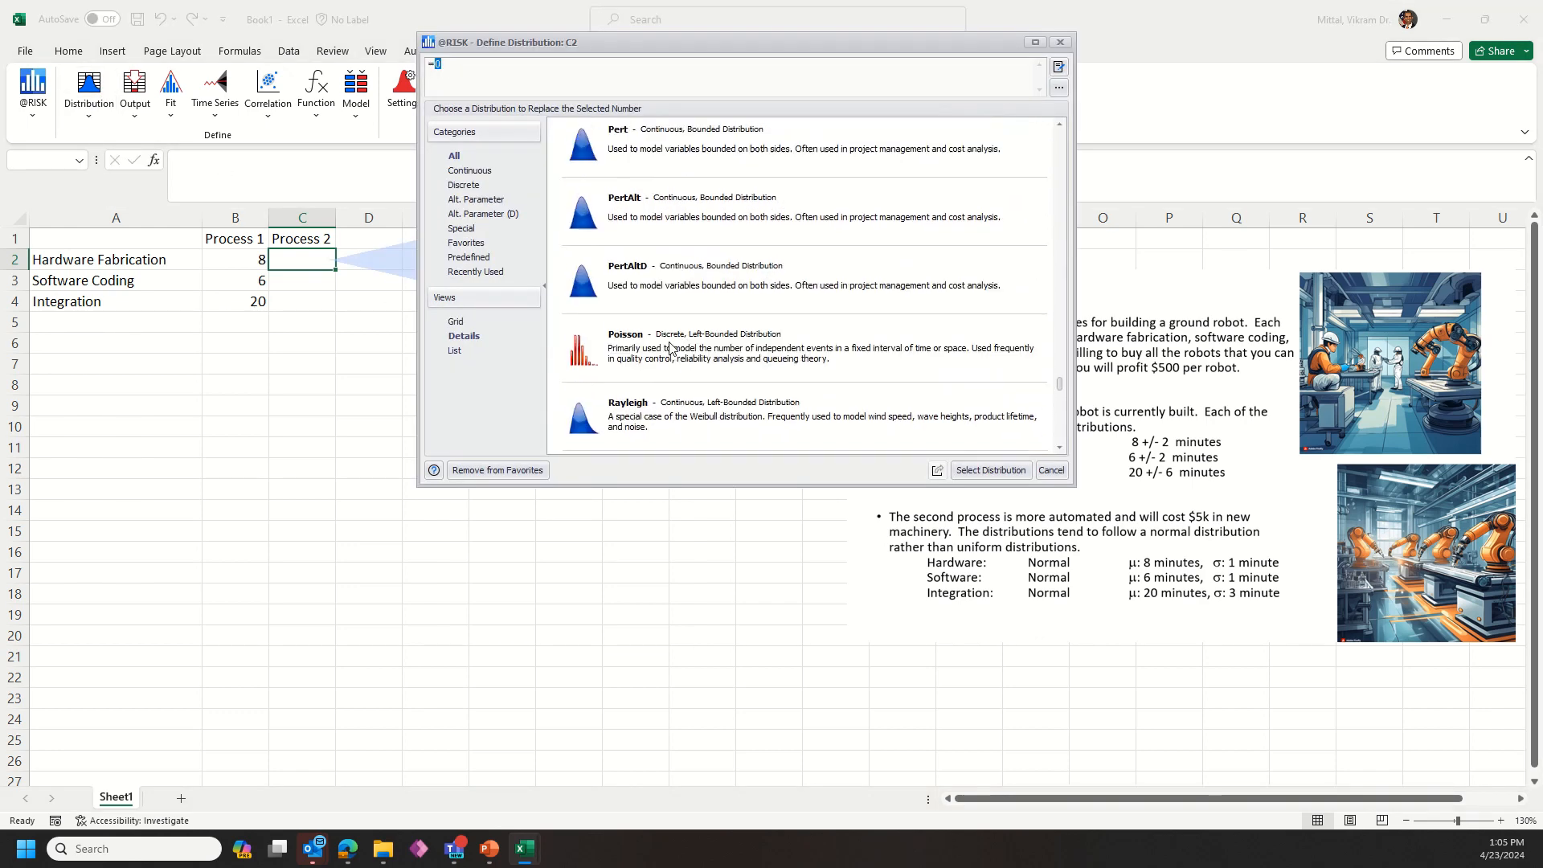
{"action": "scroll", "coordinate": [671, 346], "scroll_direction": "up", "scroll_amount": 5}
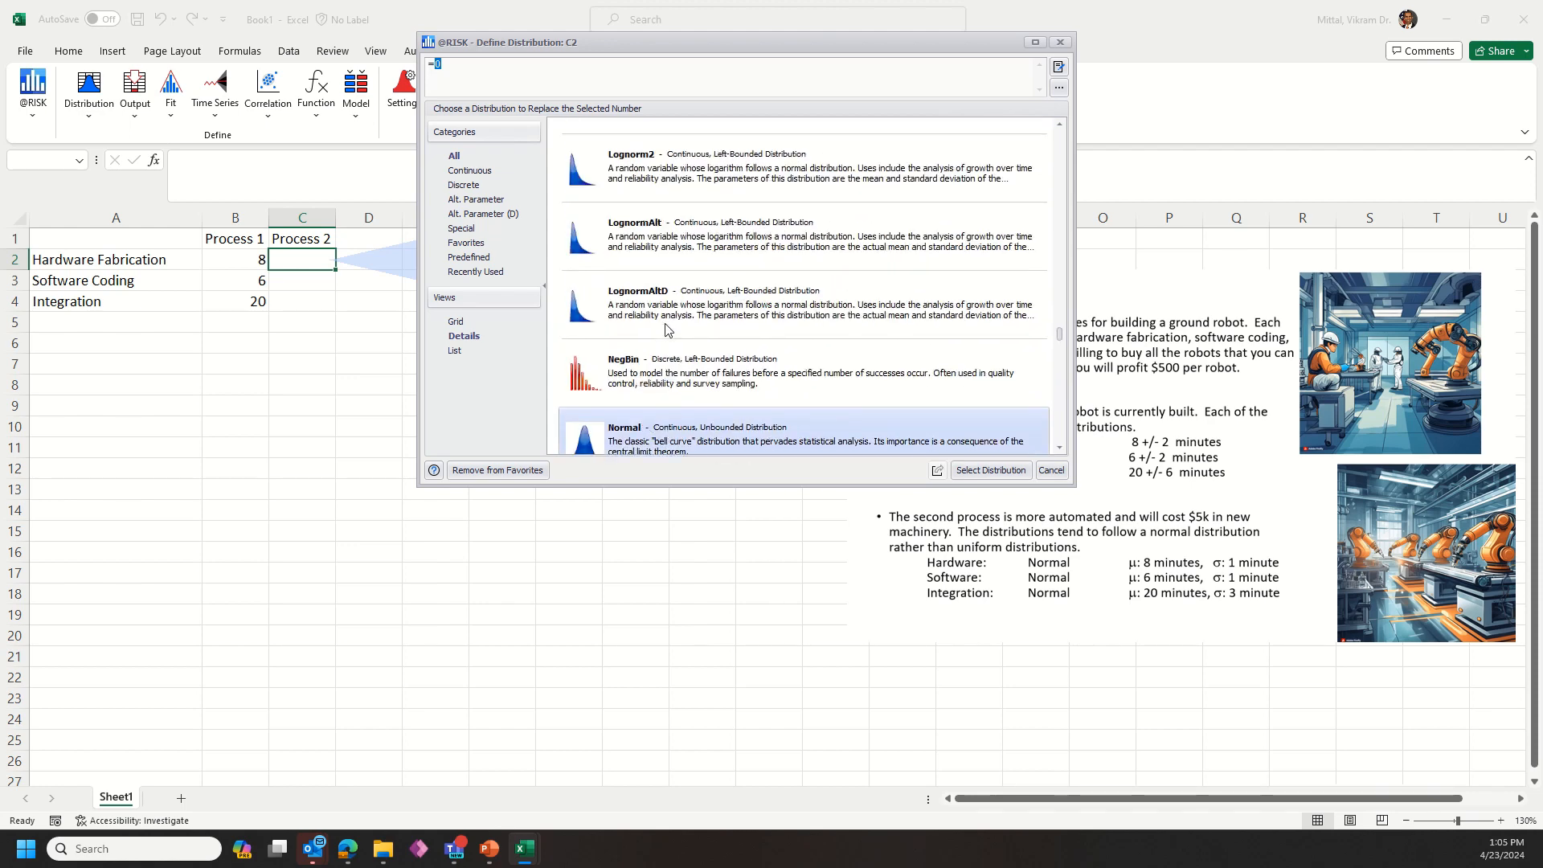
{"action": "double_click", "coordinate": [639, 178]}
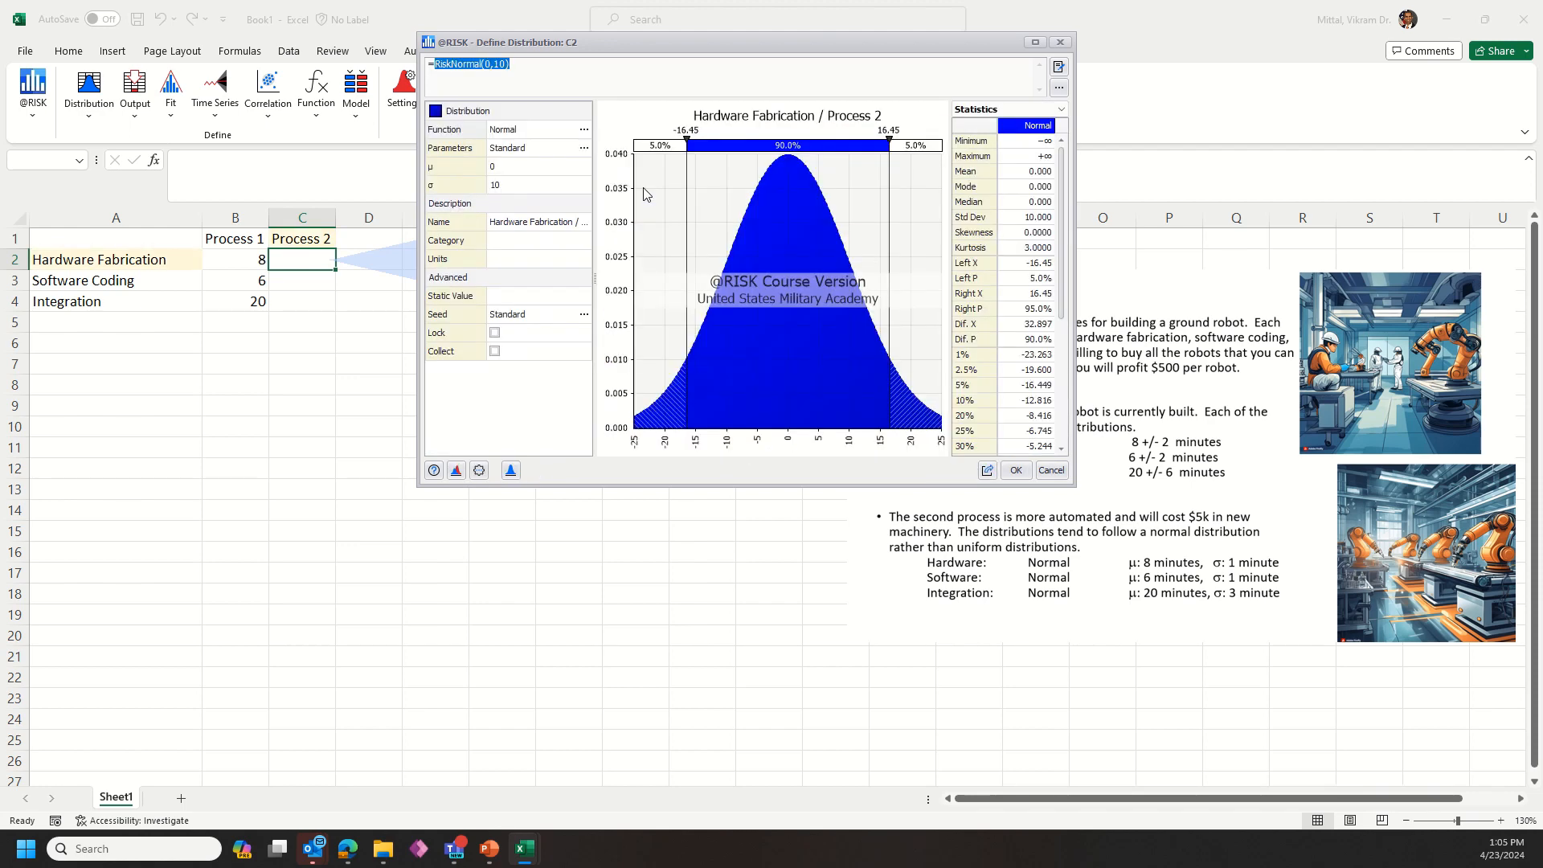
Step: Set the C2 normal distribution to a mean of 8 and a standard deviation of 1 and accept it
{"action": "left_click", "coordinate": [525, 166]}
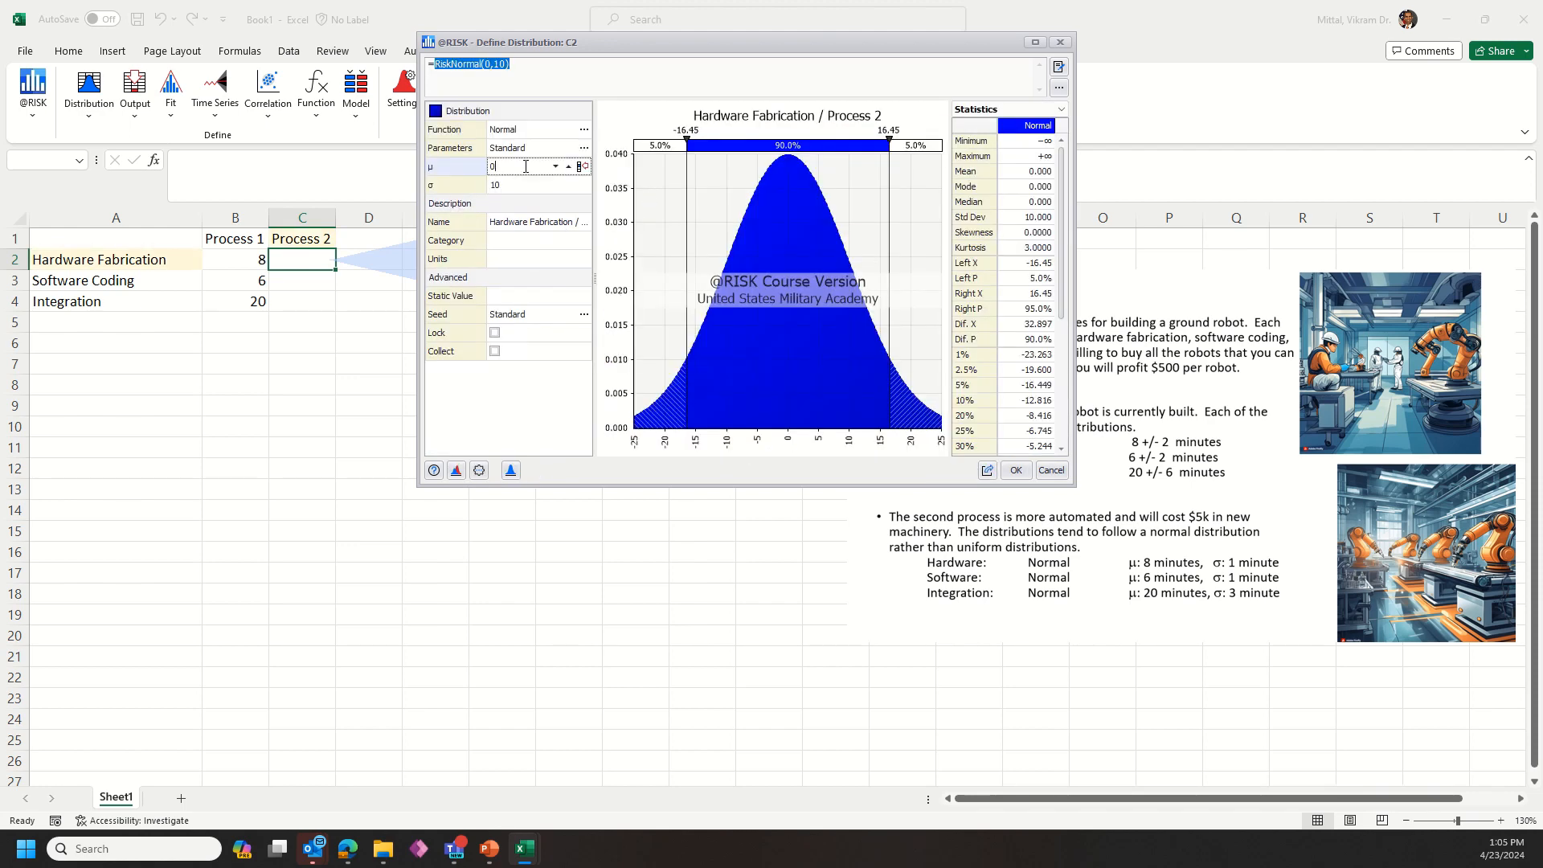
{"action": "type", "text": "8"}
{"action": "key", "text": "Tab"}
{"action": "type", "text": "1"}
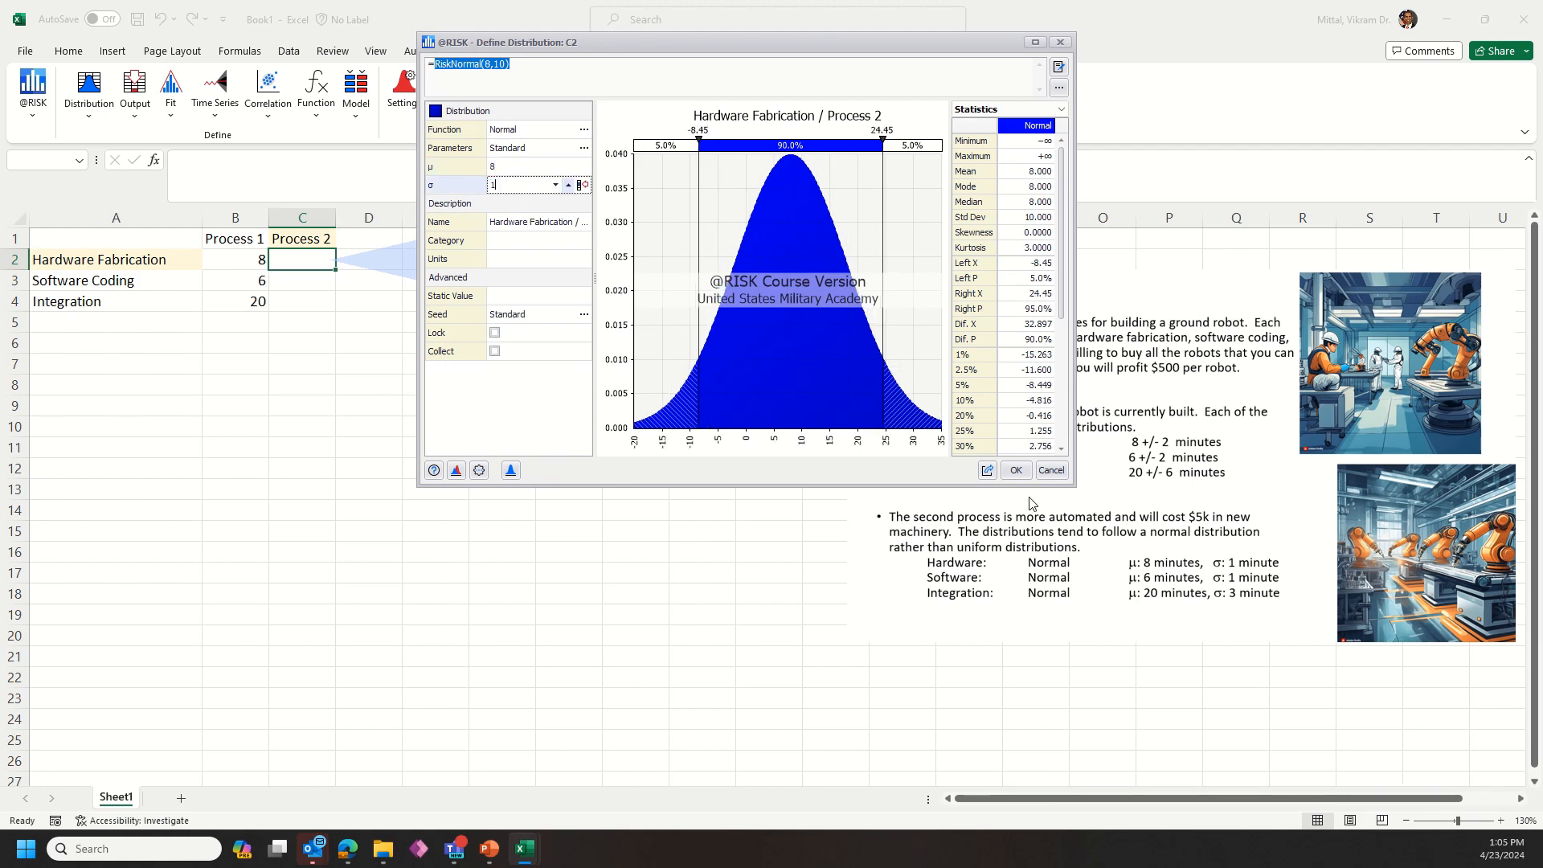
{"action": "left_click", "coordinate": [1017, 470]}
Step: Define a Normal distribution with mean 6 and standard deviation 1 for the Process 2 software coding cell C3
{"action": "left_click", "coordinate": [324, 283]}
{"action": "left_click", "coordinate": [89, 83]}
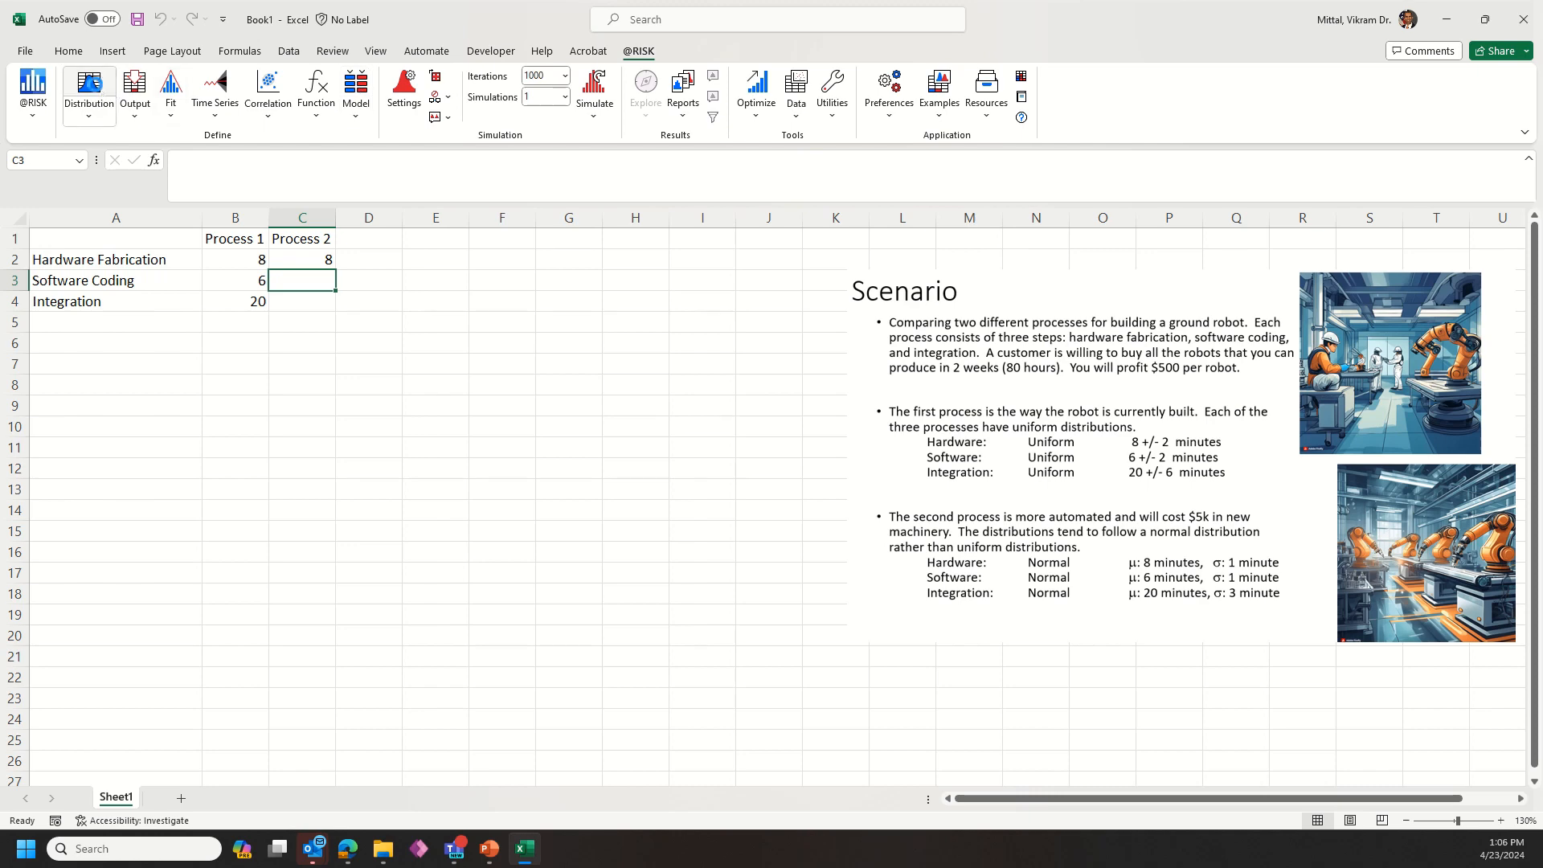
{"action": "double_click", "coordinate": [720, 448]}
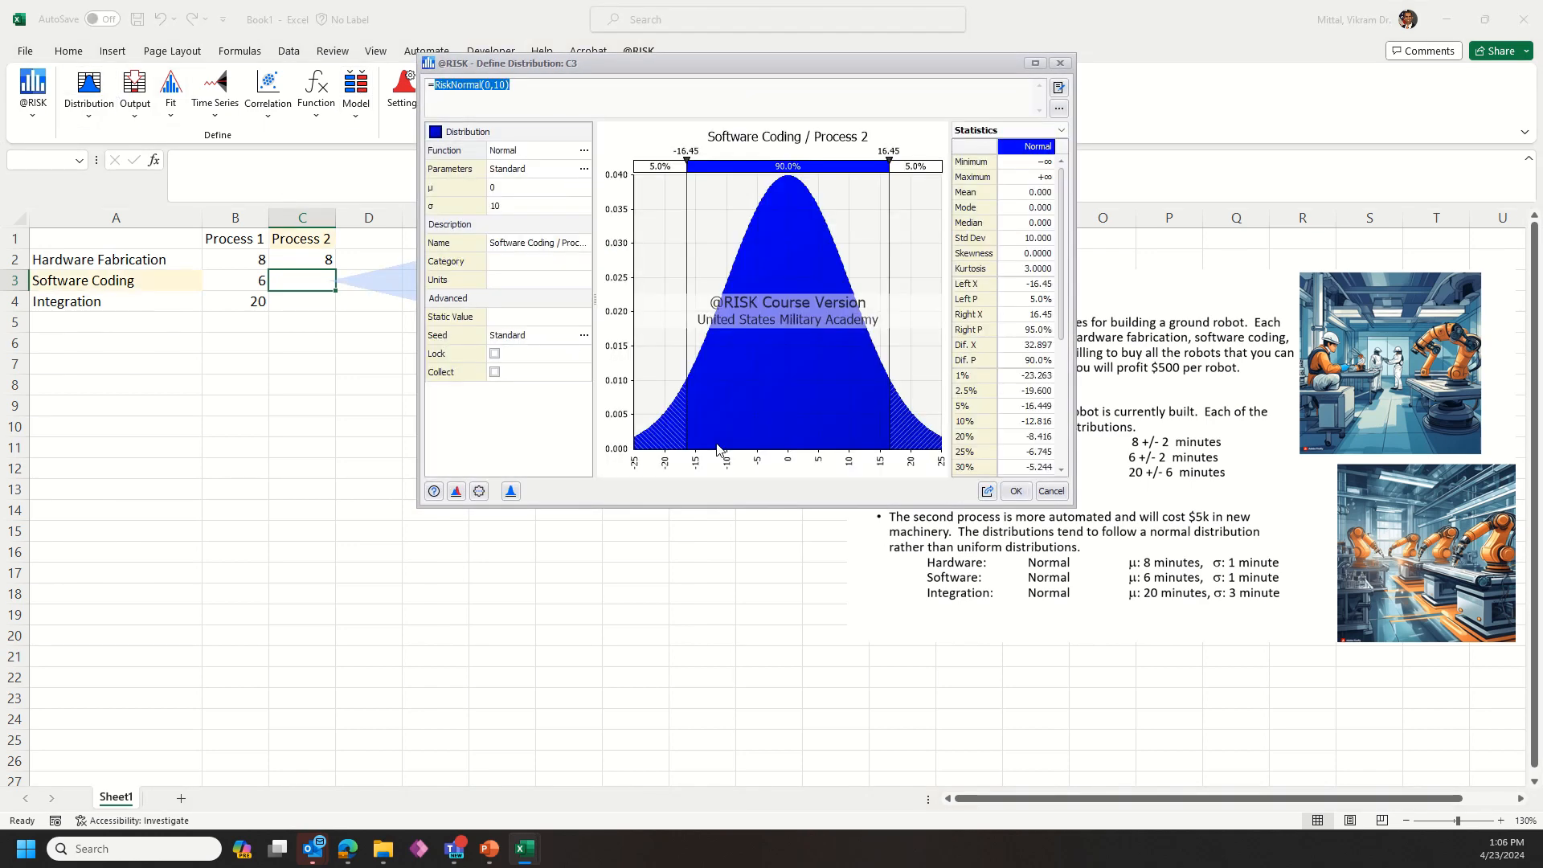
{"action": "left_click", "coordinate": [504, 187]}
{"action": "type", "text": "6"}
{"action": "left_click", "coordinate": [518, 207]}
{"action": "type", "text": "1"}
{"action": "left_click", "coordinate": [1015, 491]}
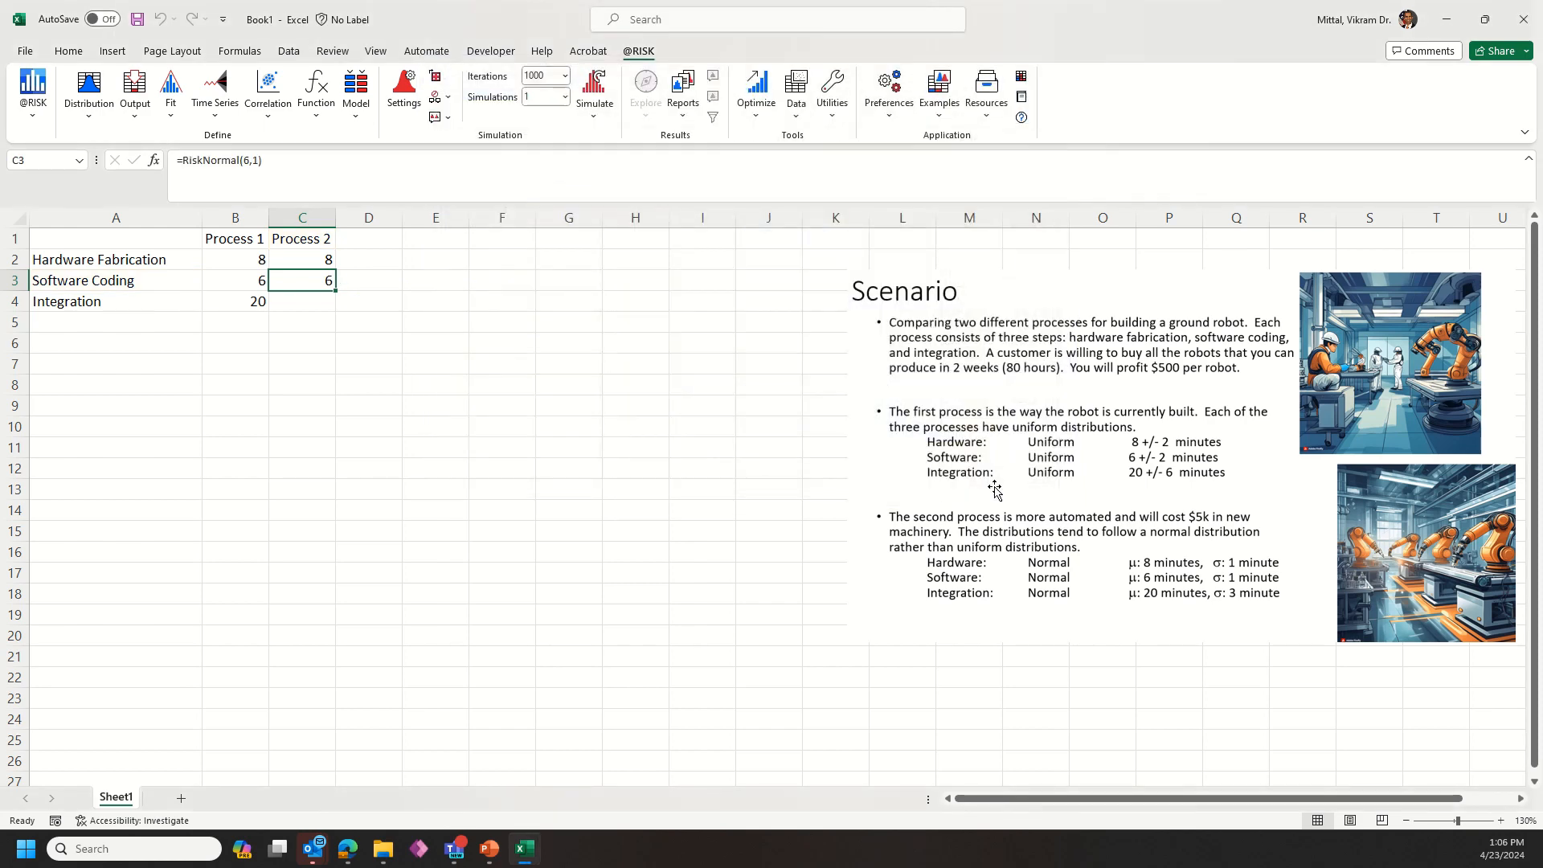
Step: Define a Normal distribution with mean 20 and standard deviation 3 for the Process 2 integration cell C4
{"action": "left_click", "coordinate": [323, 305]}
{"action": "left_click", "coordinate": [89, 90]}
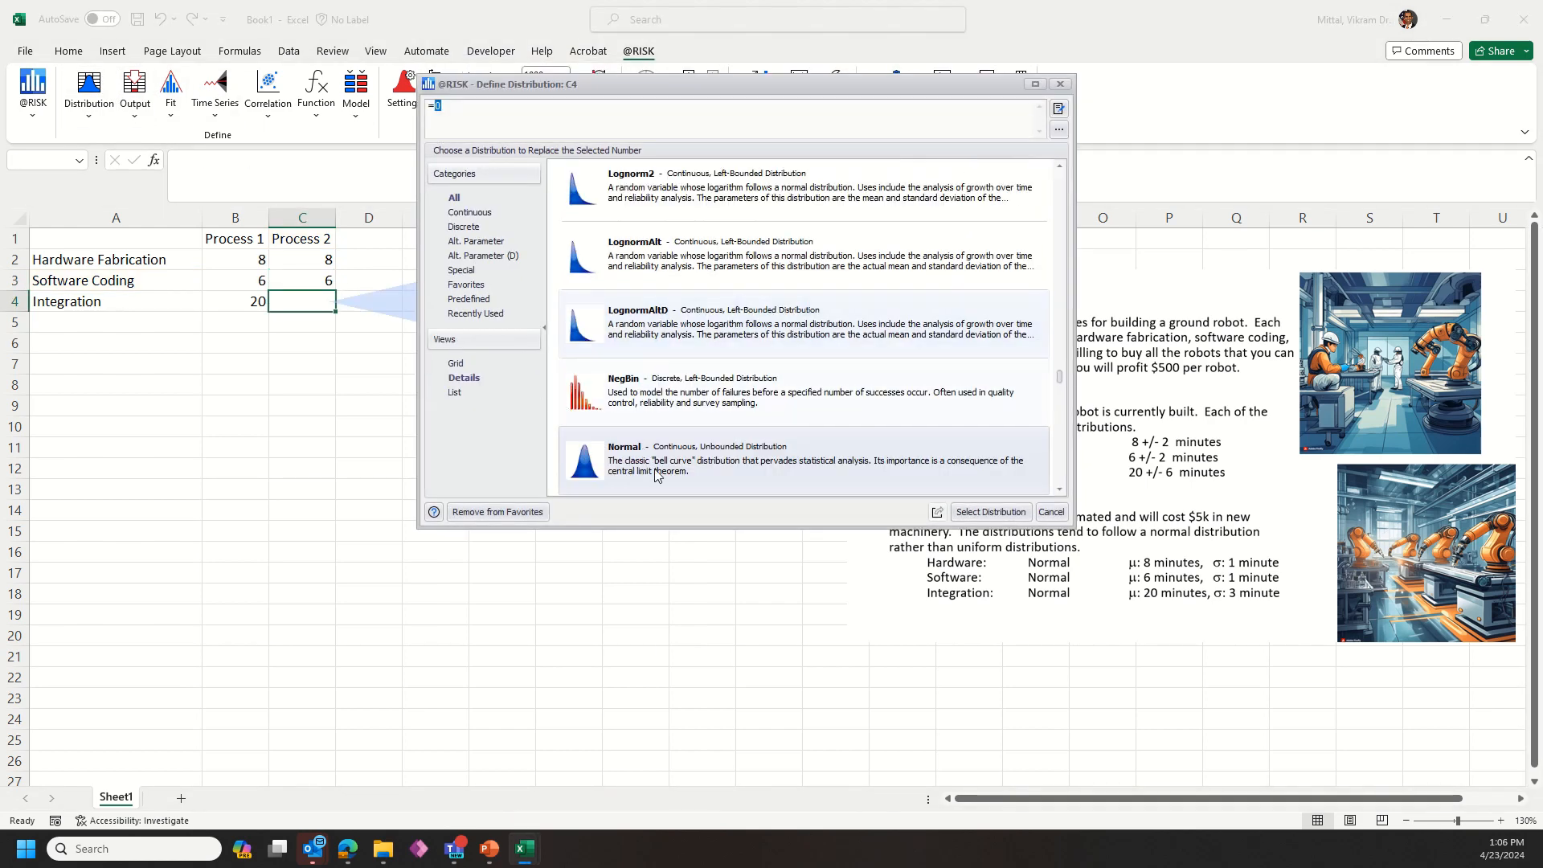
{"action": "double_click", "coordinate": [655, 474]}
{"action": "left_click", "coordinate": [506, 208]}
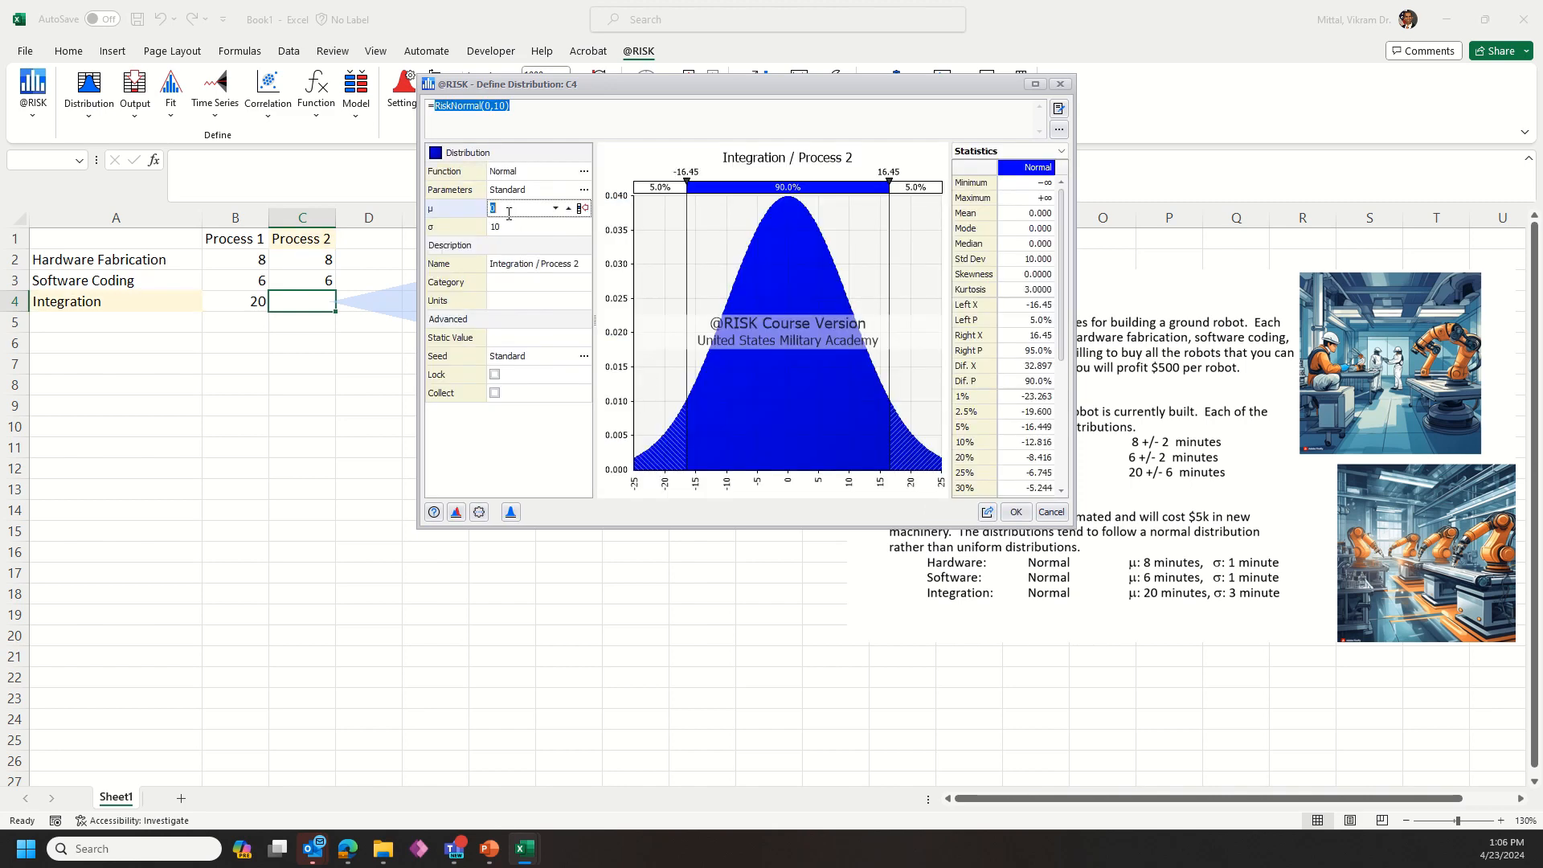
{"action": "type", "text": "20"}
{"action": "left_click", "coordinate": [519, 226]}
{"action": "type", "text": "3"}
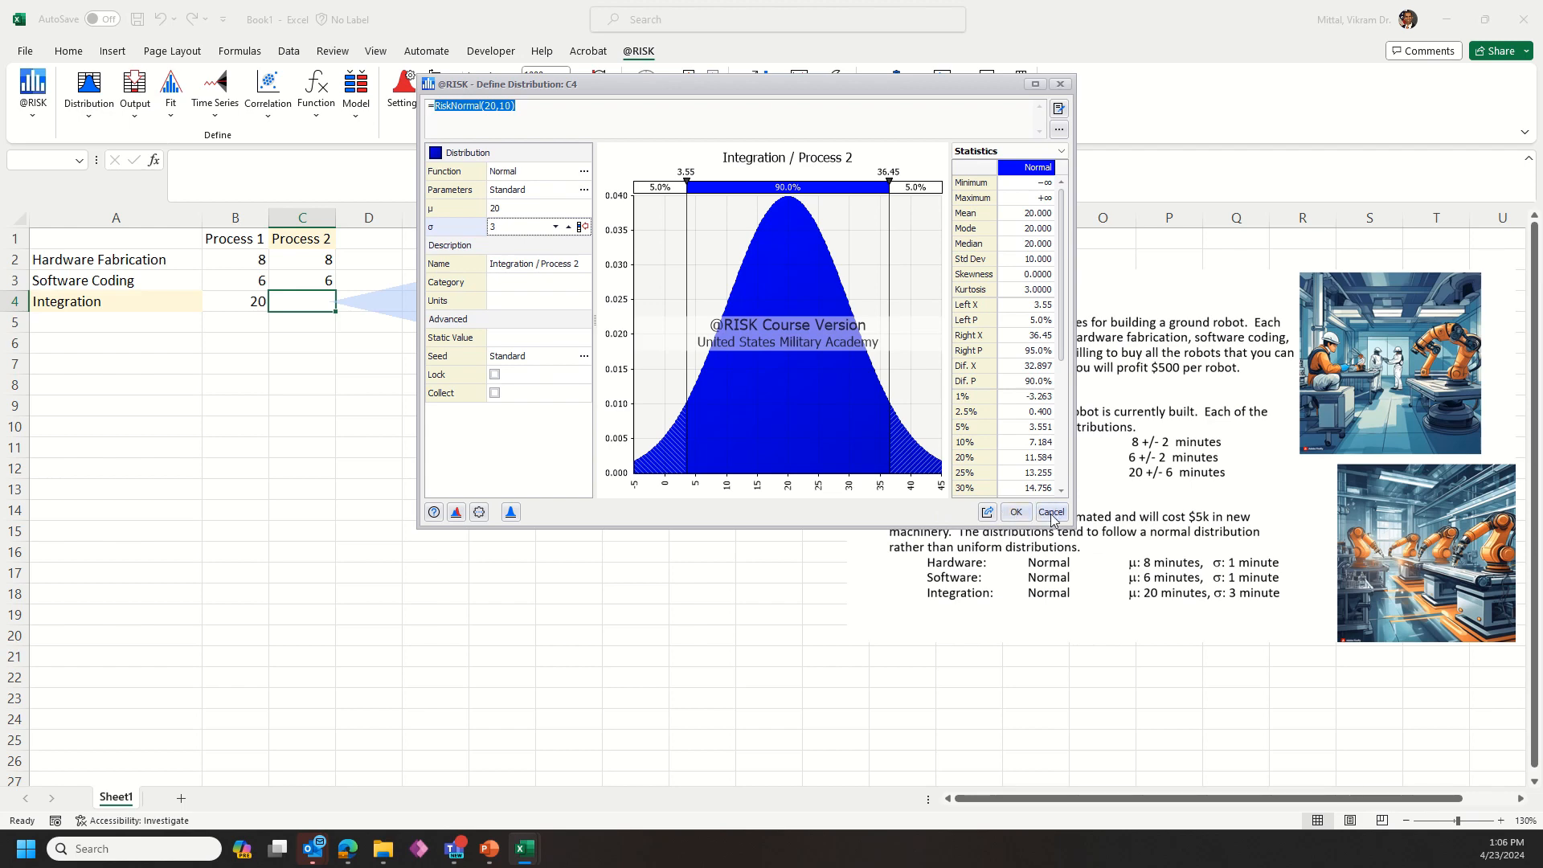
{"action": "left_click", "coordinate": [1015, 514]}
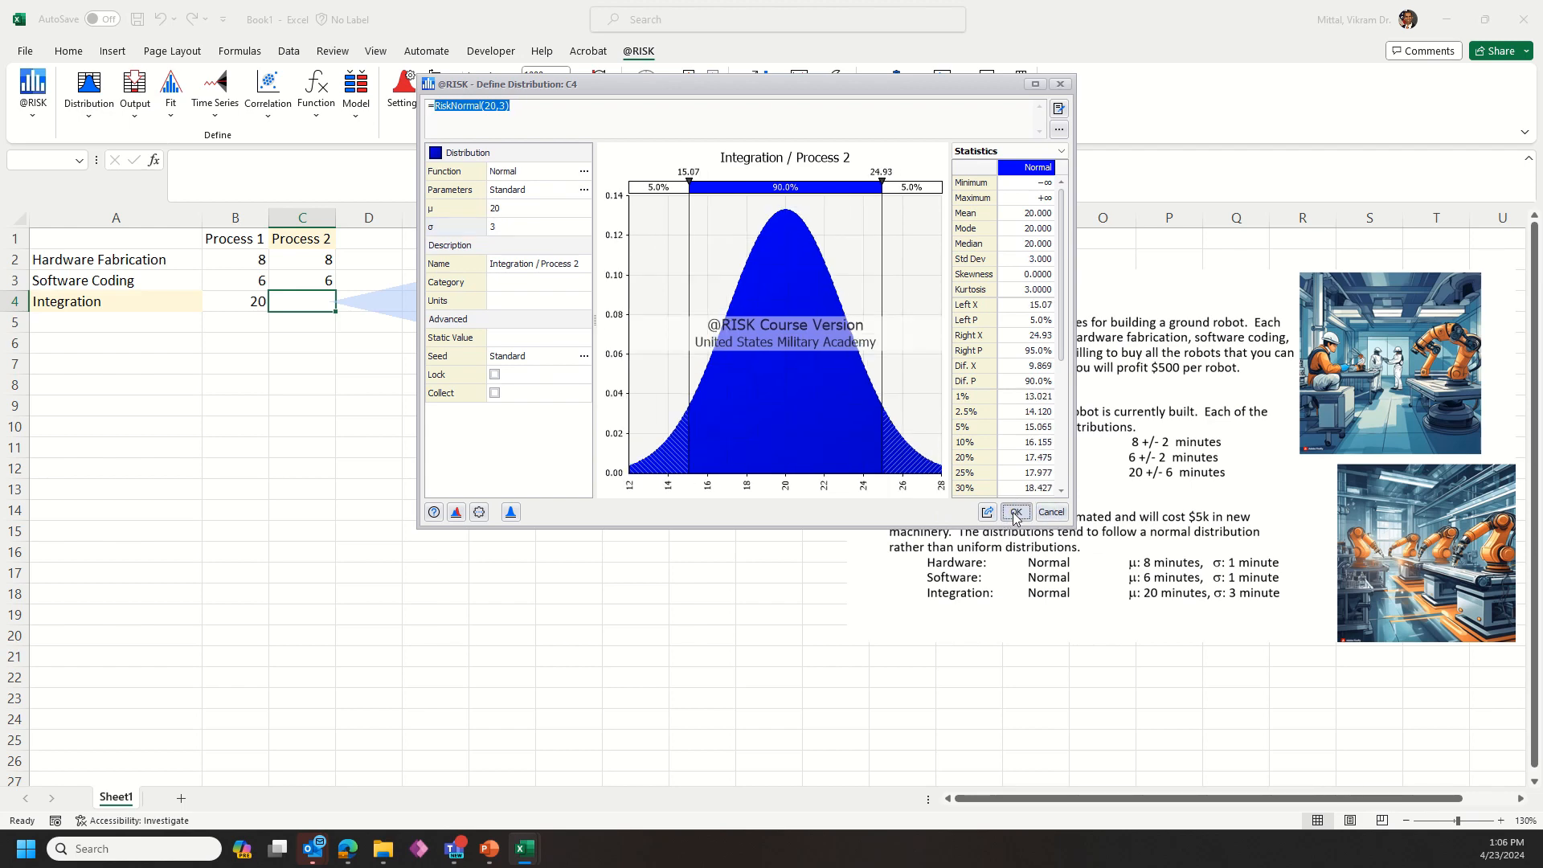
Step: Total the three Process 1 step times in B6 with the formula =SUM(B2:B4)
{"action": "left_click", "coordinate": [250, 452]}
{"action": "left_click", "coordinate": [234, 344]}
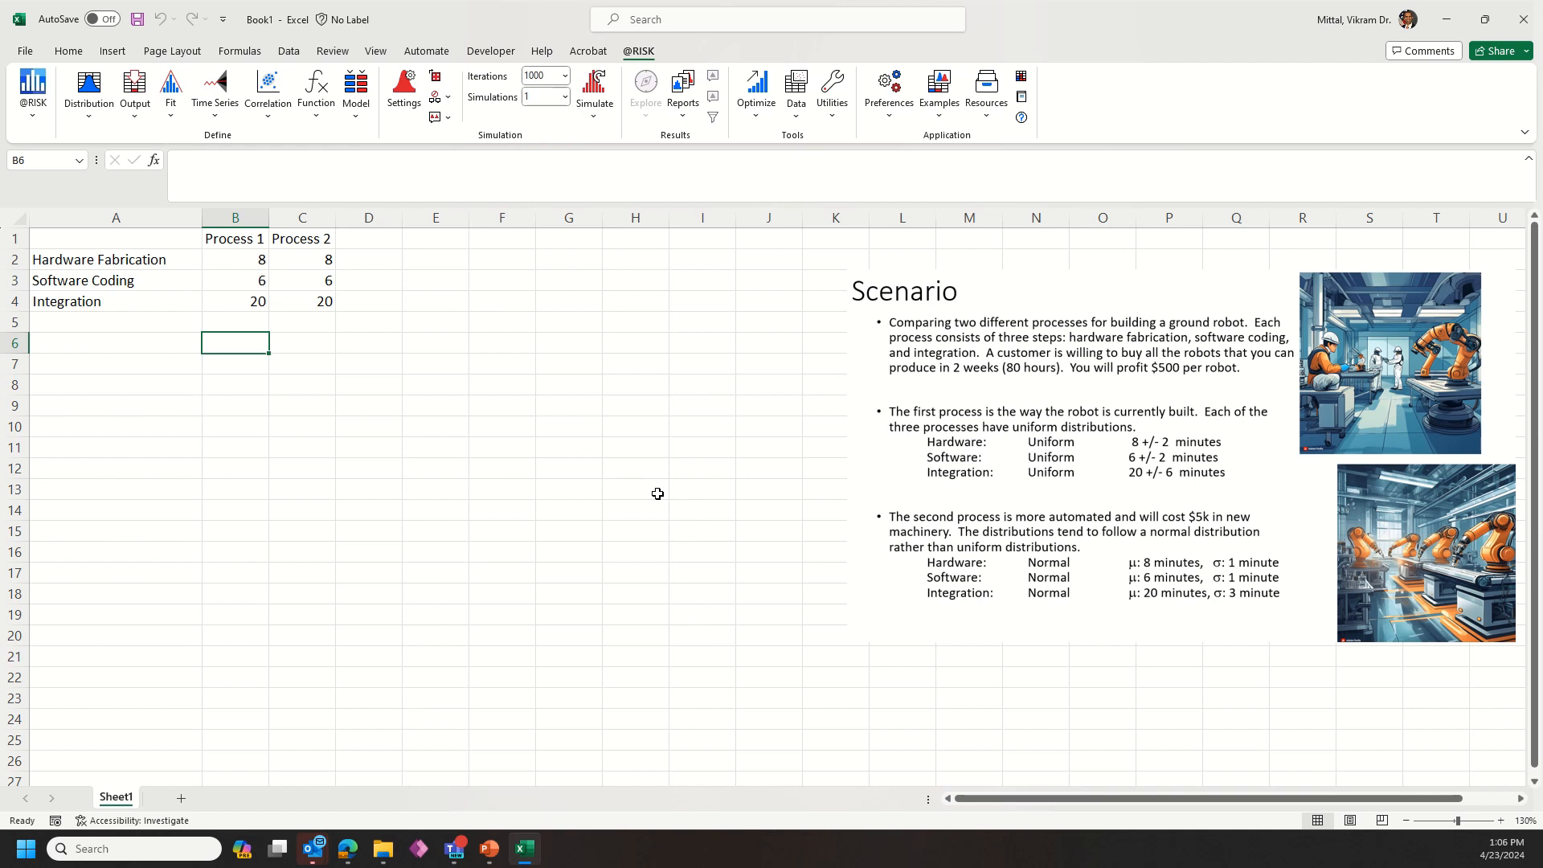
{"action": "type", "text": "=sum("}
{"action": "key", "text": "Up"}
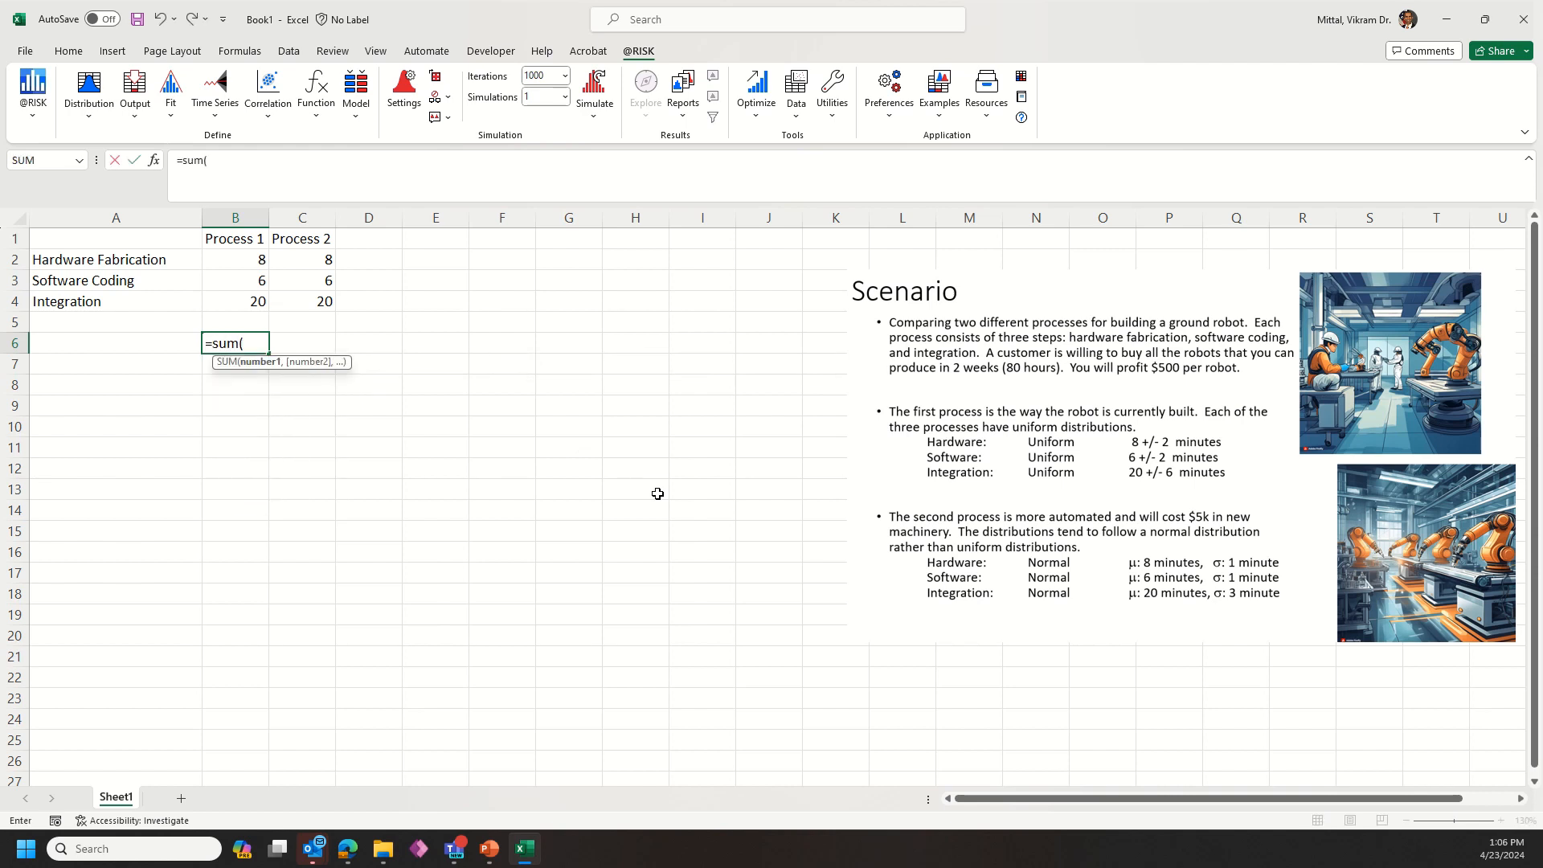
{"action": "key", "text": "Up"}
{"action": "key", "text": "shift+Up"}
{"action": "key", "text": "shift+Up"}
{"action": "key", "text": "shift+Up"}
{"action": "key", "text": "shift+Down"}
{"action": "type", "text": ")"}
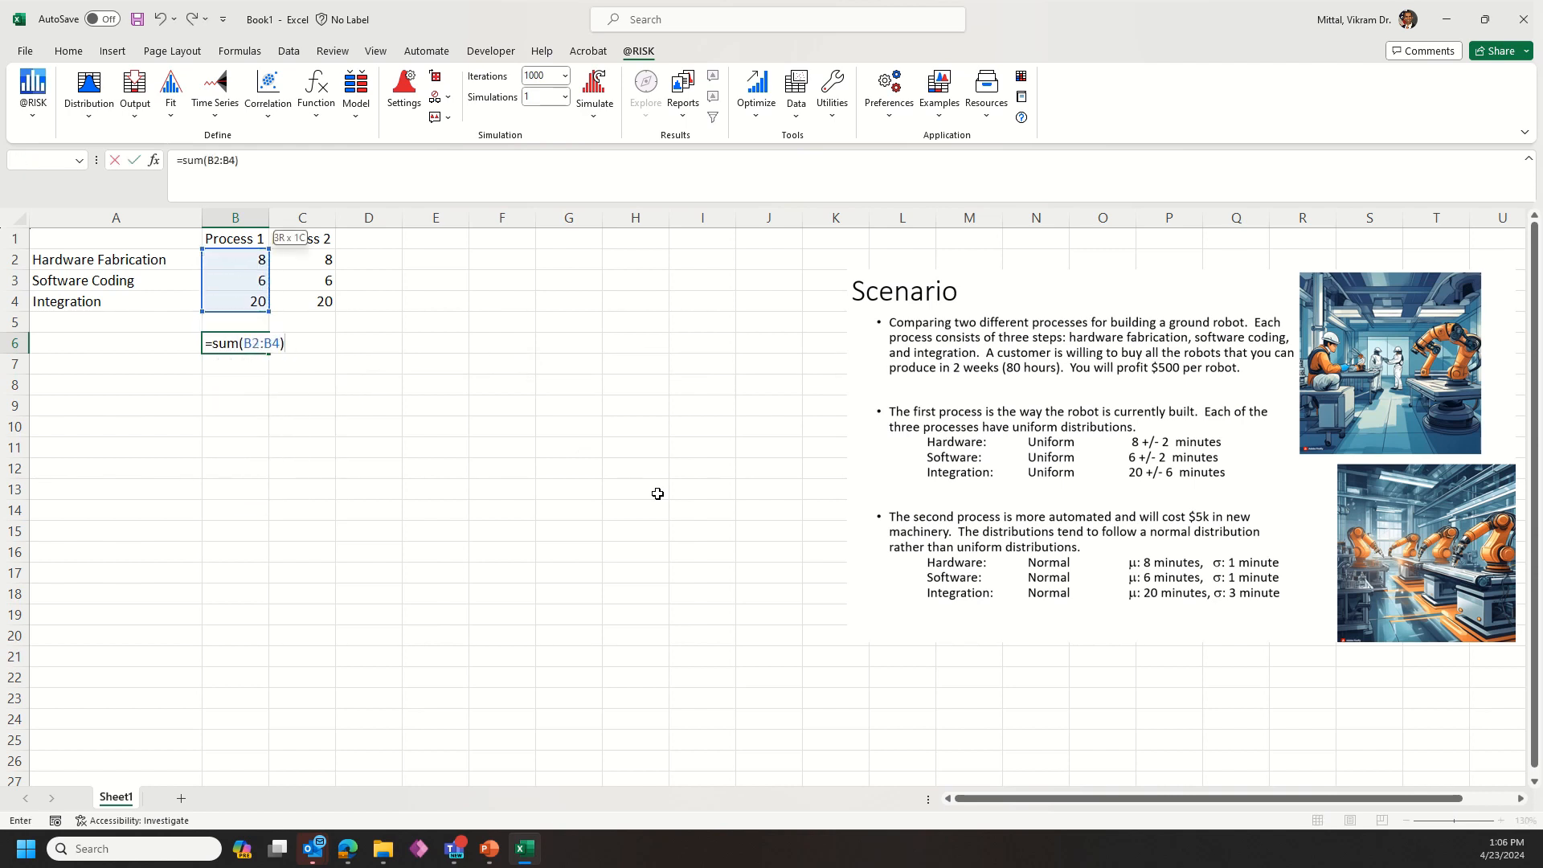
{"action": "key", "text": "Return"}
Step: Copy the Process 1 total formula from B6 into C6 for Process 2
{"action": "key", "text": "Up"}
{"action": "key", "text": "ctrl+c"}
{"action": "key", "text": "Right"}
{"action": "key", "text": "ctrl+v"}
Step: Center the contents of columns B and C horizontally
{"action": "left_click_drag", "start_coordinate": [236, 218], "coordinate": [292, 191]}
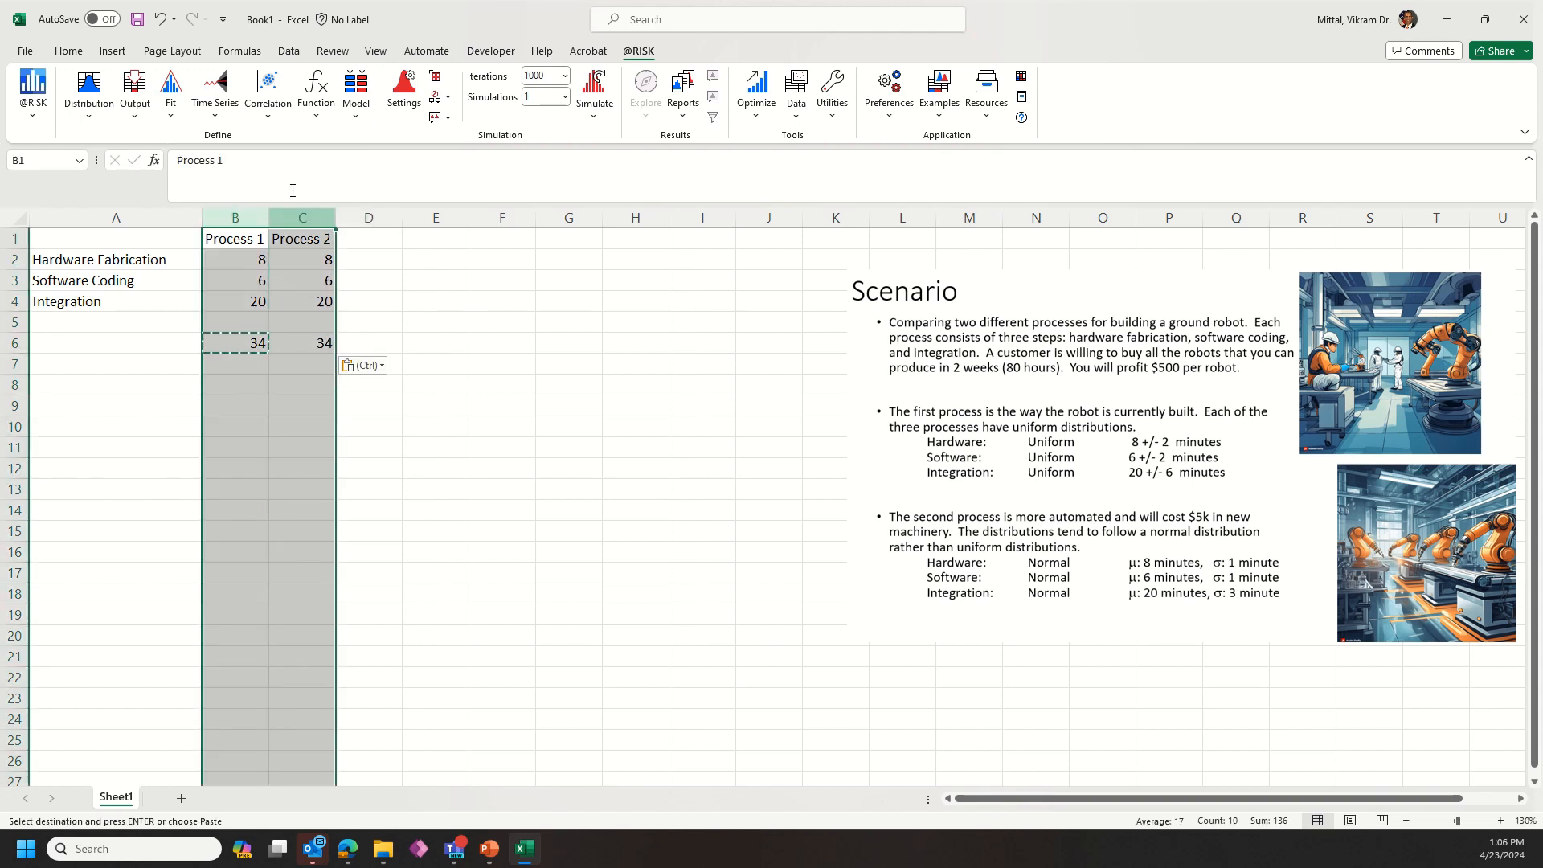
{"action": "left_click", "coordinate": [69, 51]}
{"action": "left_click", "coordinate": [373, 107]}
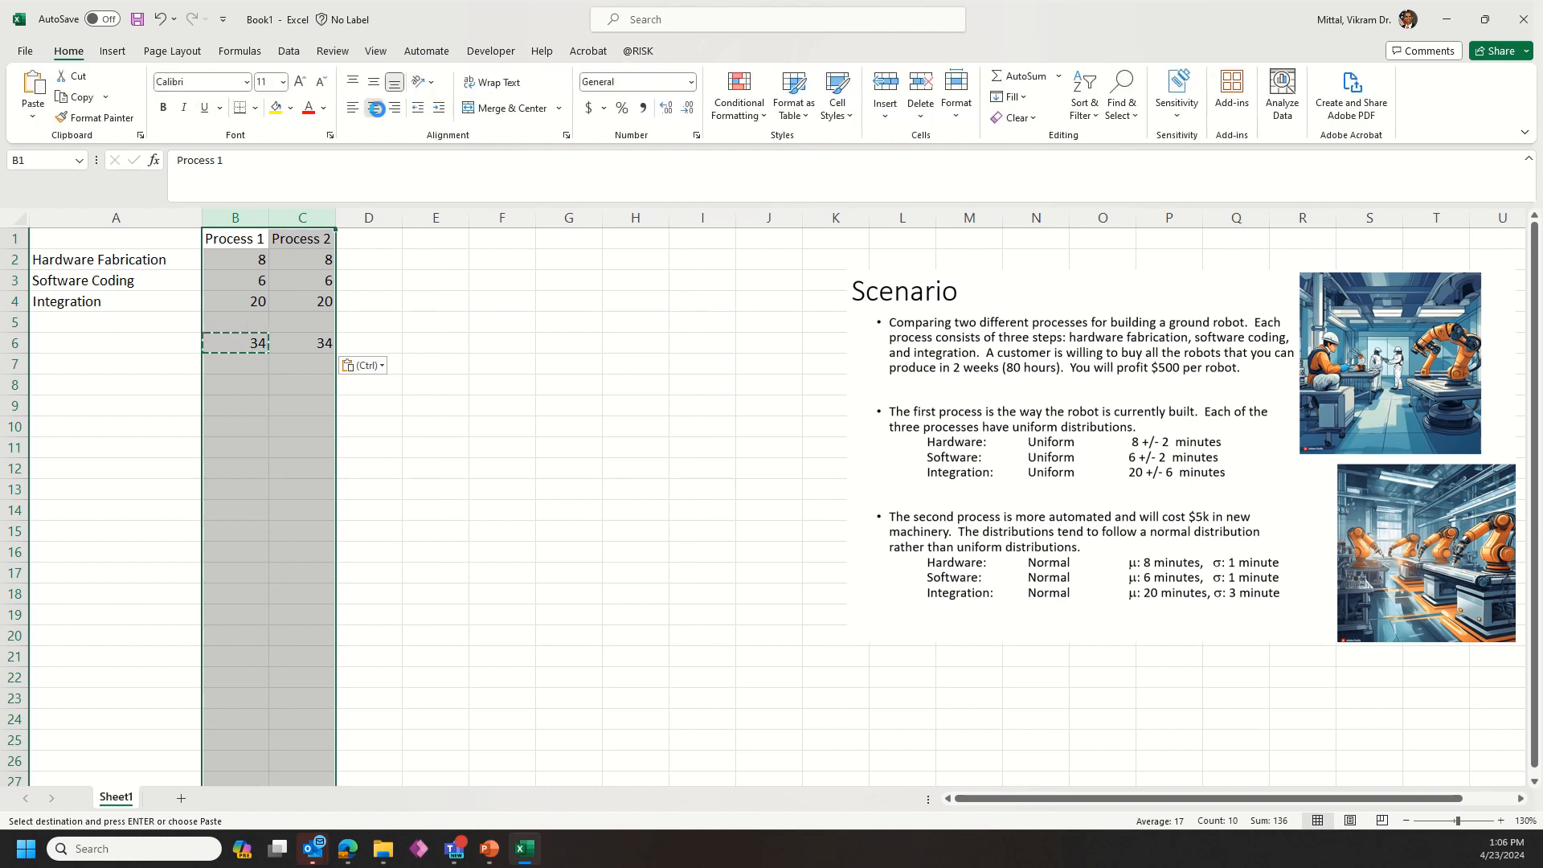
Step: Enter the unit label "minutes" in D6 beside the process totals
{"action": "left_click", "coordinate": [253, 383]}
{"action": "key", "text": "Up"}
{"action": "key", "text": "Up"}
{"action": "key", "text": "Right"}
{"action": "key", "text": "Right"}
{"action": "type", "text": "minutes"}
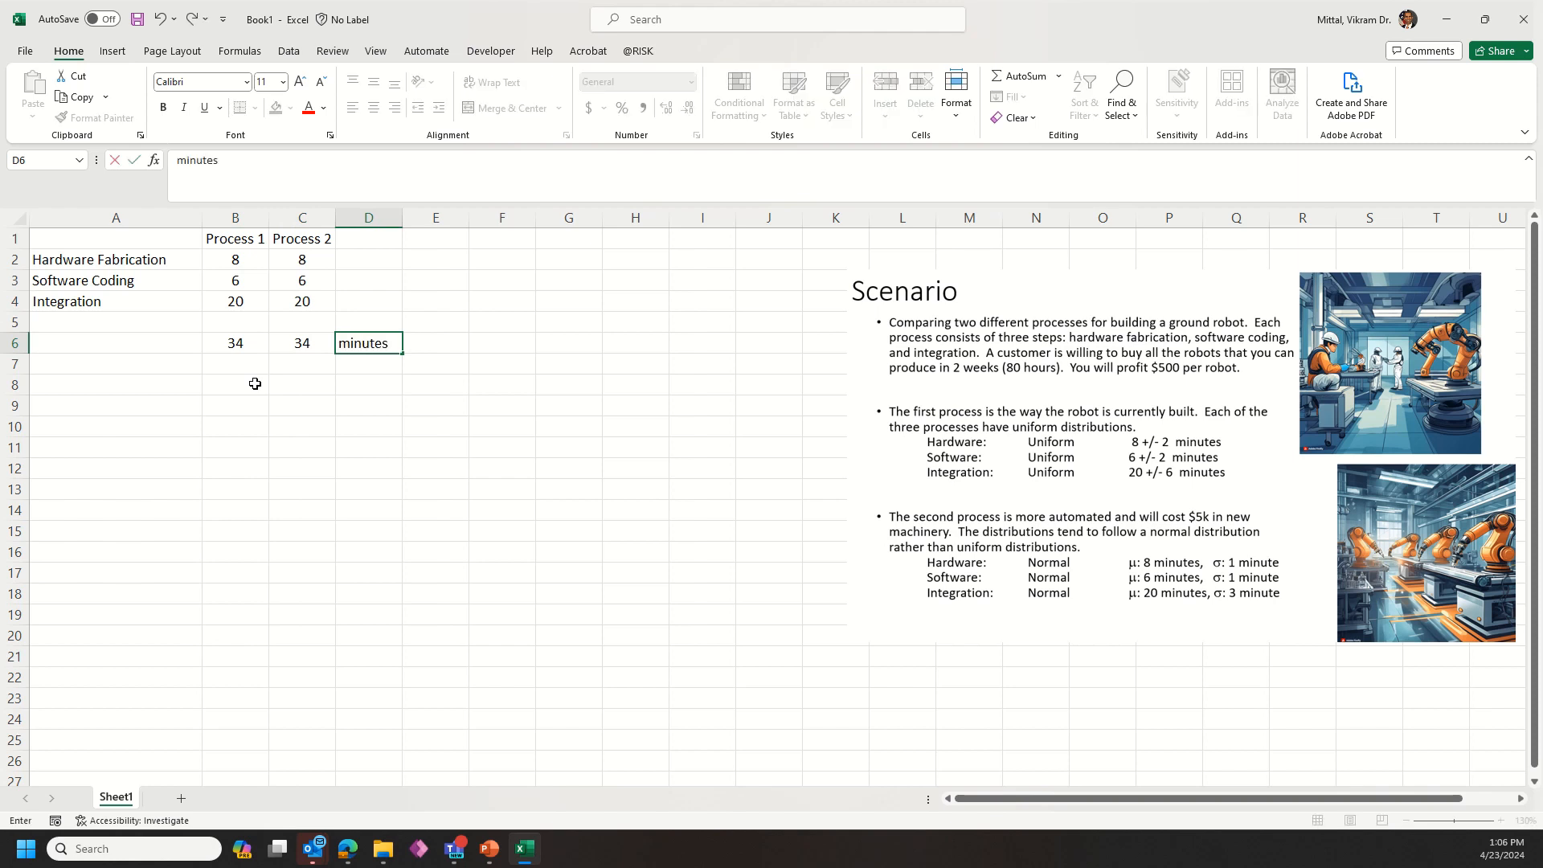
{"action": "key", "text": "Return"}
Step: Copy the "minutes" label from D6 into D2, D3 and D4
{"action": "key", "text": "Up"}
{"action": "key", "text": "ctrl+c"}
{"action": "key", "text": "Up"}
{"action": "key", "text": "Up"}
{"action": "key", "text": "ctrl+v"}
{"action": "key", "text": "Up"}
{"action": "key", "text": "ctrl+v"}
{"action": "key", "text": "Up"}
{"action": "key", "text": "ctrl+v"}
{"action": "key", "text": "Down"}
{"action": "key", "text": "Down"}
{"action": "key", "text": "Down"}
{"action": "key", "text": "Down"}
{"action": "key", "text": "Down"}
{"action": "key", "text": "Down"}
Step: Enter the row label "Total # of Robots" in A8
{"action": "left_click", "coordinate": [255, 383]}
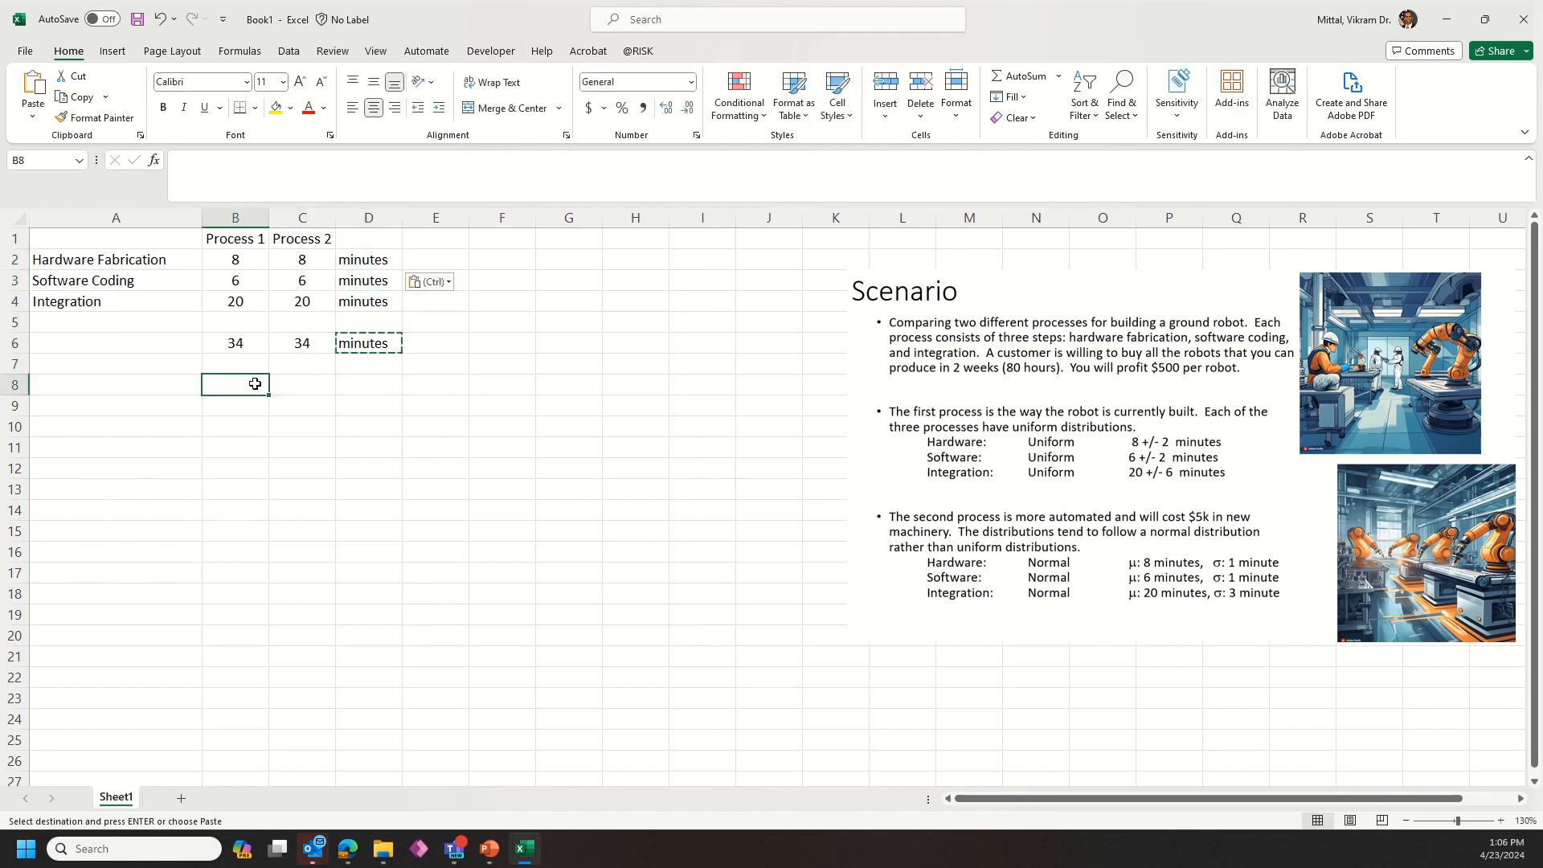
{"action": "key", "text": "Left"}
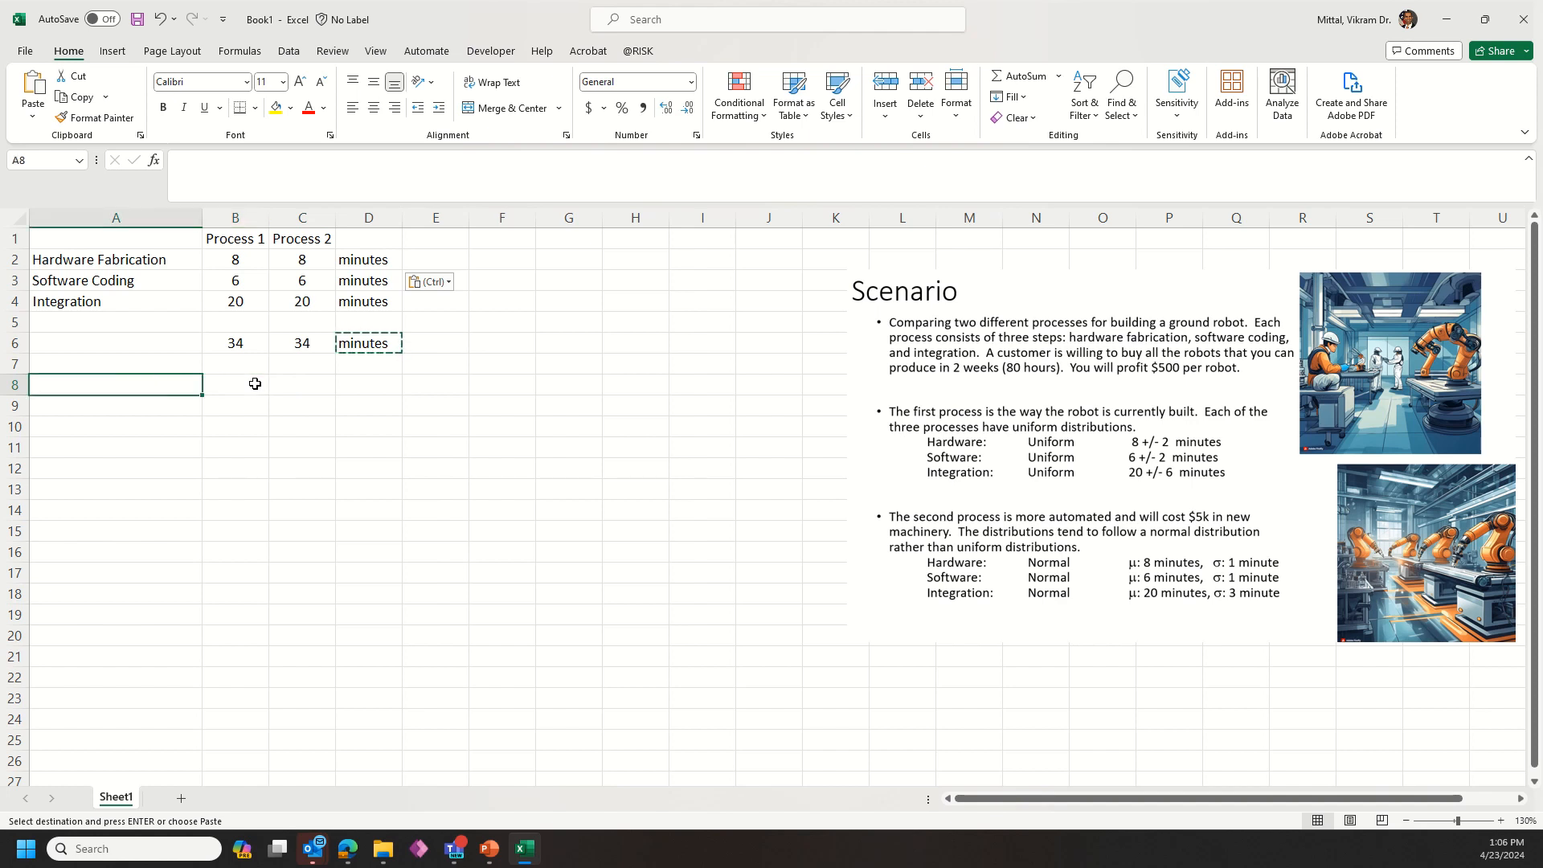
{"action": "type", "text": "Total # of Robots"}
{"action": "key", "text": "Tab"}
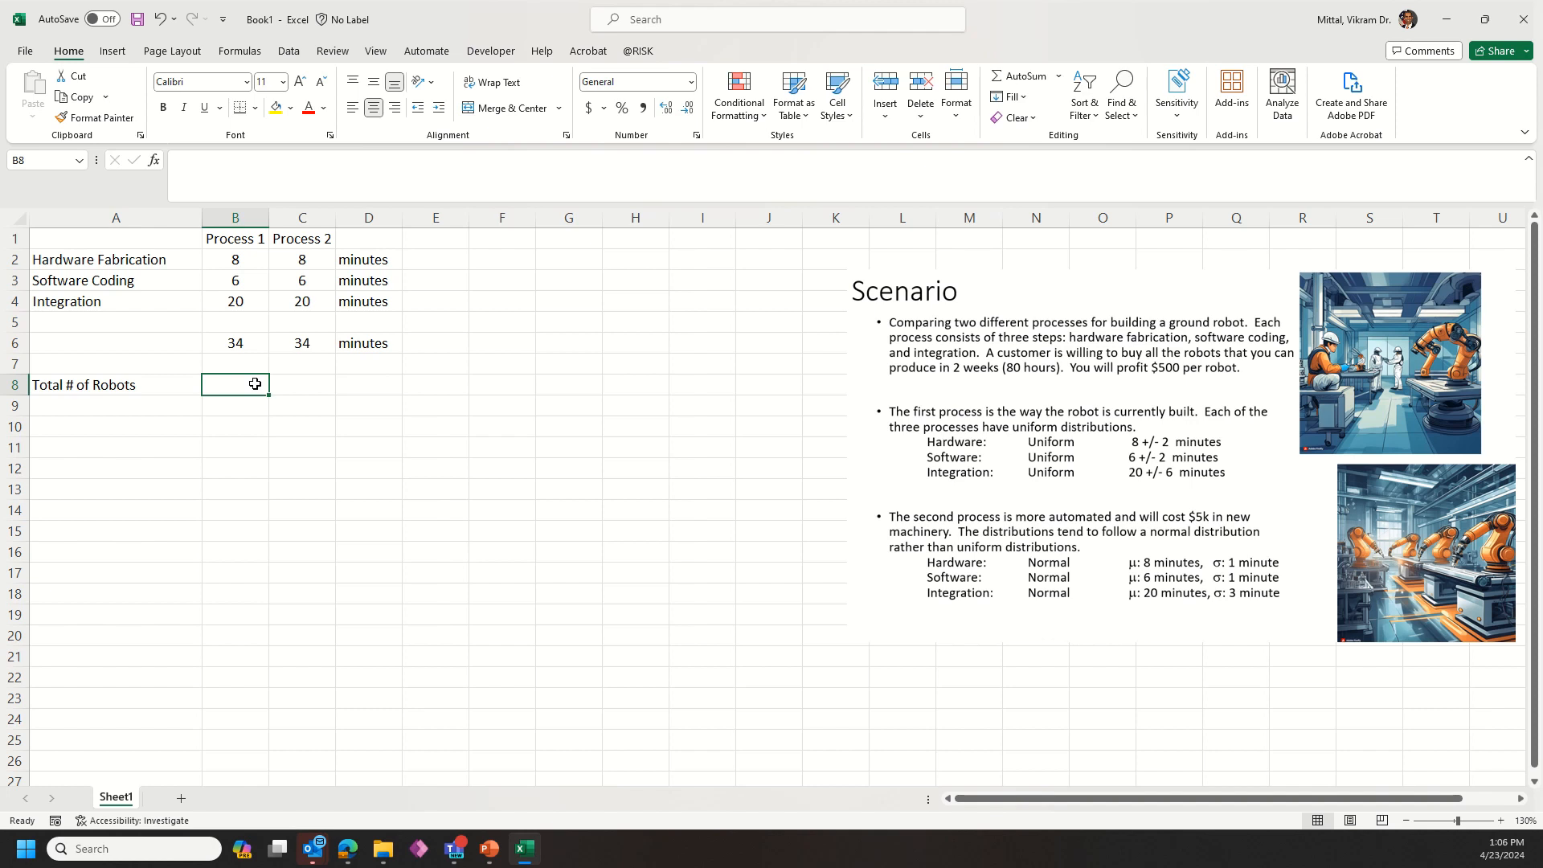
Step: Calculate the number of Process 1 robots in B8 with the formula =80*60/B6
{"action": "type", "text": "=80"}
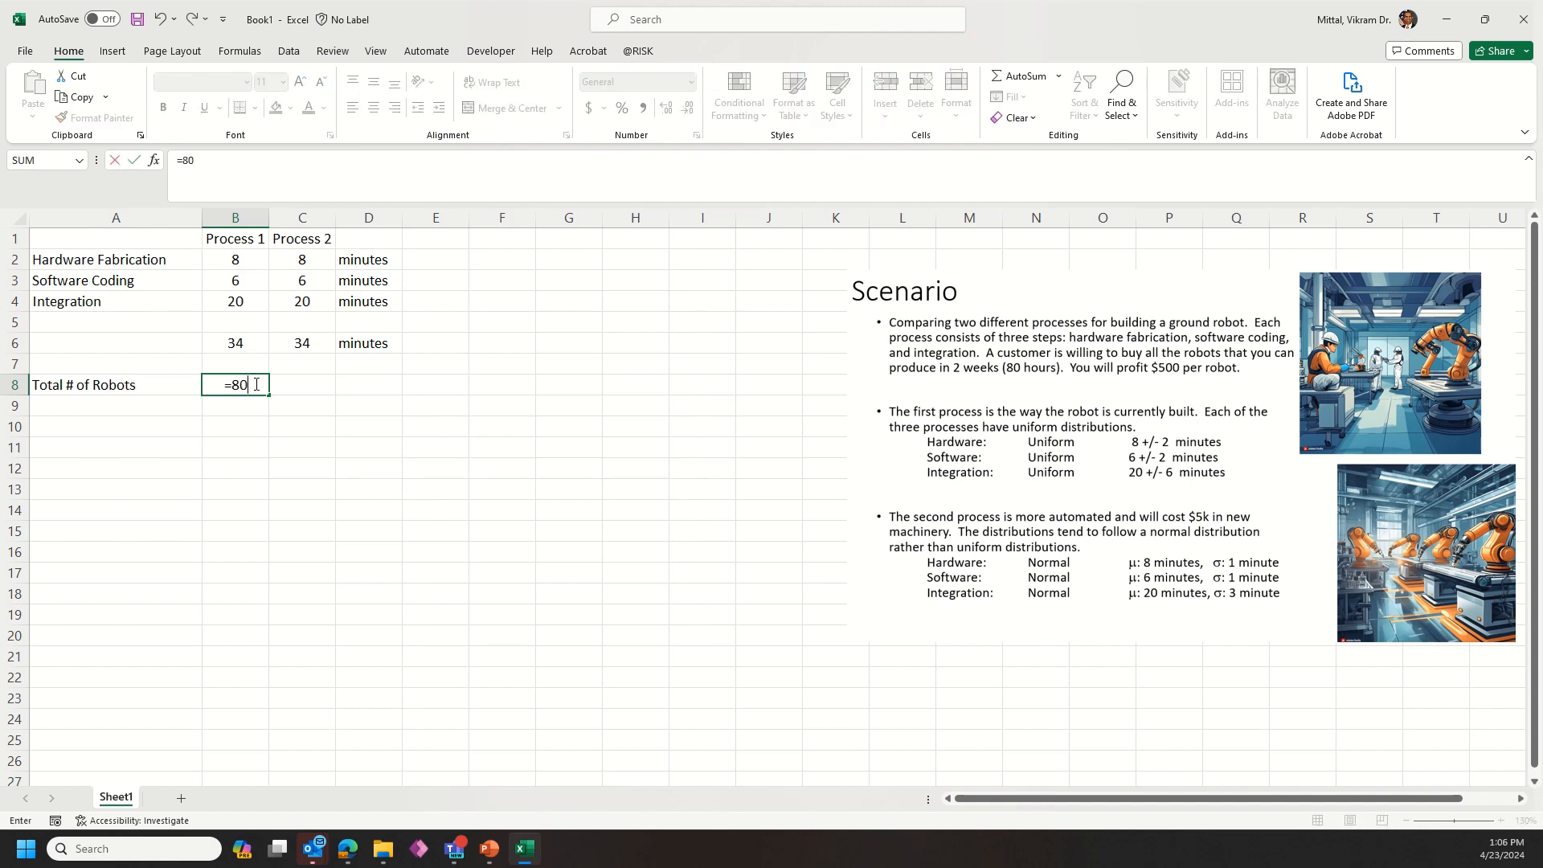
{"action": "type", "text": "*60/"}
{"action": "key", "text": "Up"}
{"action": "key", "text": "Up"}
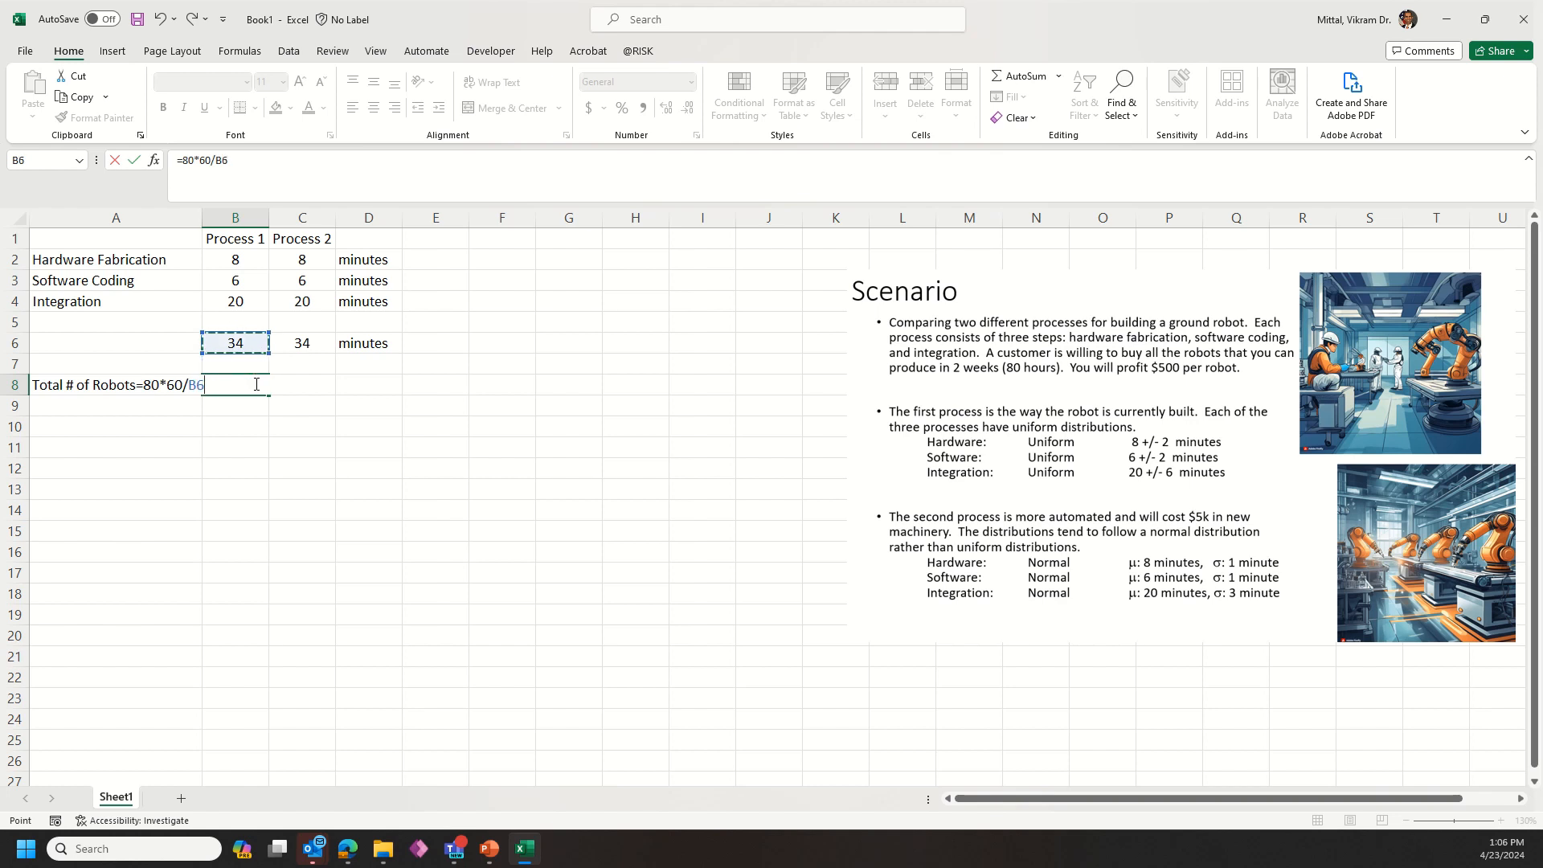
{"action": "key", "text": "ctrl+Return"}
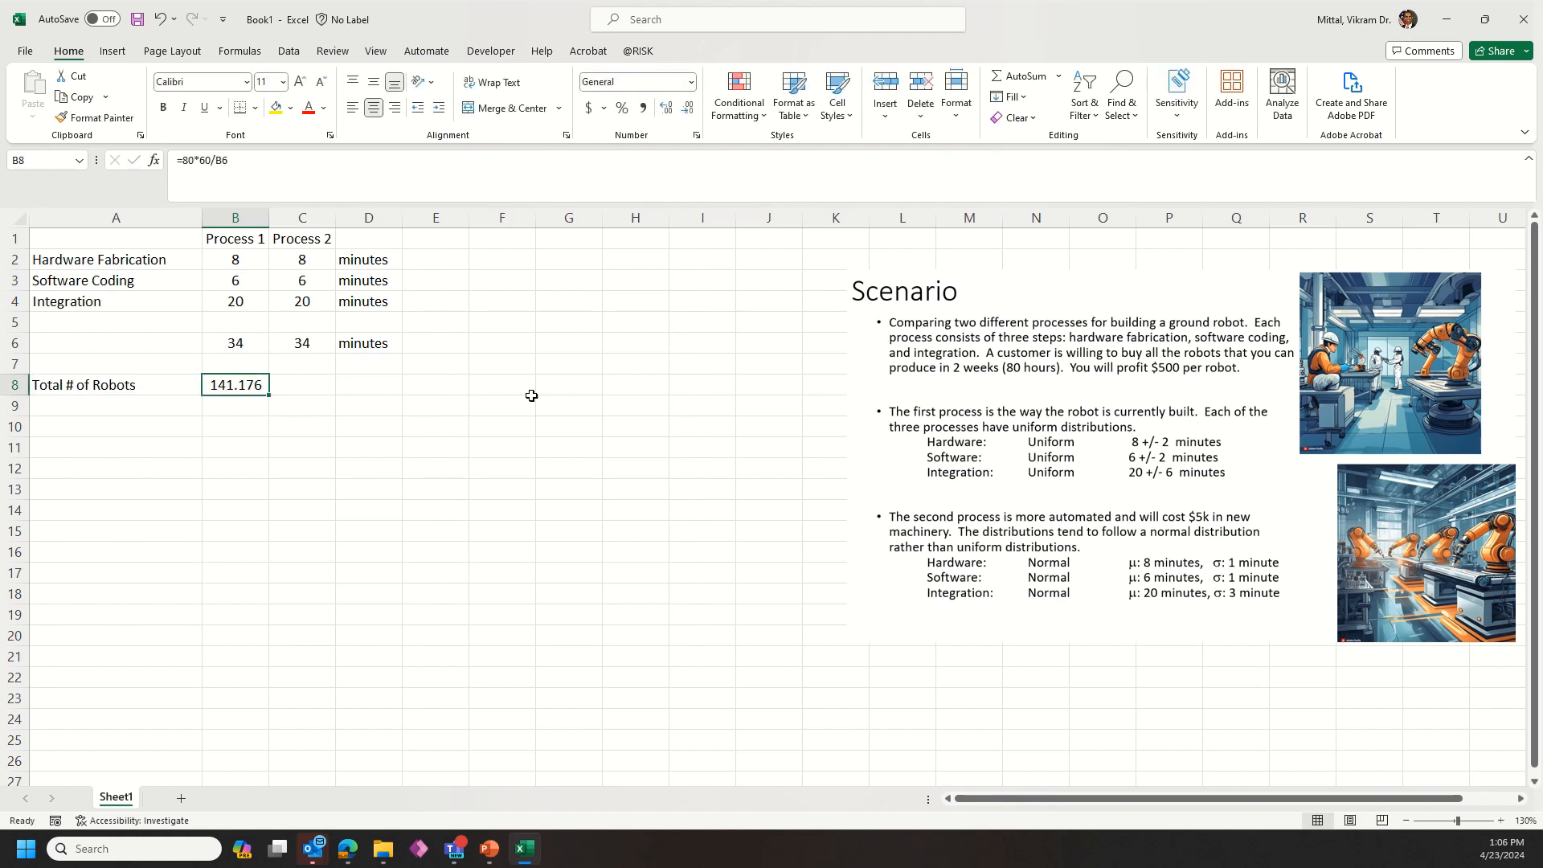
Step: Copy the robot count formula from B8 into C8 for Process 2
{"action": "key", "text": "ctrl+c"}
{"action": "key", "text": "Right"}
{"action": "key", "text": "ctrl+v"}
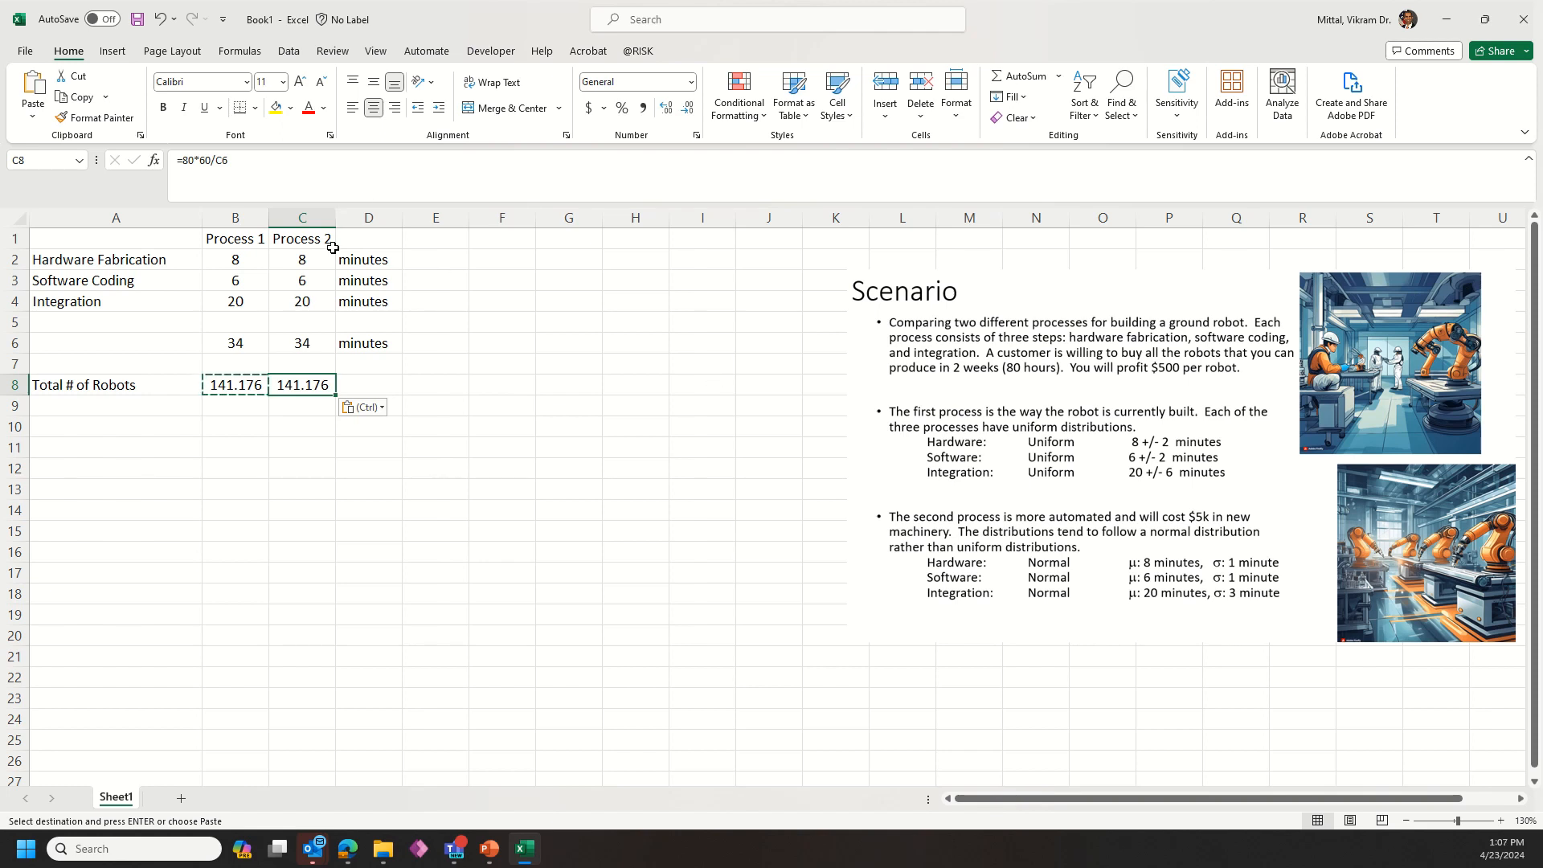
{"action": "key", "text": "Left"}
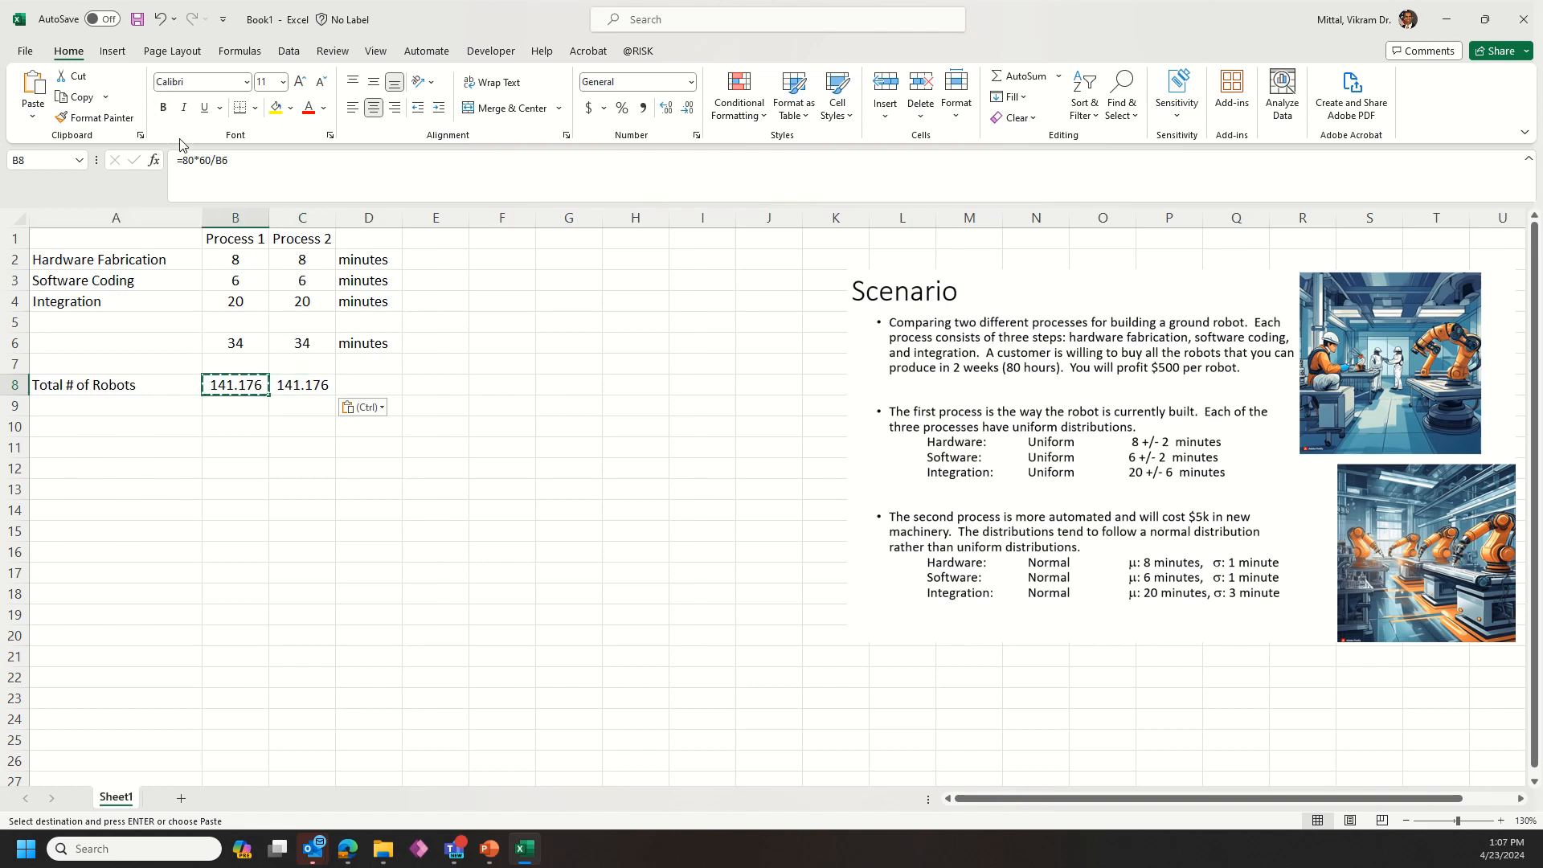
Step: Enter the unit label "robots" in D8
{"action": "left_click", "coordinate": [379, 389]}
{"action": "type", "text": "robots"}
{"action": "key", "text": "Return"}
Step: Round the Process 1 robot count in B8 to zero decimals with =ROUND(80*60/B6, 0)
{"action": "key", "text": "Up"}
{"action": "key", "text": "Left"}
{"action": "key", "text": "Left"}
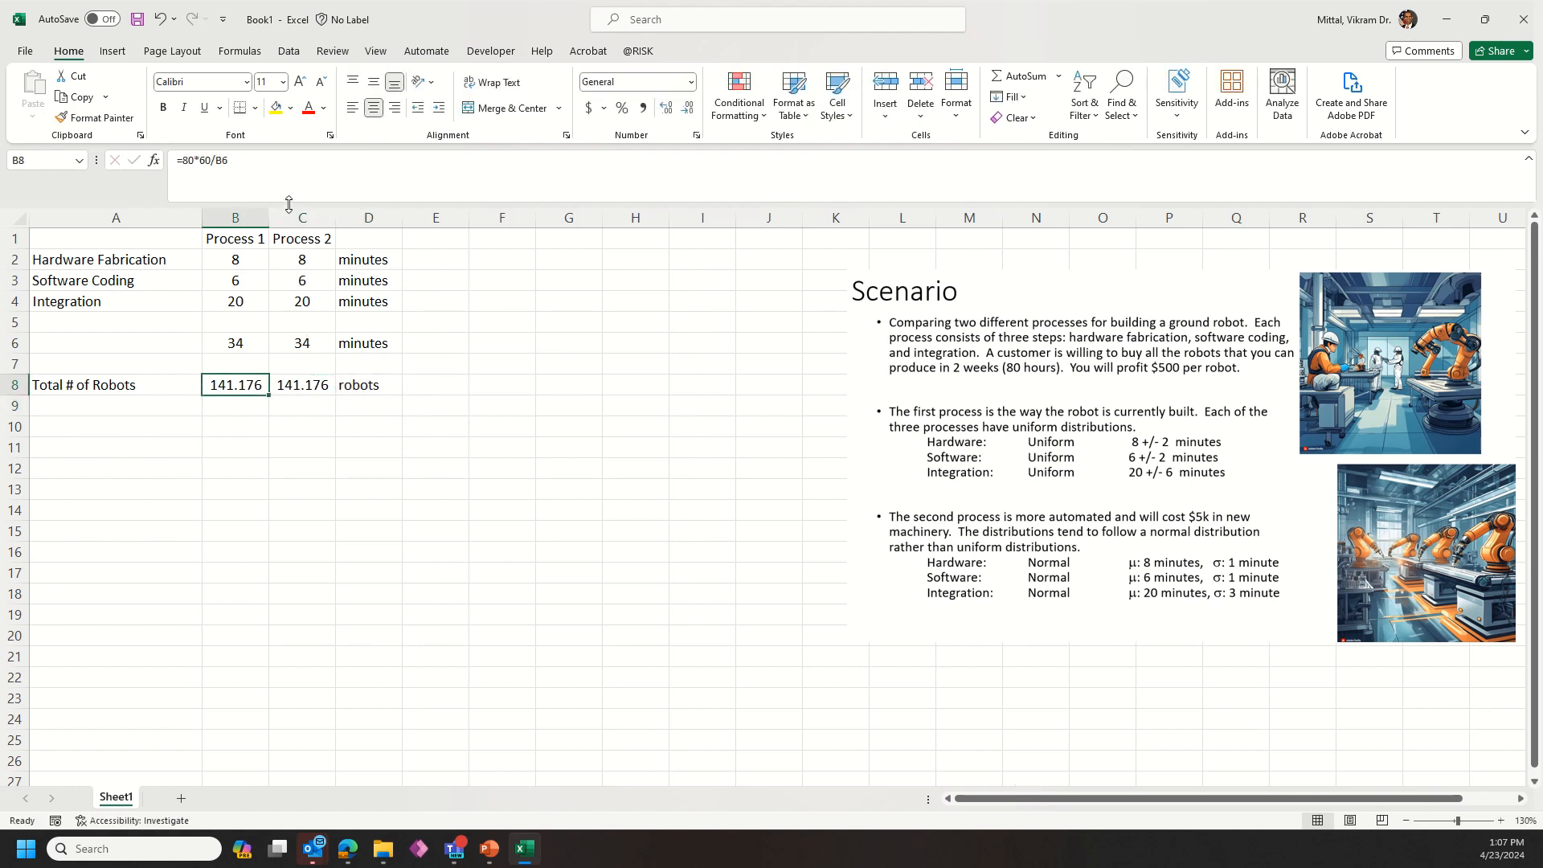
{"action": "left_click", "coordinate": [183, 160]}
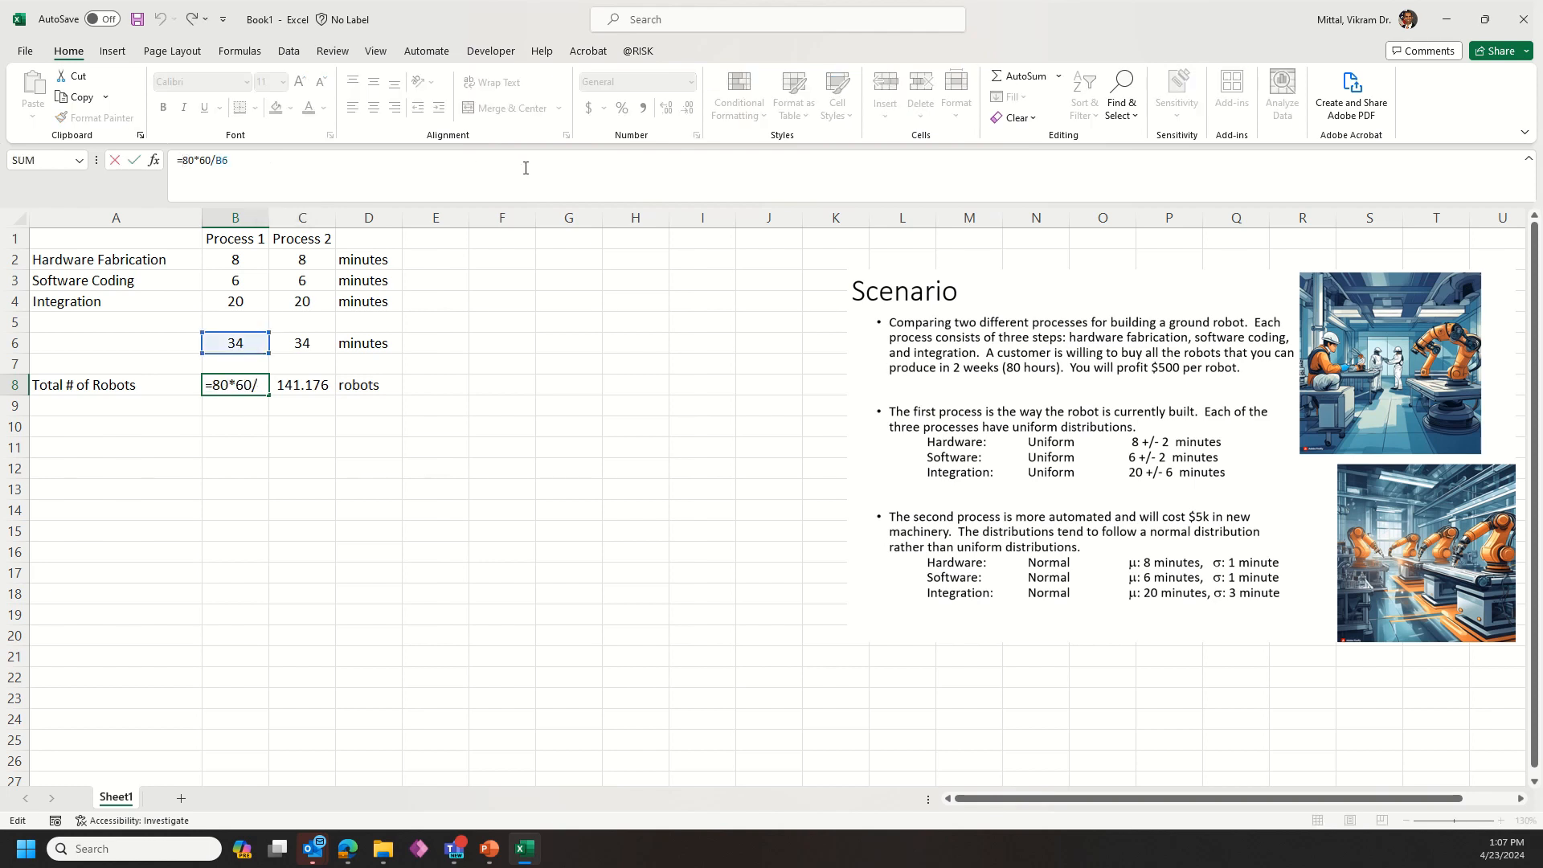
{"action": "type", "text": "round("}
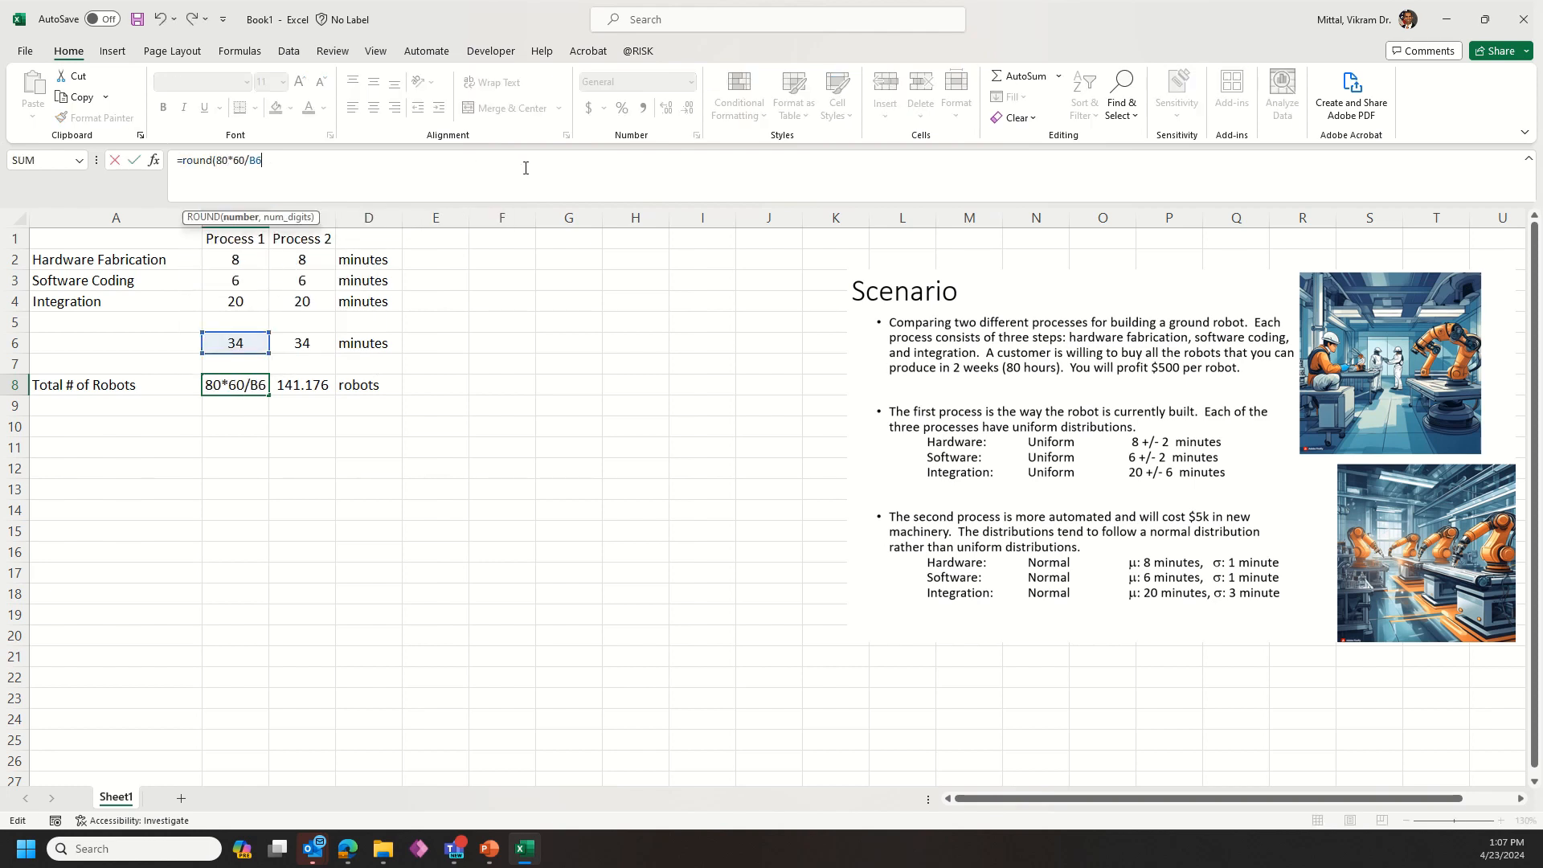
{"action": "type", "text": ", 0"}
{"action": "key", "text": "Return"}
Step: Round the Process 2 robot count in C8 to zero decimals with =ROUND(80*60/C6,0)
{"action": "key", "text": "Up"}
{"action": "key", "text": "Right"}
{"action": "left_click", "coordinate": [528, 169]}
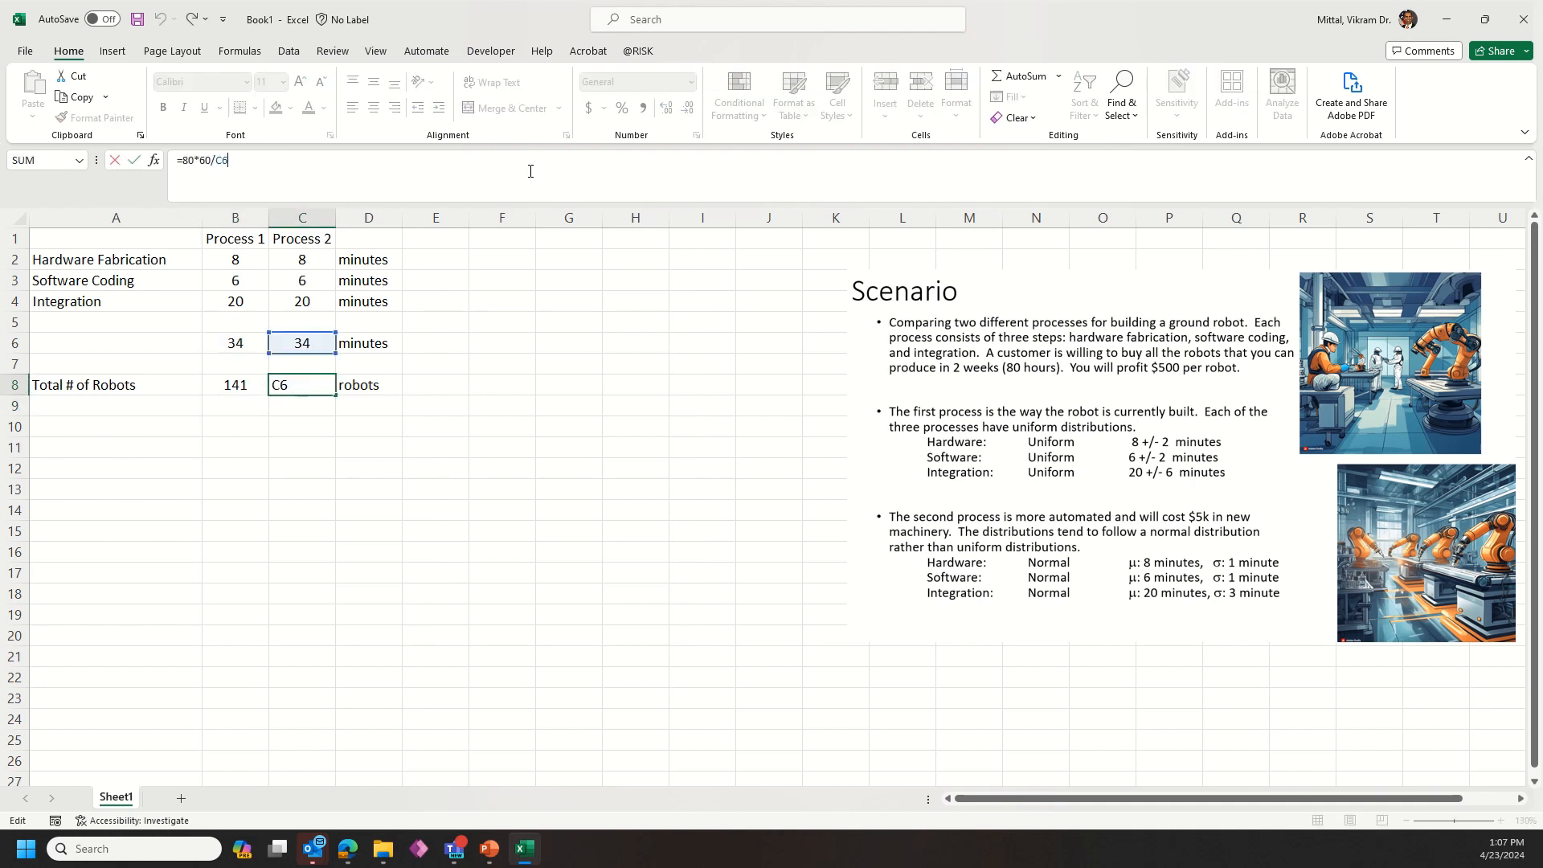
{"action": "key", "text": "Home"}
{"action": "key", "text": "Right"}
{"action": "type", "text": "round("}
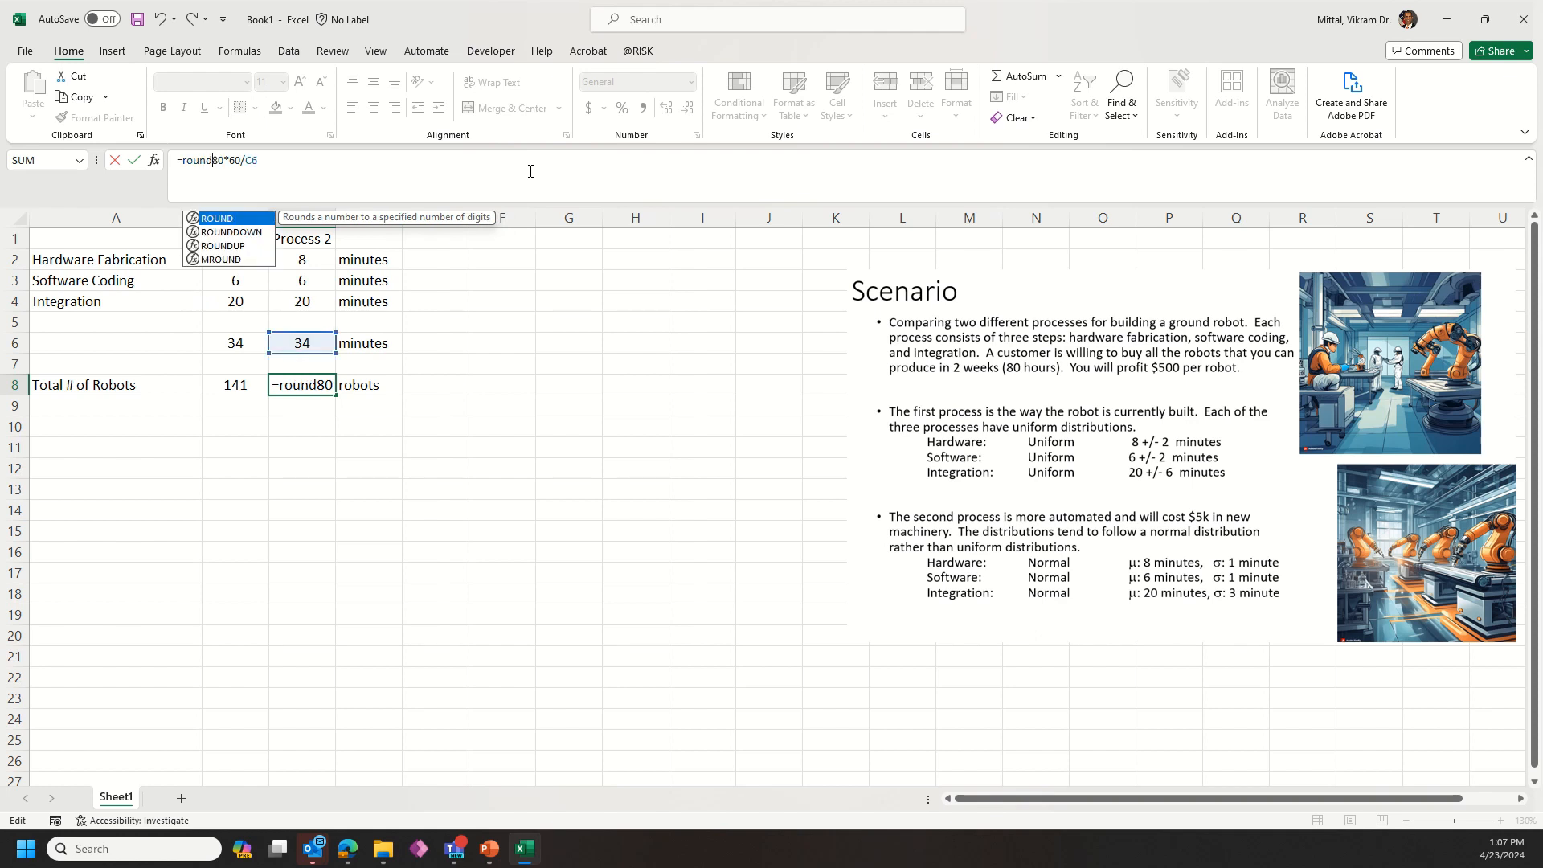
{"action": "type", "text": ", 0)"}
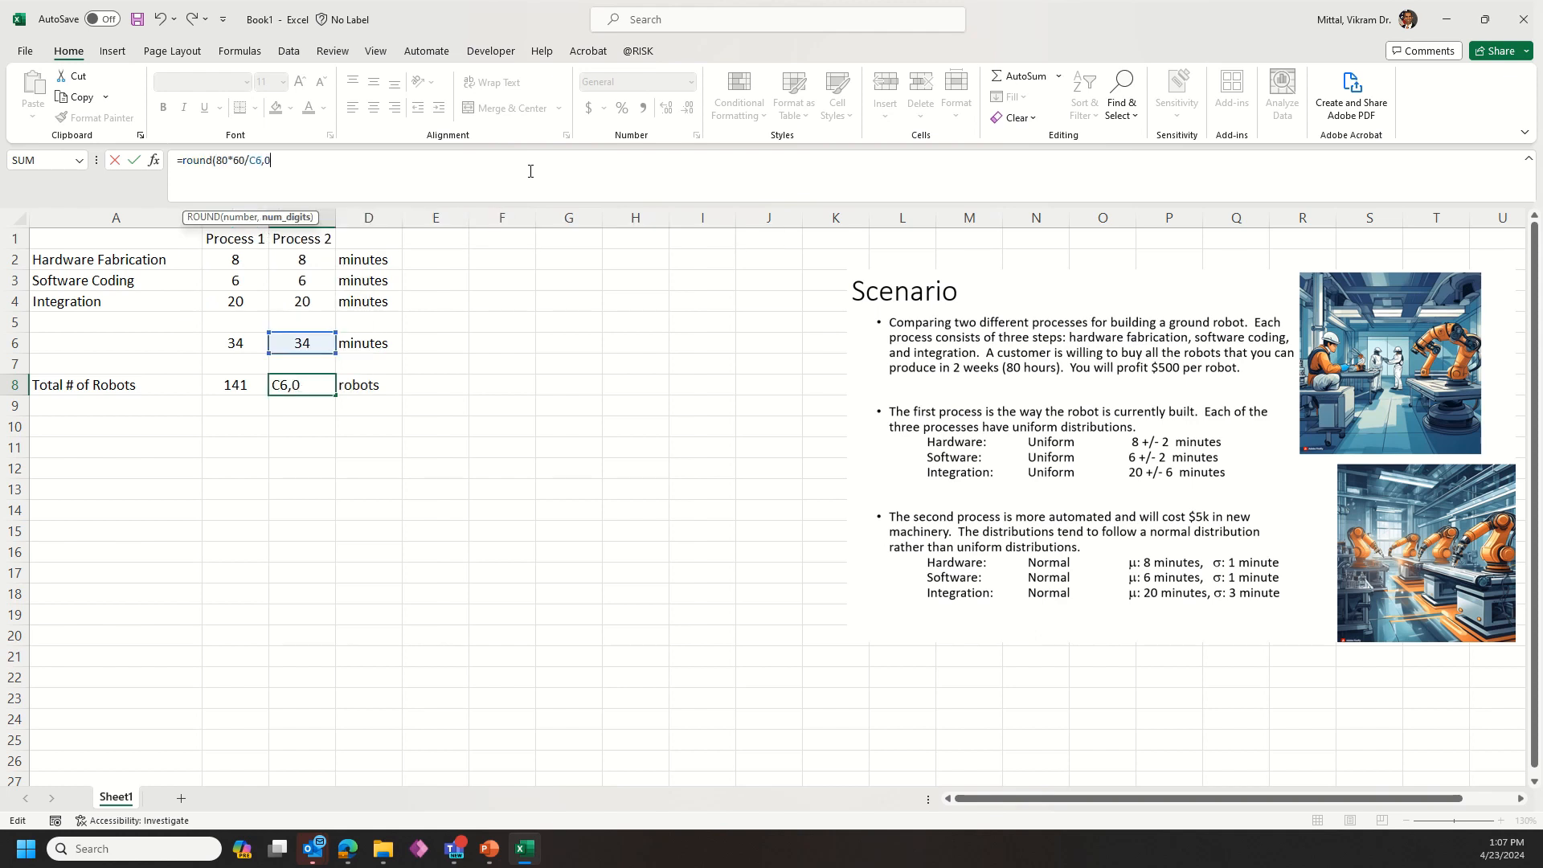
{"action": "key", "text": "Return"}
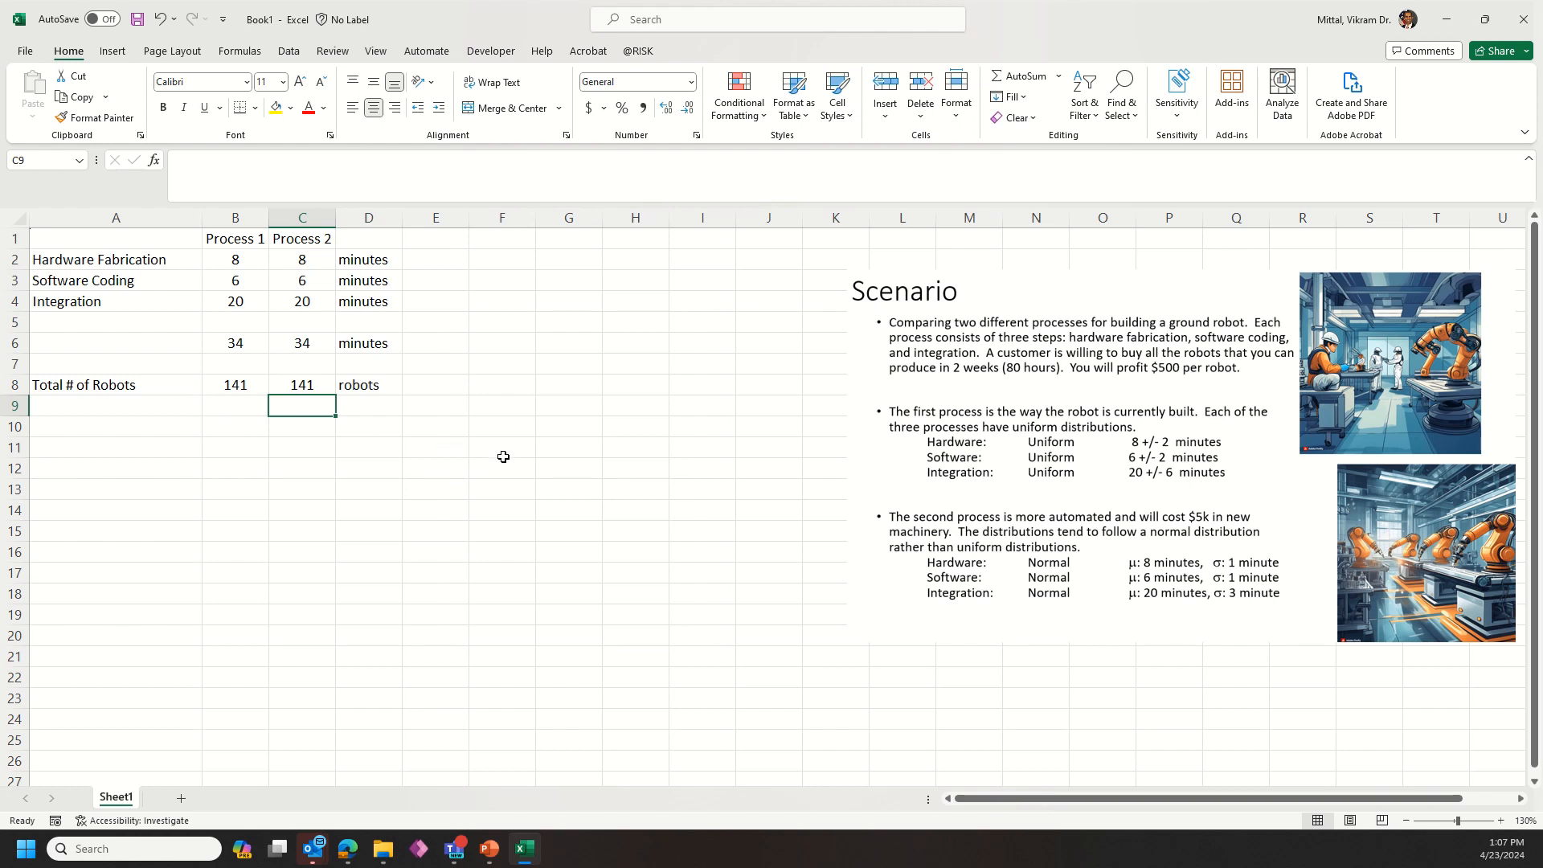
{"action": "key", "text": "Down"}
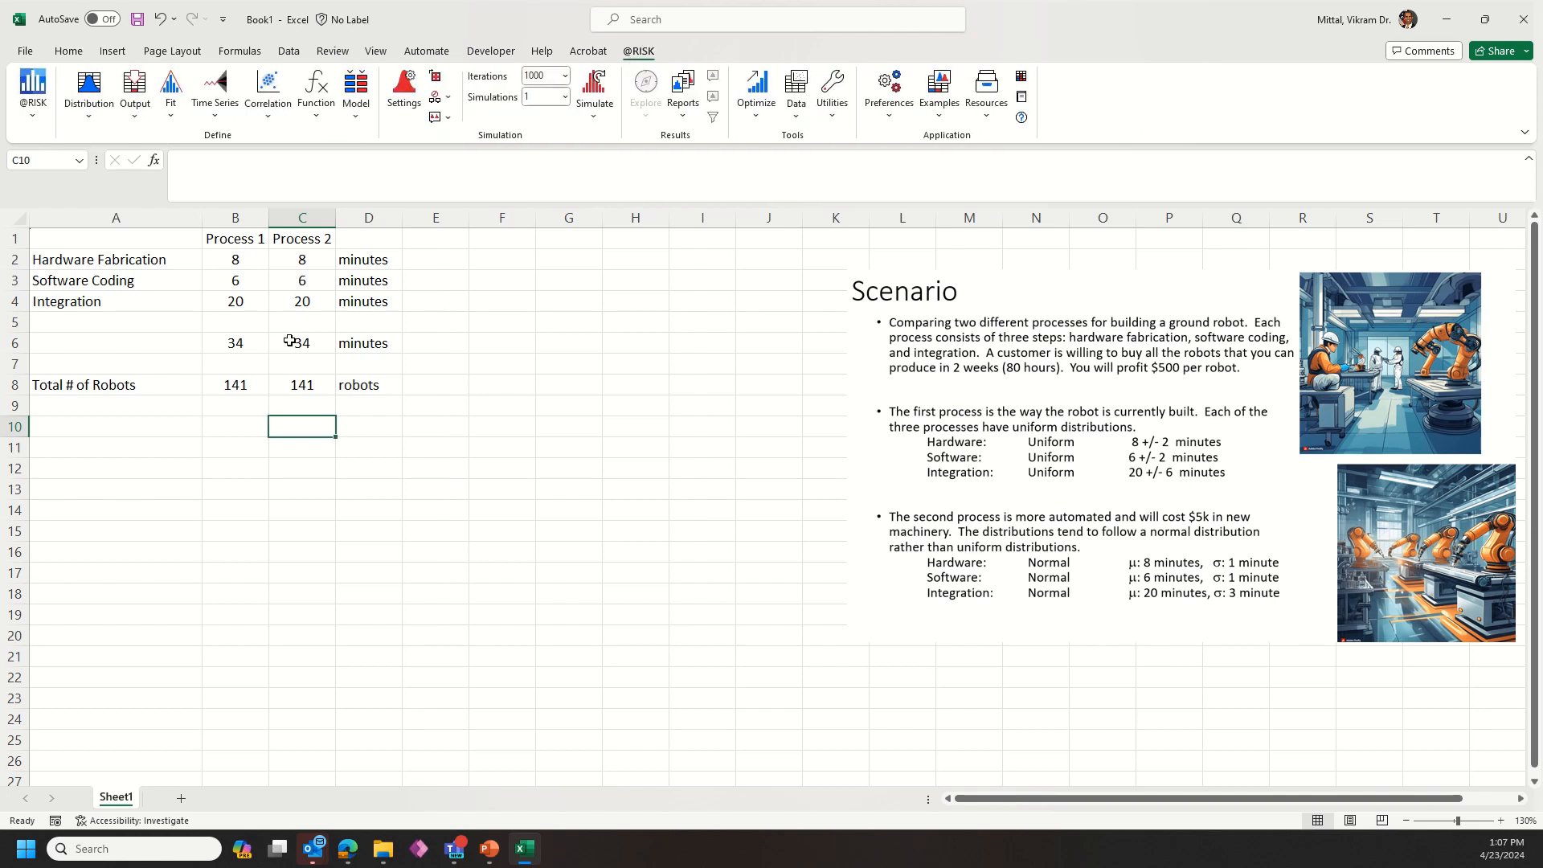
{"action": "left_click", "coordinate": [230, 391]}
{"action": "left_click_drag", "start_coordinate": [251, 389], "coordinate": [288, 387]}
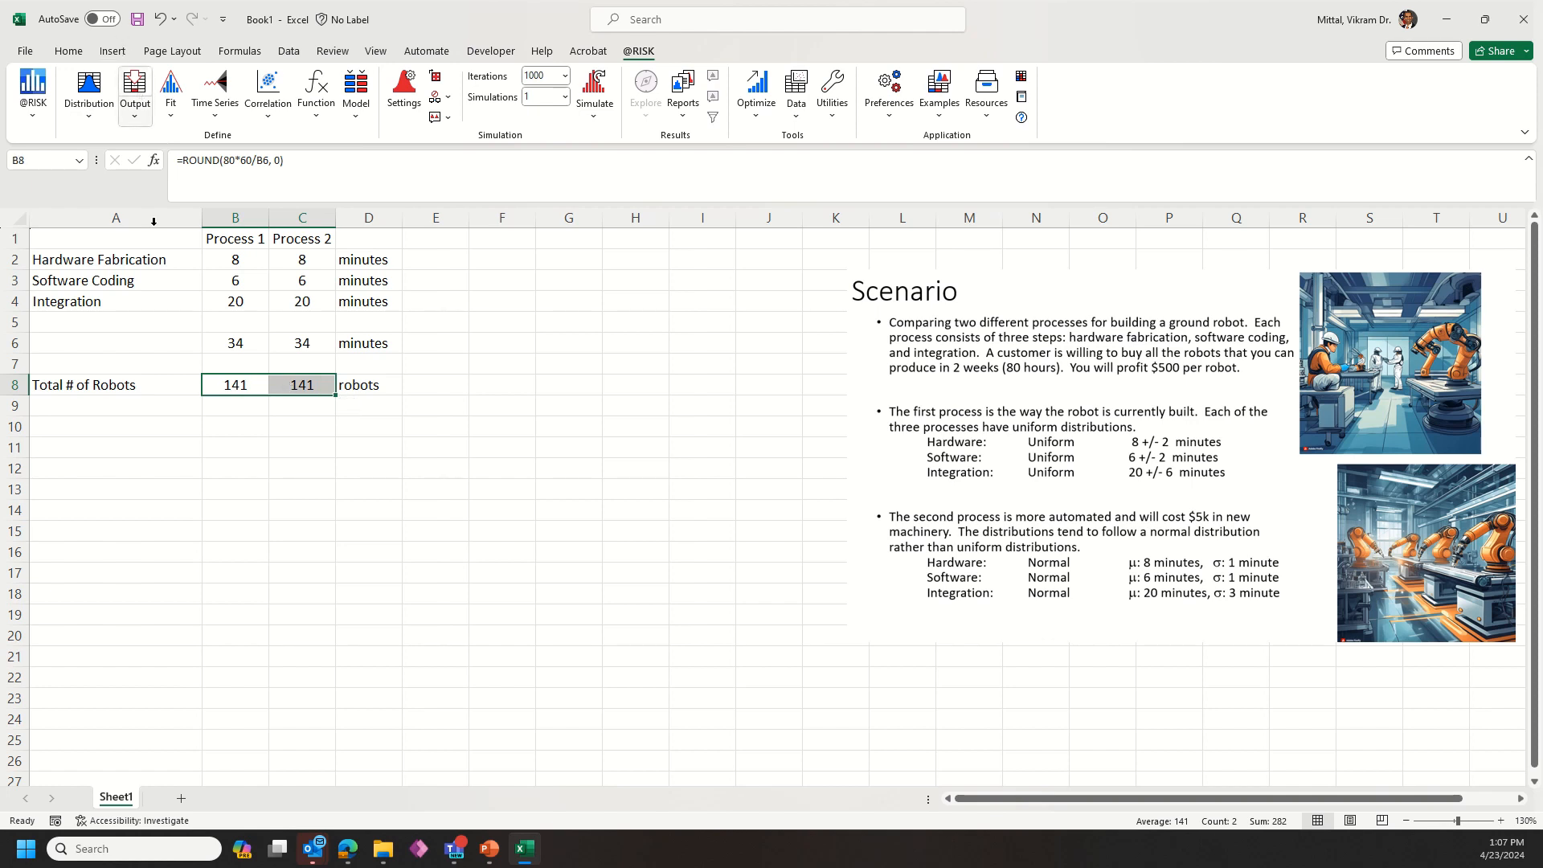
{"action": "left_click", "coordinate": [133, 88]}
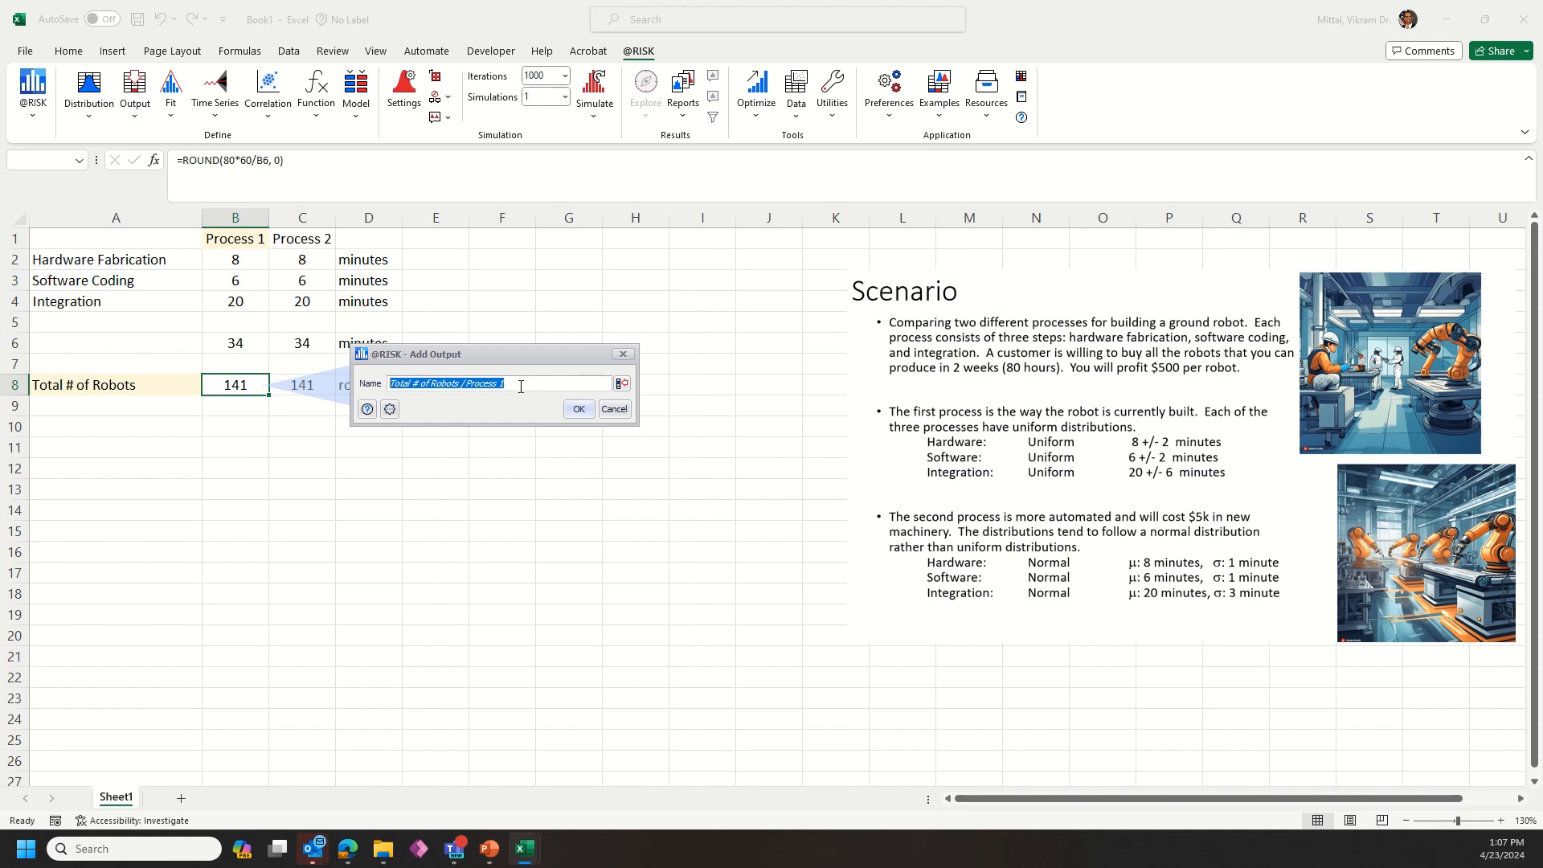
{"action": "left_click", "coordinate": [580, 409]}
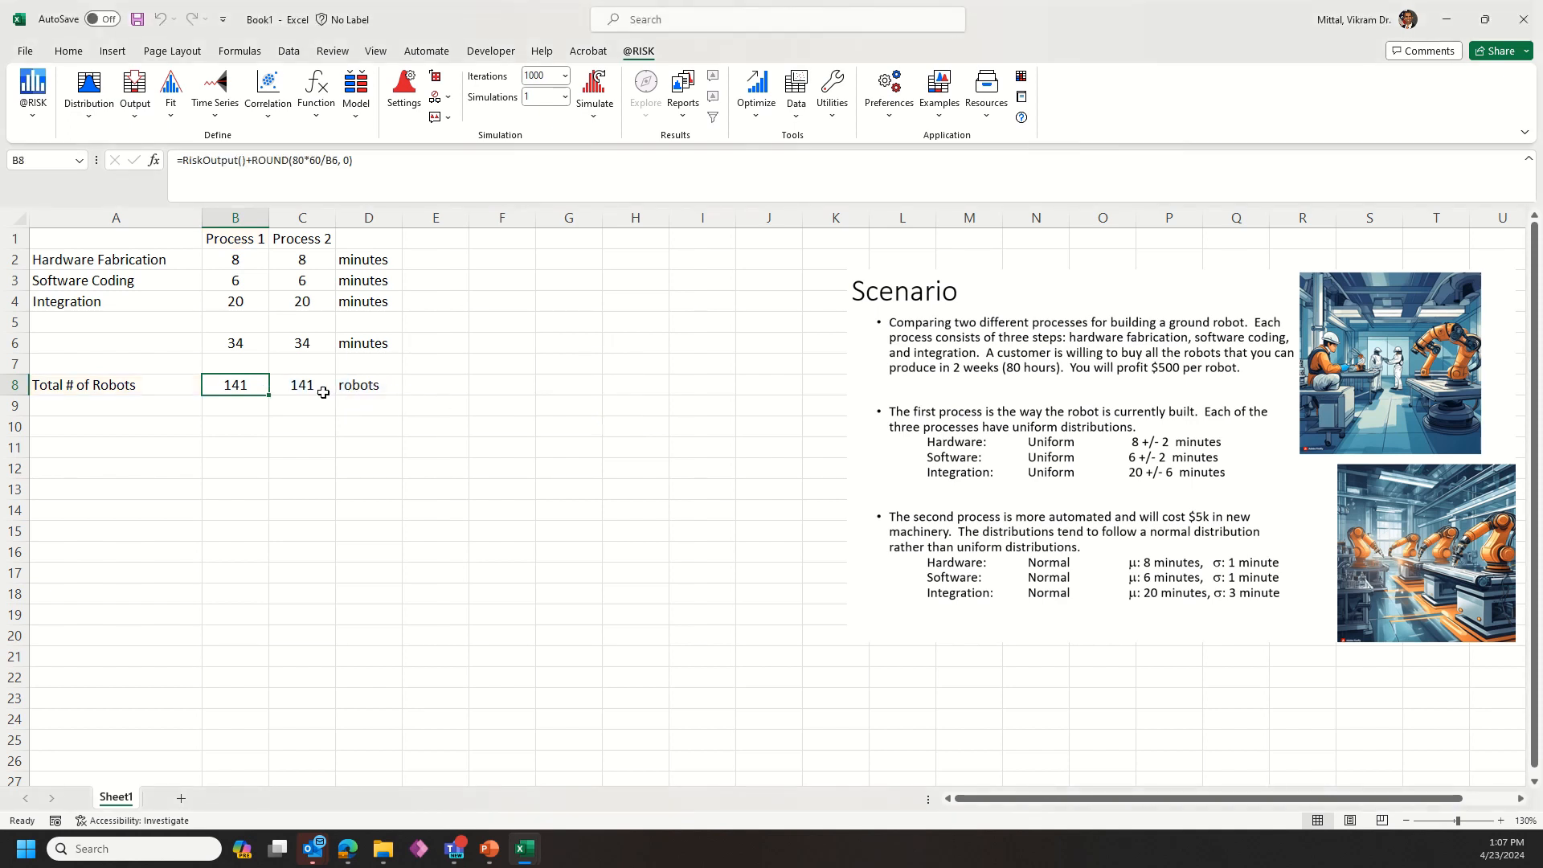
{"action": "left_click", "coordinate": [319, 389]}
{"action": "left_click", "coordinate": [140, 86]}
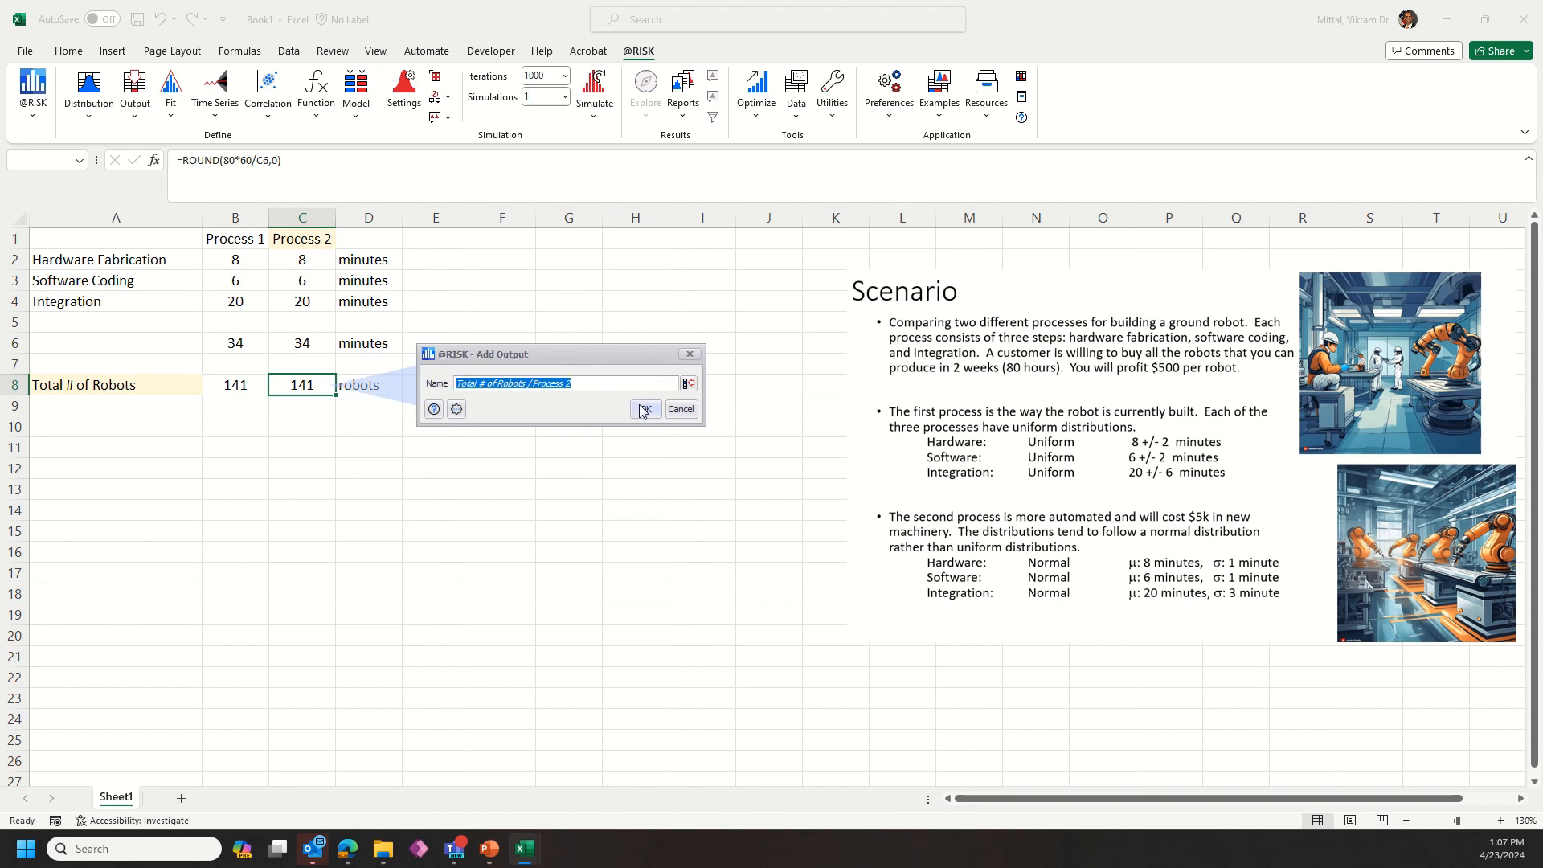
{"action": "left_click", "coordinate": [643, 410]}
{"action": "left_click", "coordinate": [431, 529]}
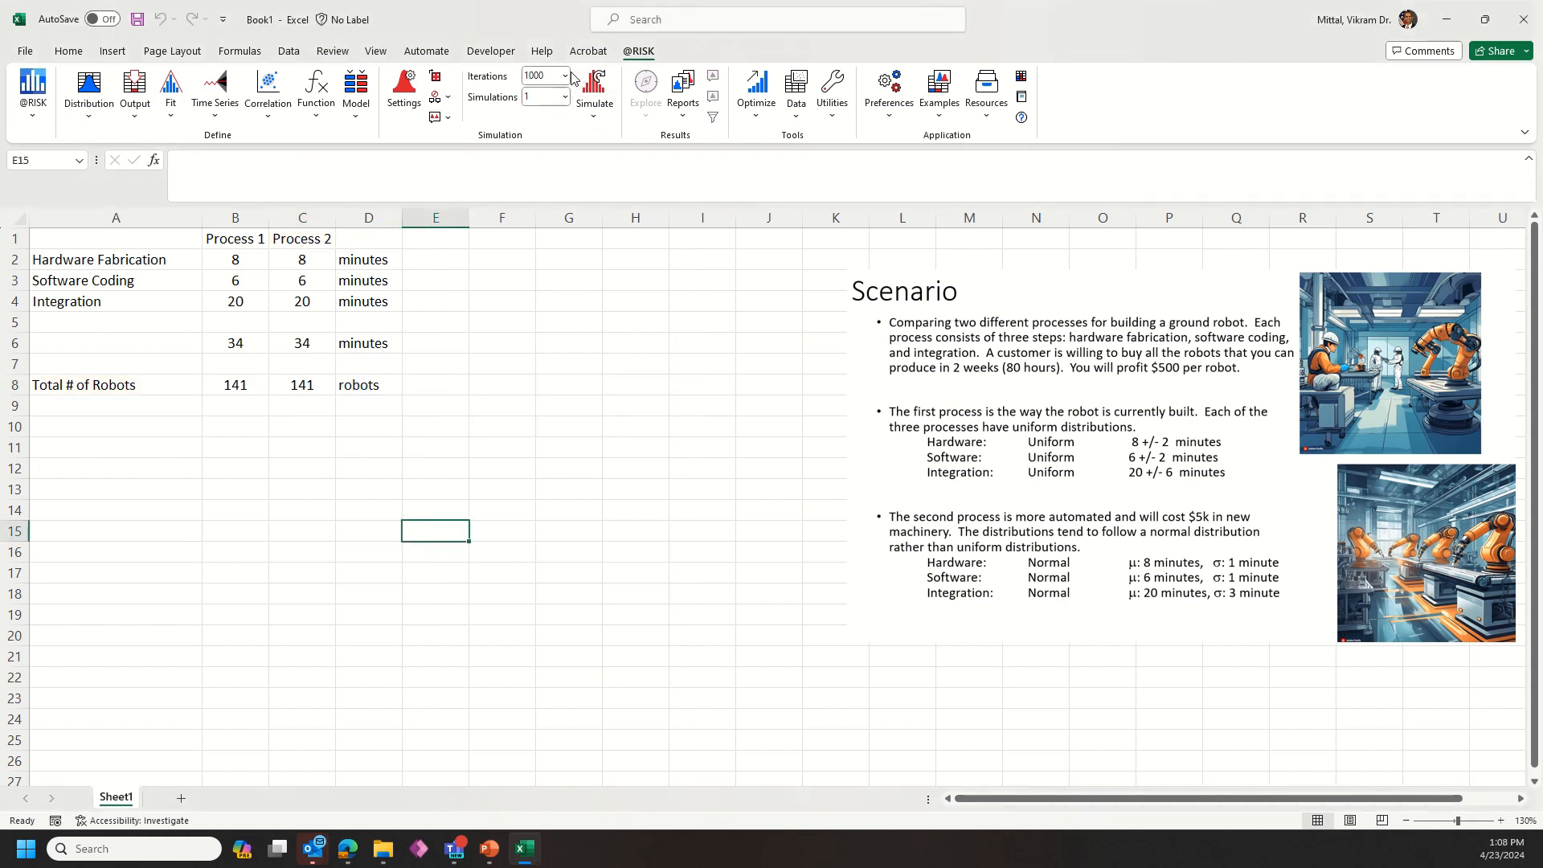
{"action": "left_click", "coordinate": [594, 89]}
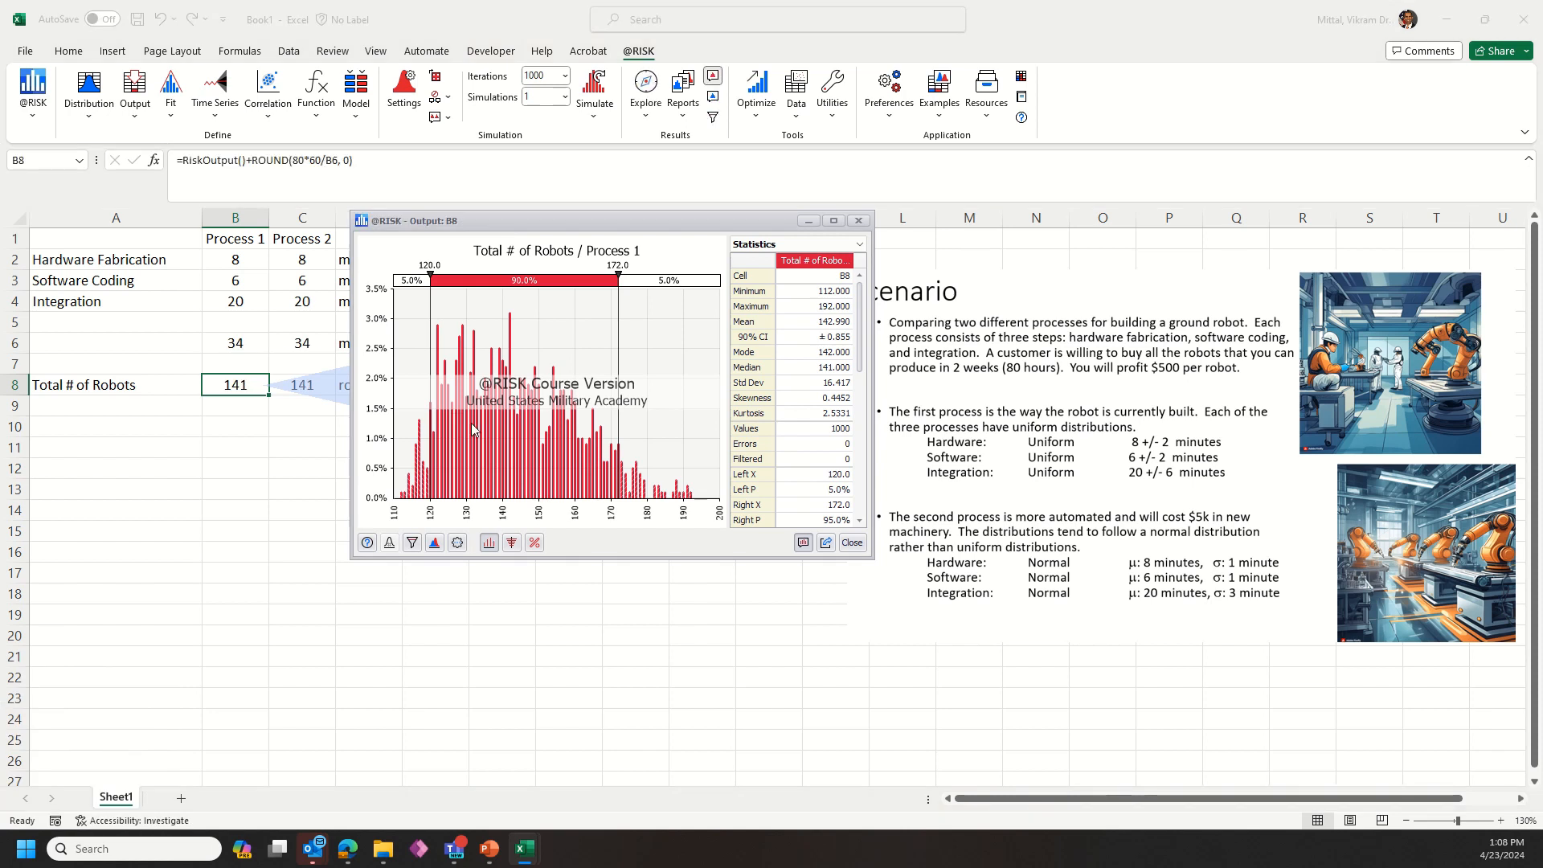
{"action": "left_click_drag", "start_coordinate": [586, 228], "coordinate": [714, 232]}
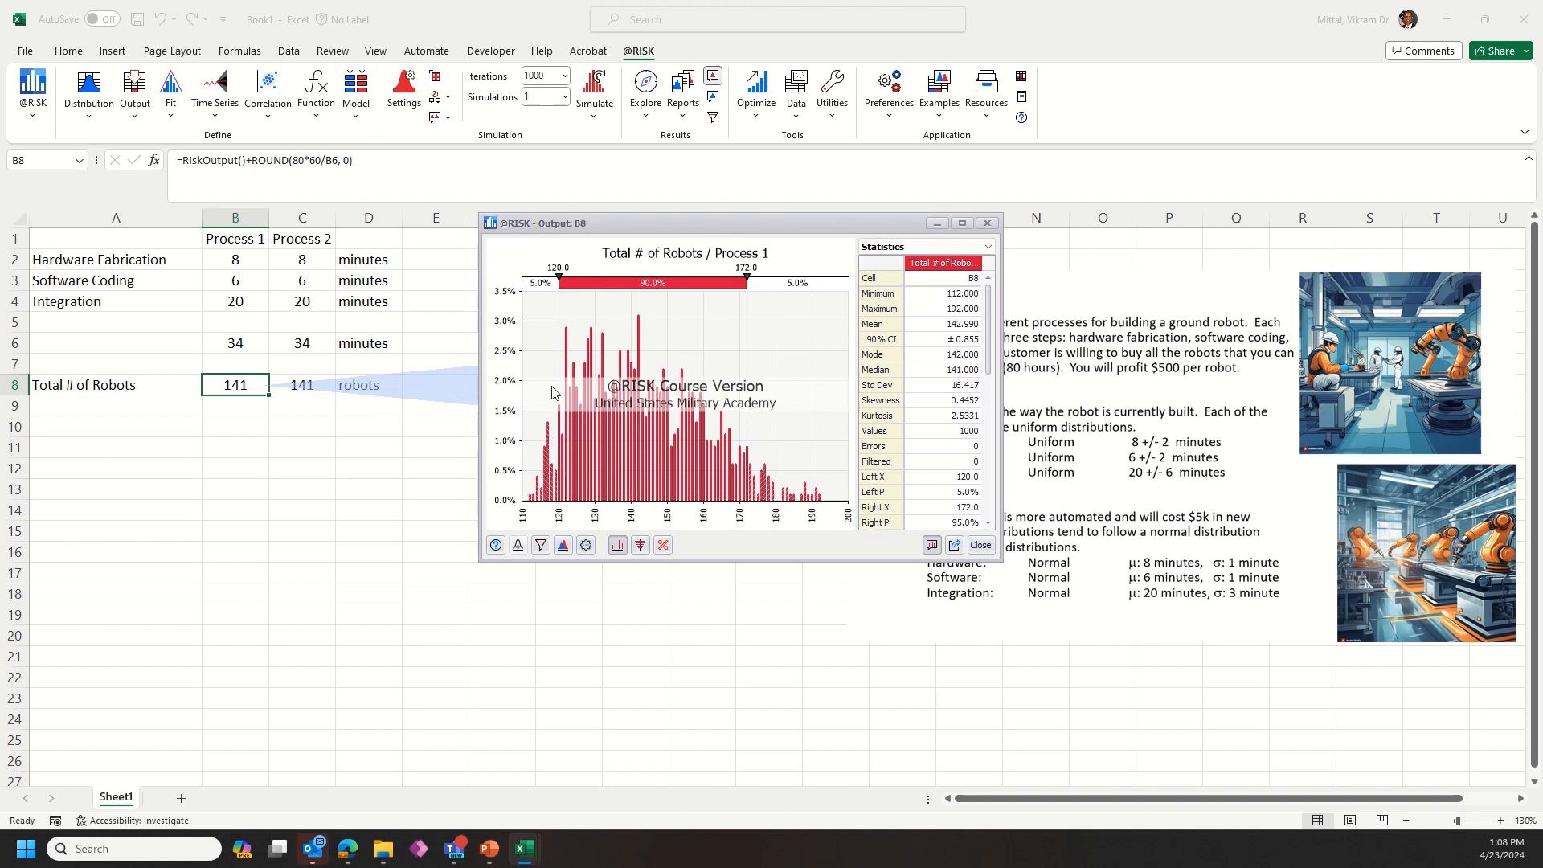
Step: Switch the B8 results graph to Cumulative Ascending and overlay the simulated results of cell C8
{"action": "left_click", "coordinate": [619, 547]}
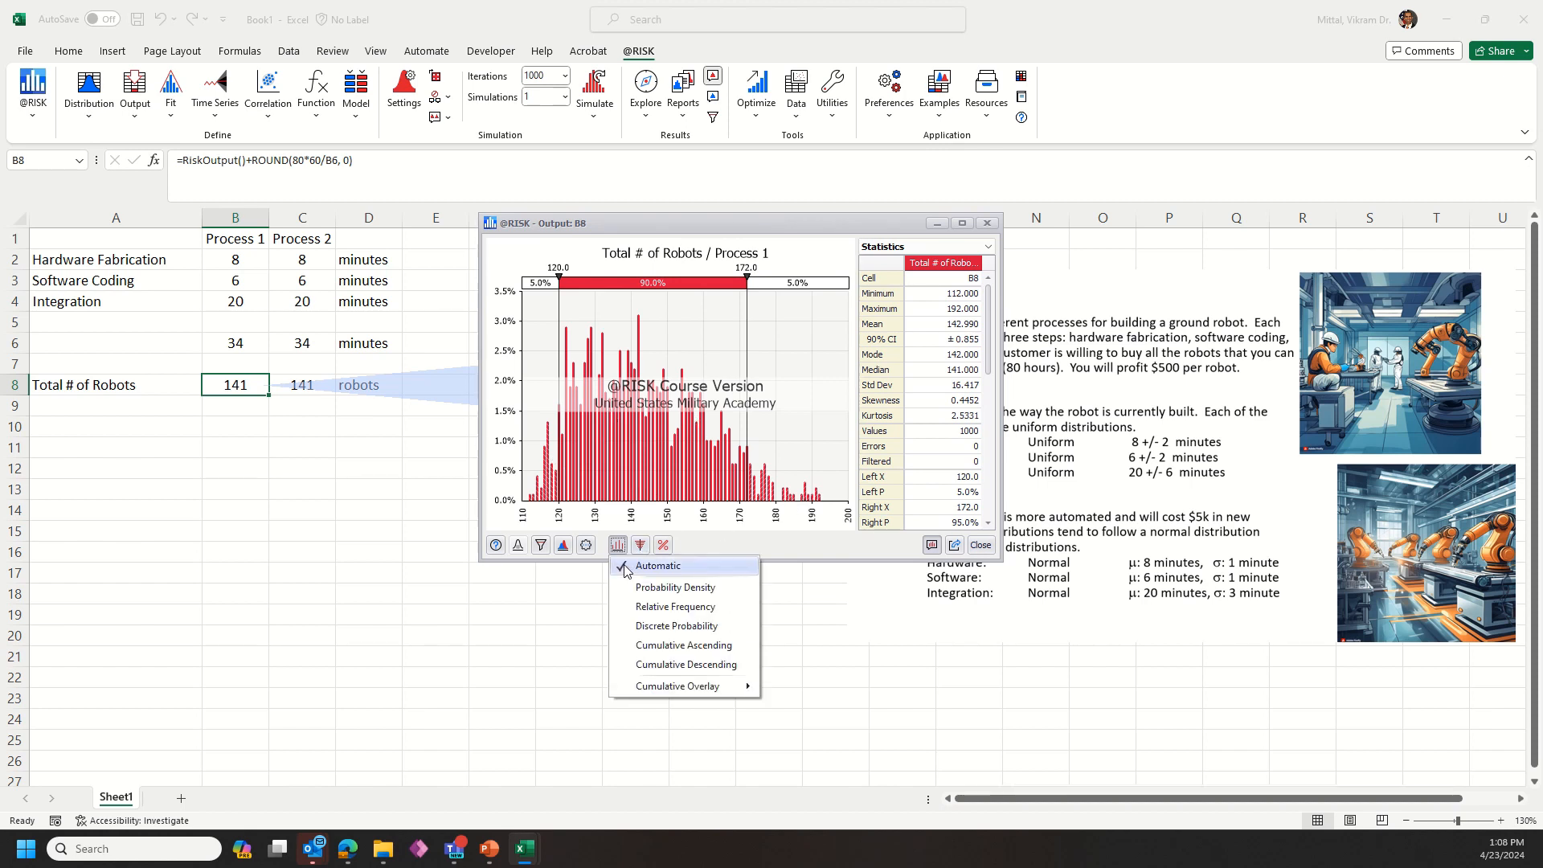
{"action": "left_click", "coordinate": [651, 648]}
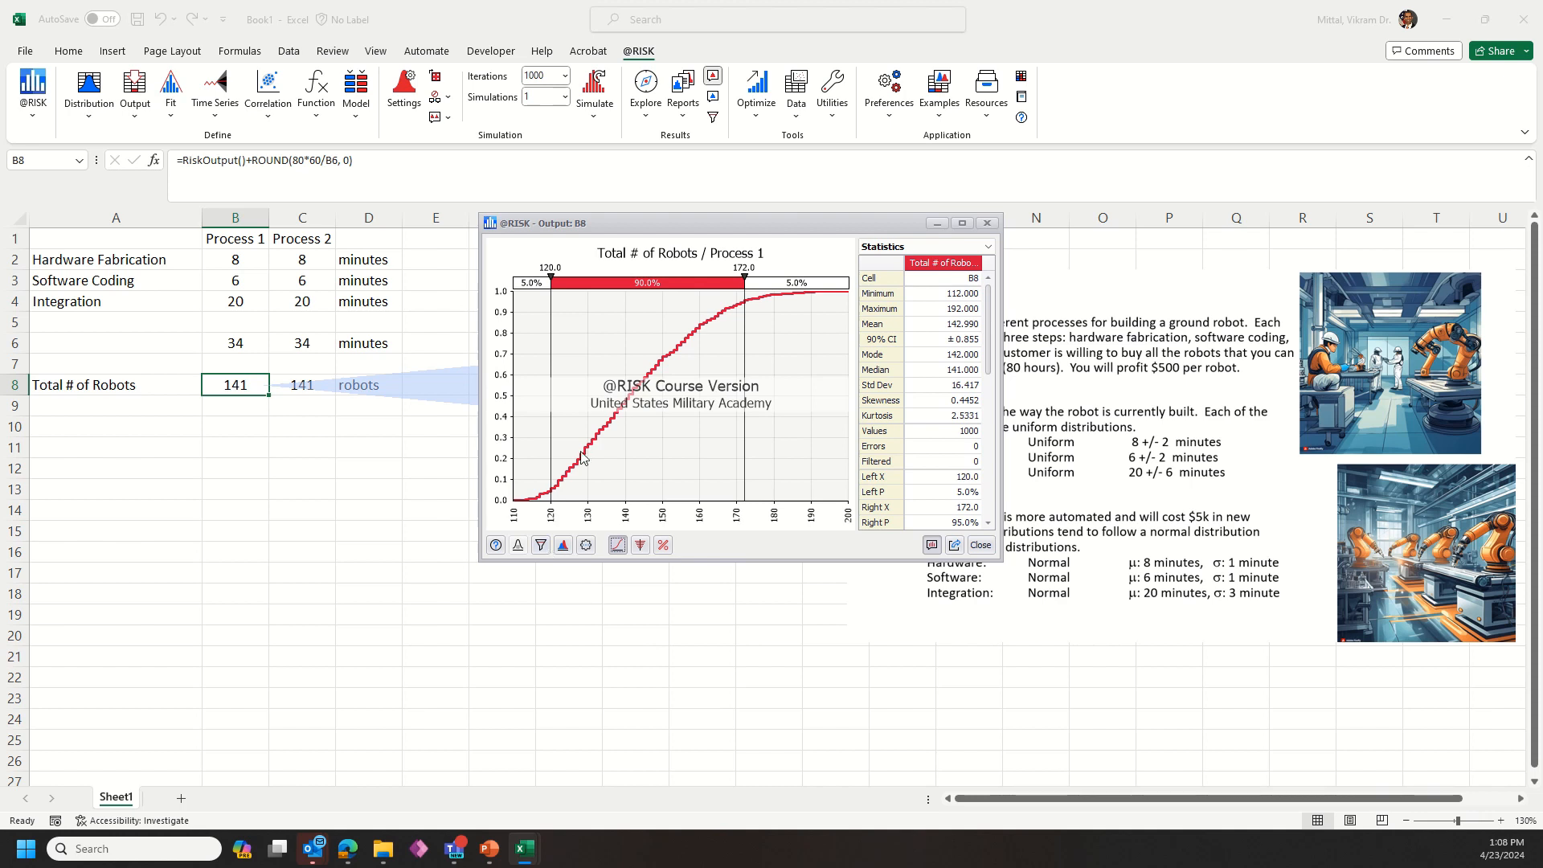
{"action": "left_click", "coordinate": [563, 545]}
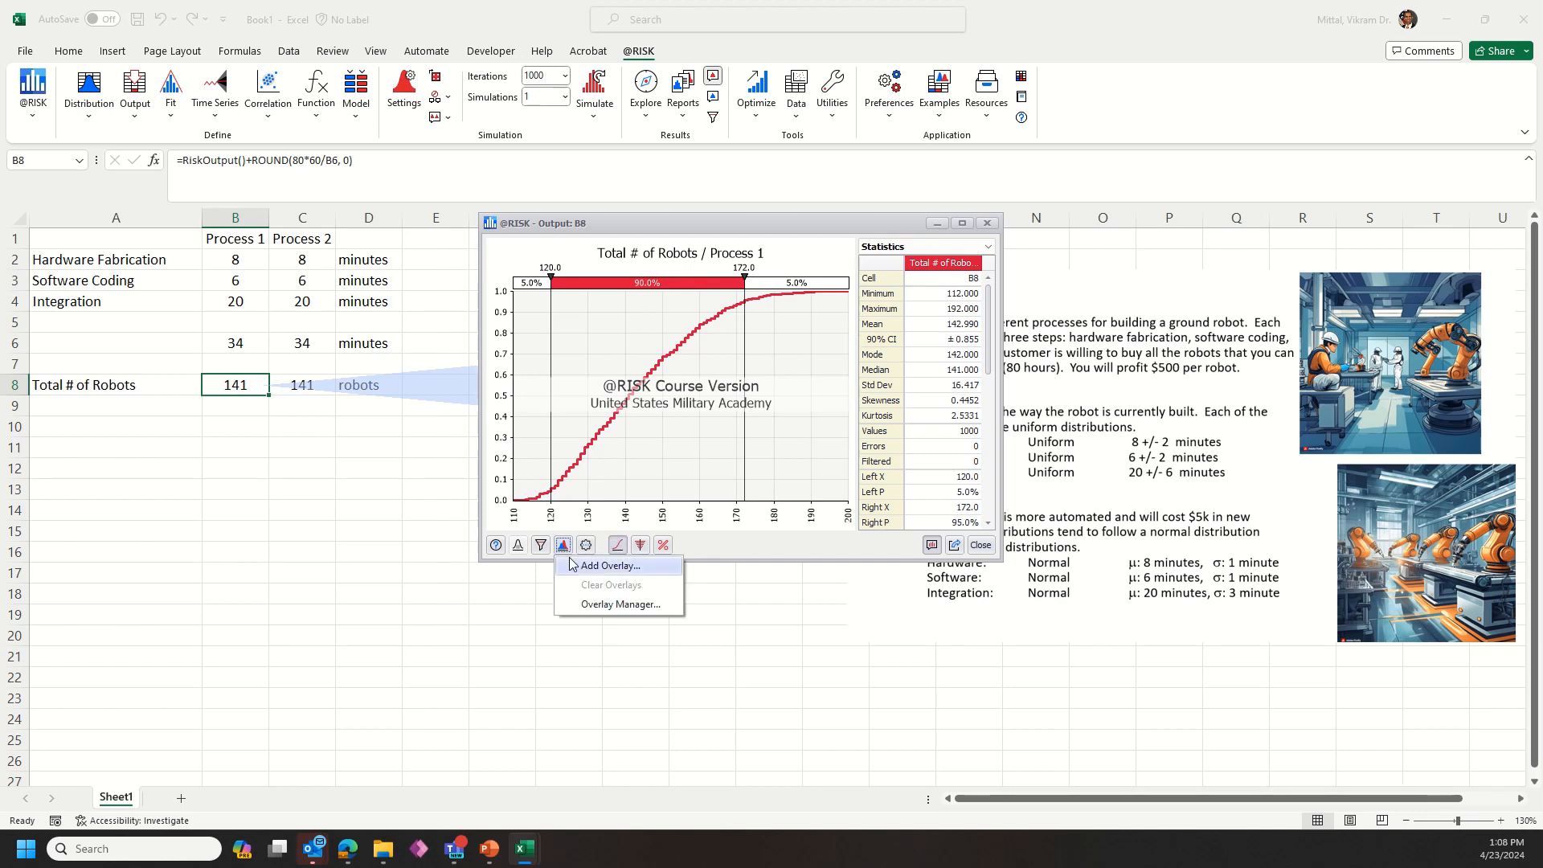
{"action": "left_click", "coordinate": [572, 565]}
{"action": "left_click", "coordinate": [314, 385]}
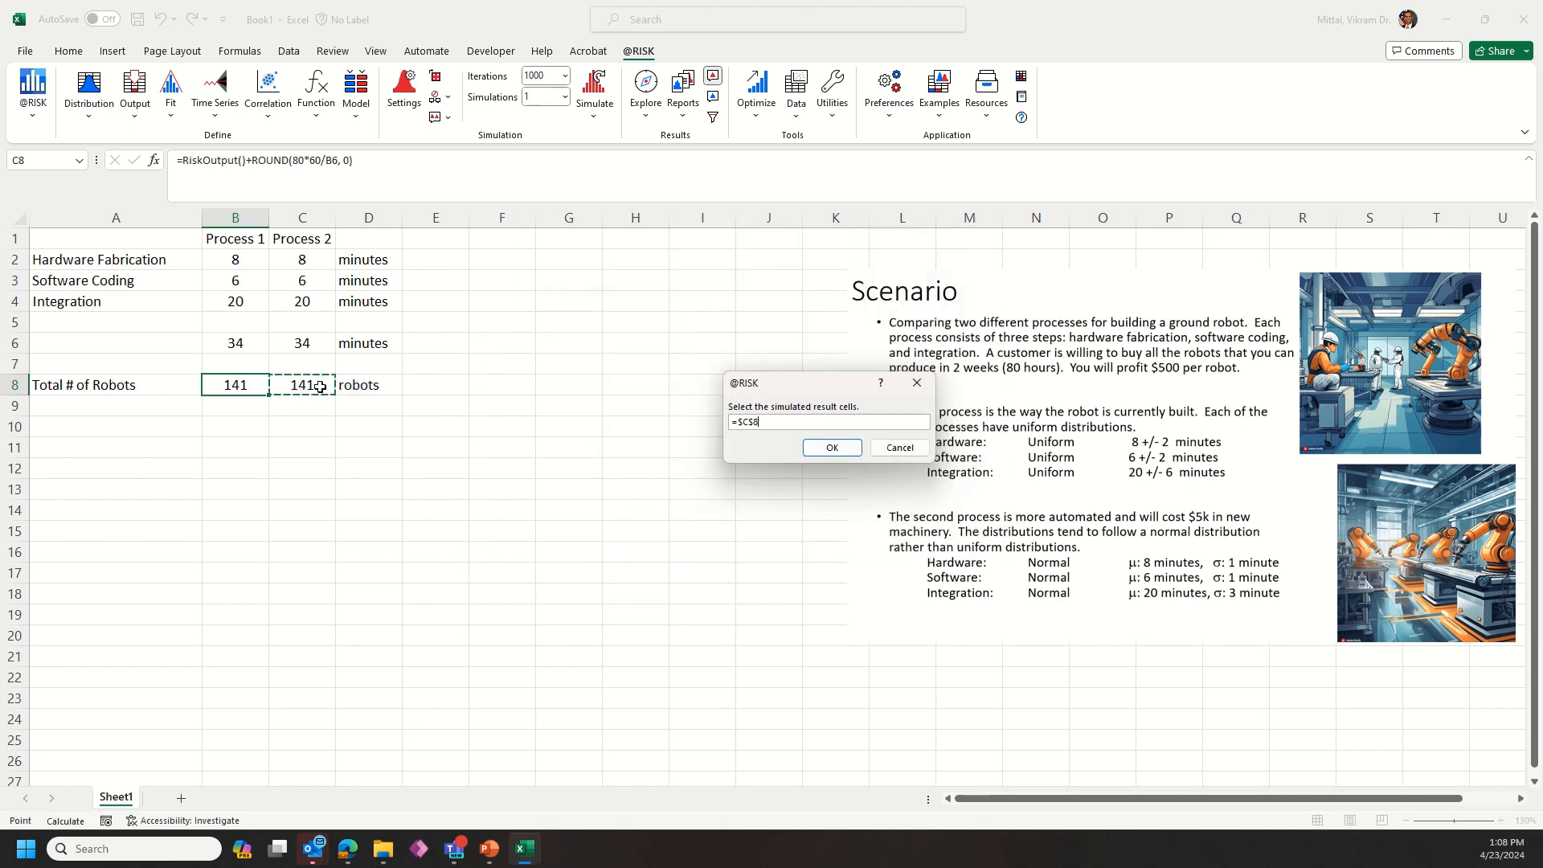
{"action": "left_click", "coordinate": [831, 448]}
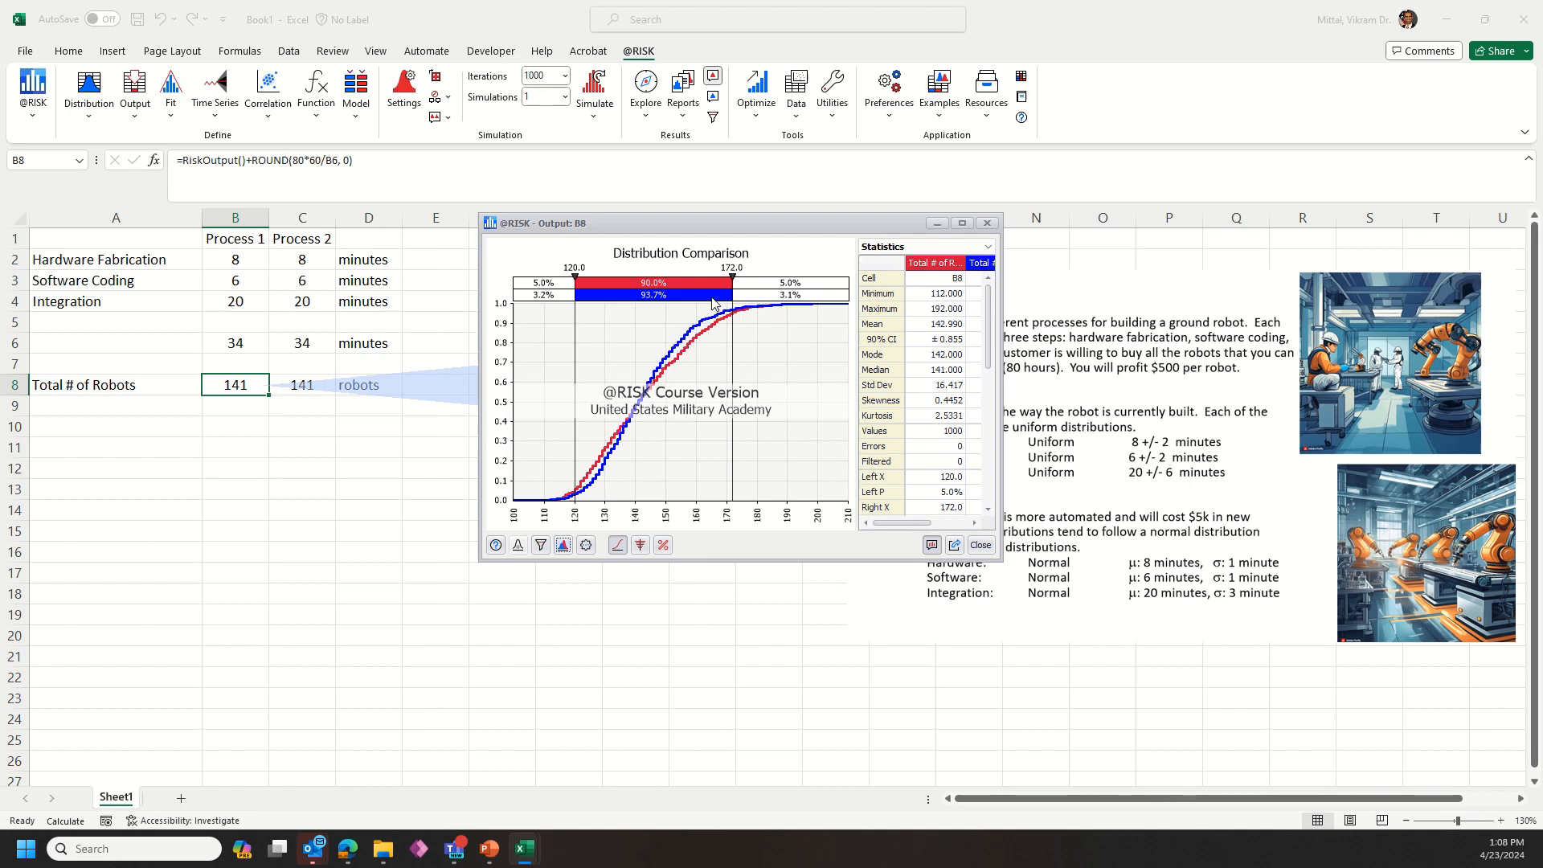
Step: Move the comparison graph's lower delimiter to minus infinity
{"action": "left_click_drag", "start_coordinate": [574, 277], "coordinate": [450, 294]}
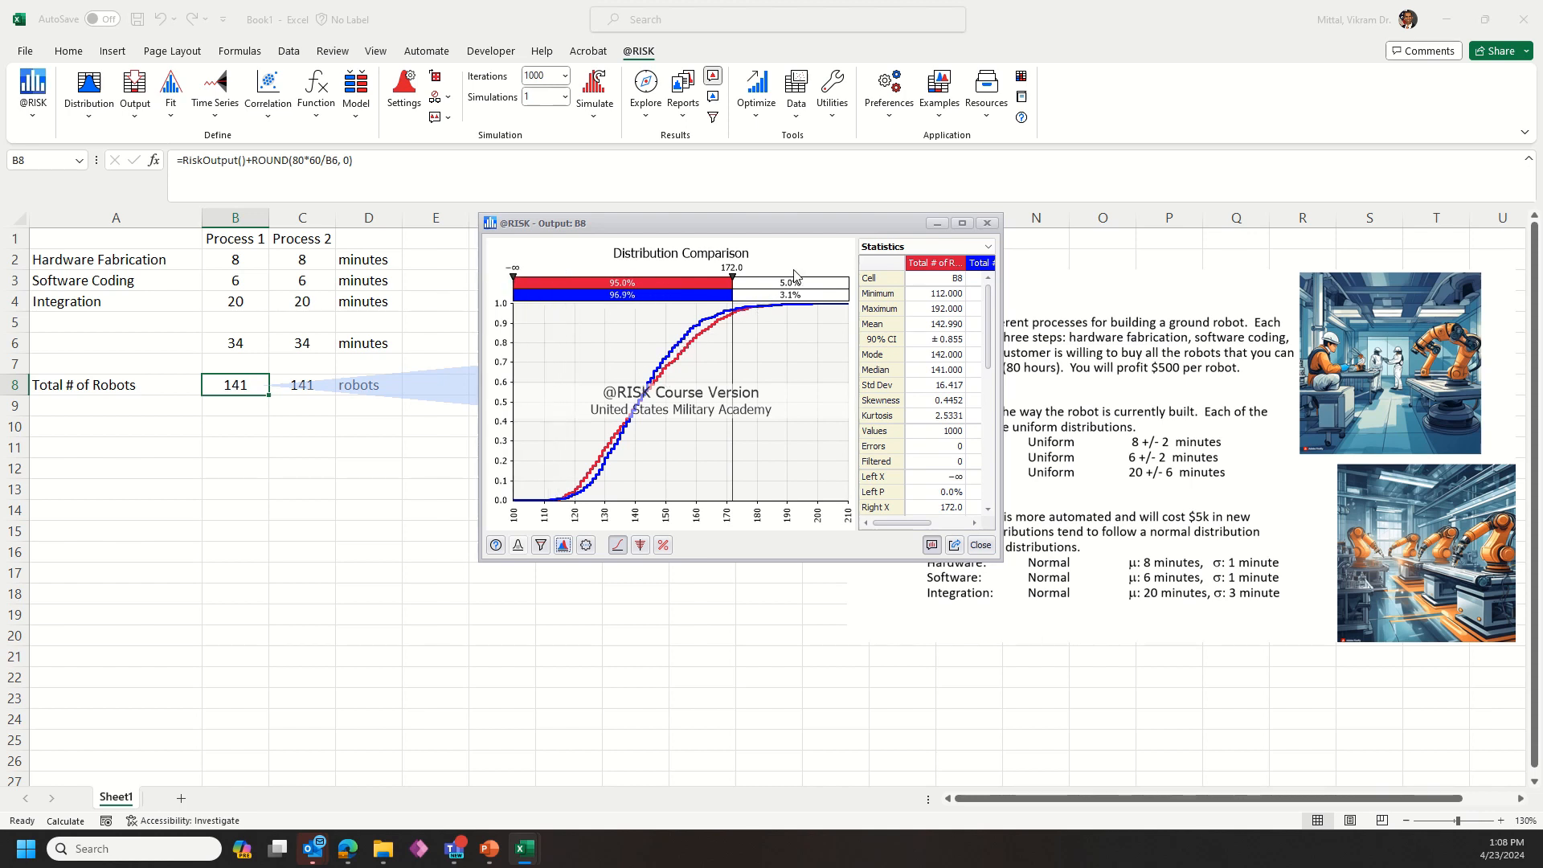
Step: Move the comparison graph's upper delimiter to 141 and close the B8 results window
{"action": "left_click_drag", "start_coordinate": [732, 278], "coordinate": [639, 291]}
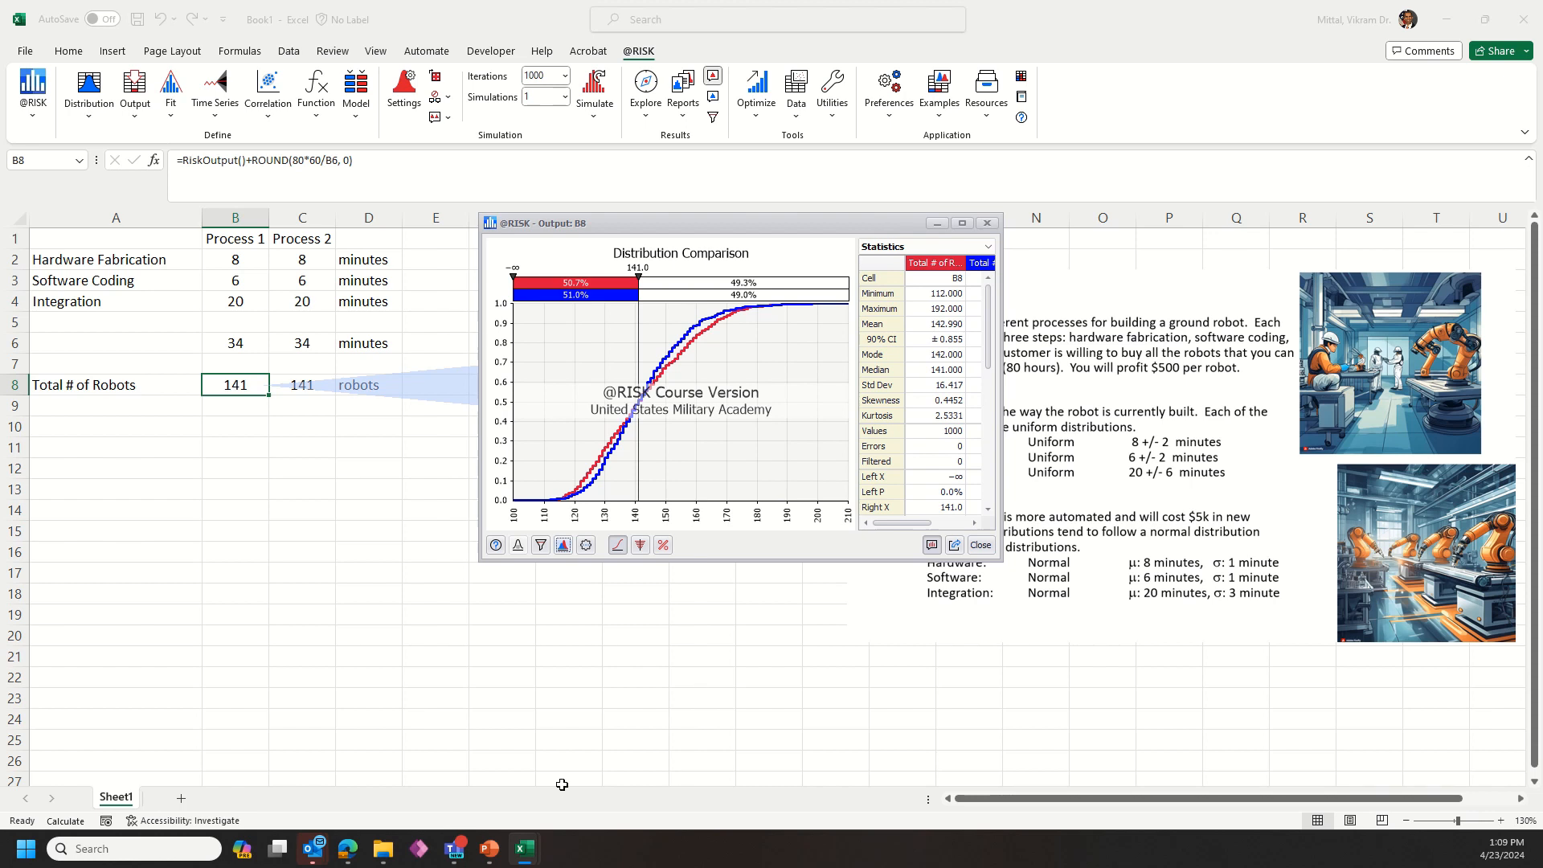
{"action": "mouse_move", "coordinate": [524, 848]}
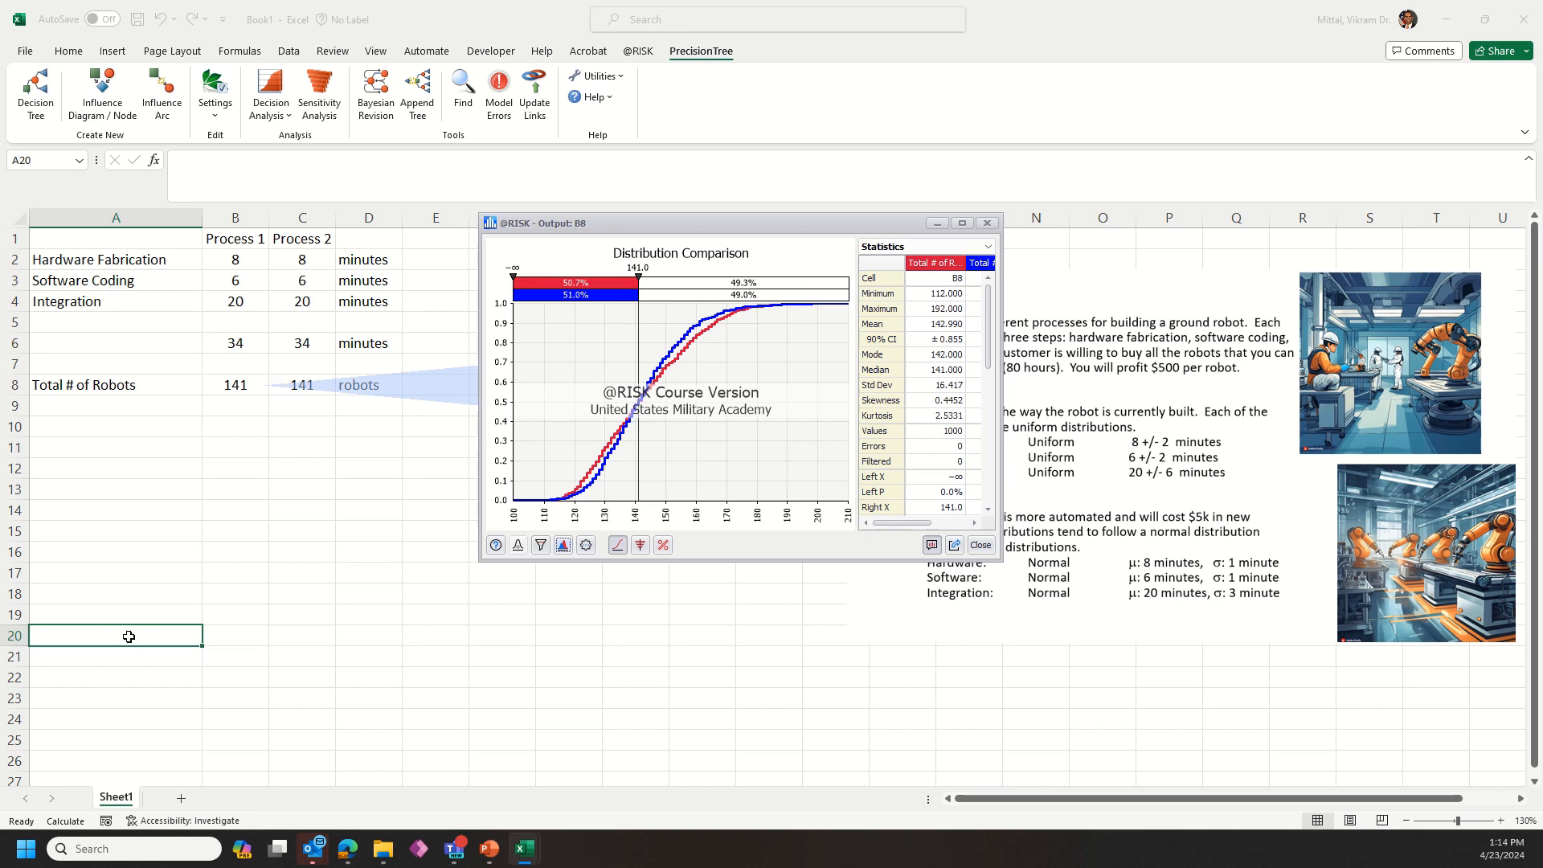
{"action": "left_click", "coordinate": [987, 224]}
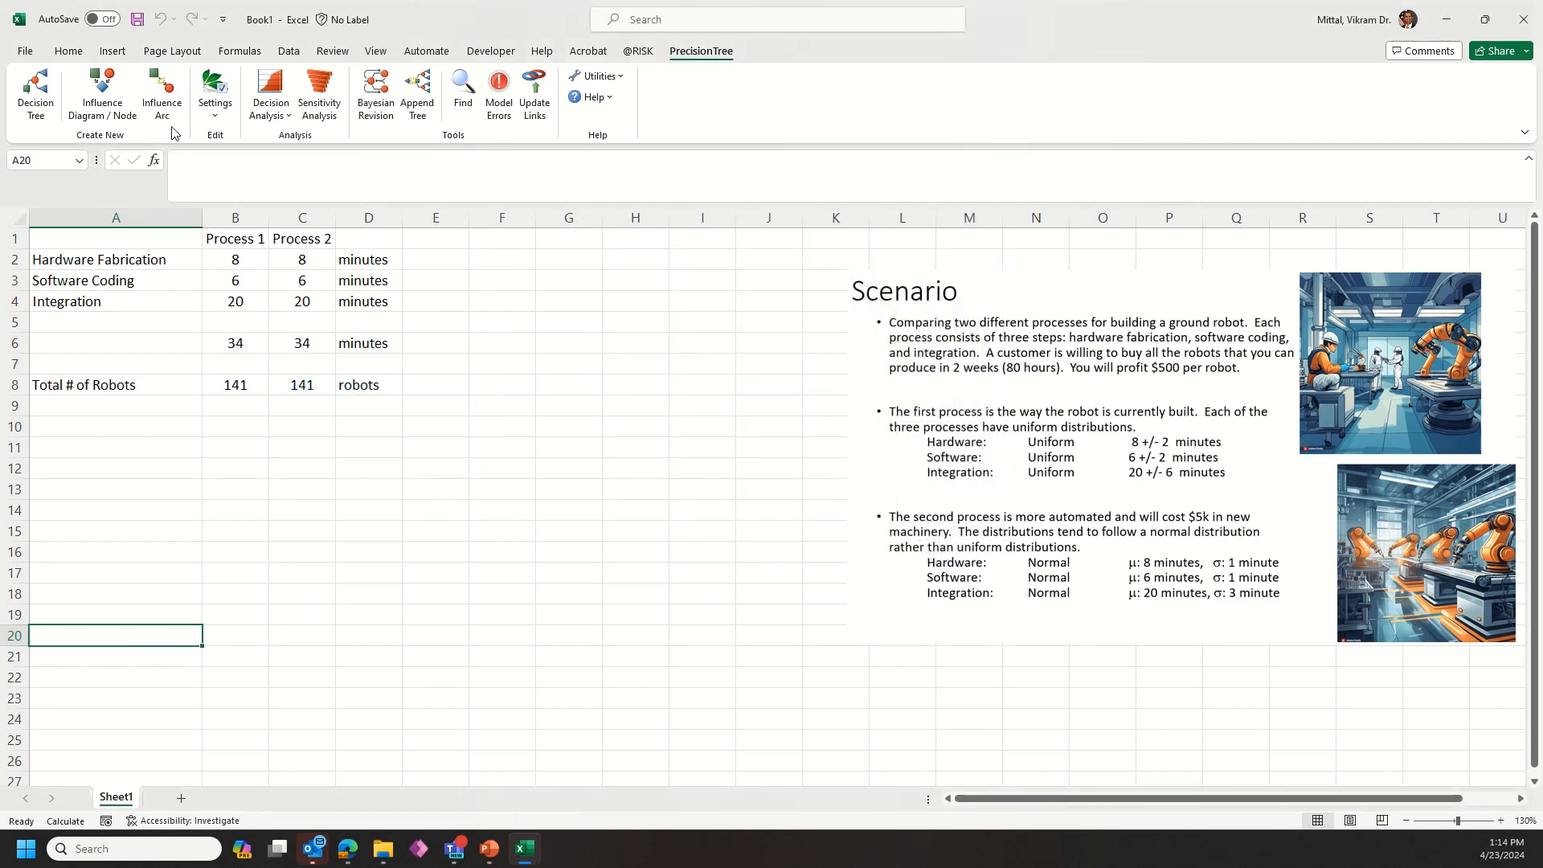
Step: Create a PrecisionTree decision tree starting in cell A20 and name it Buy Automation
{"action": "left_click", "coordinate": [39, 101]}
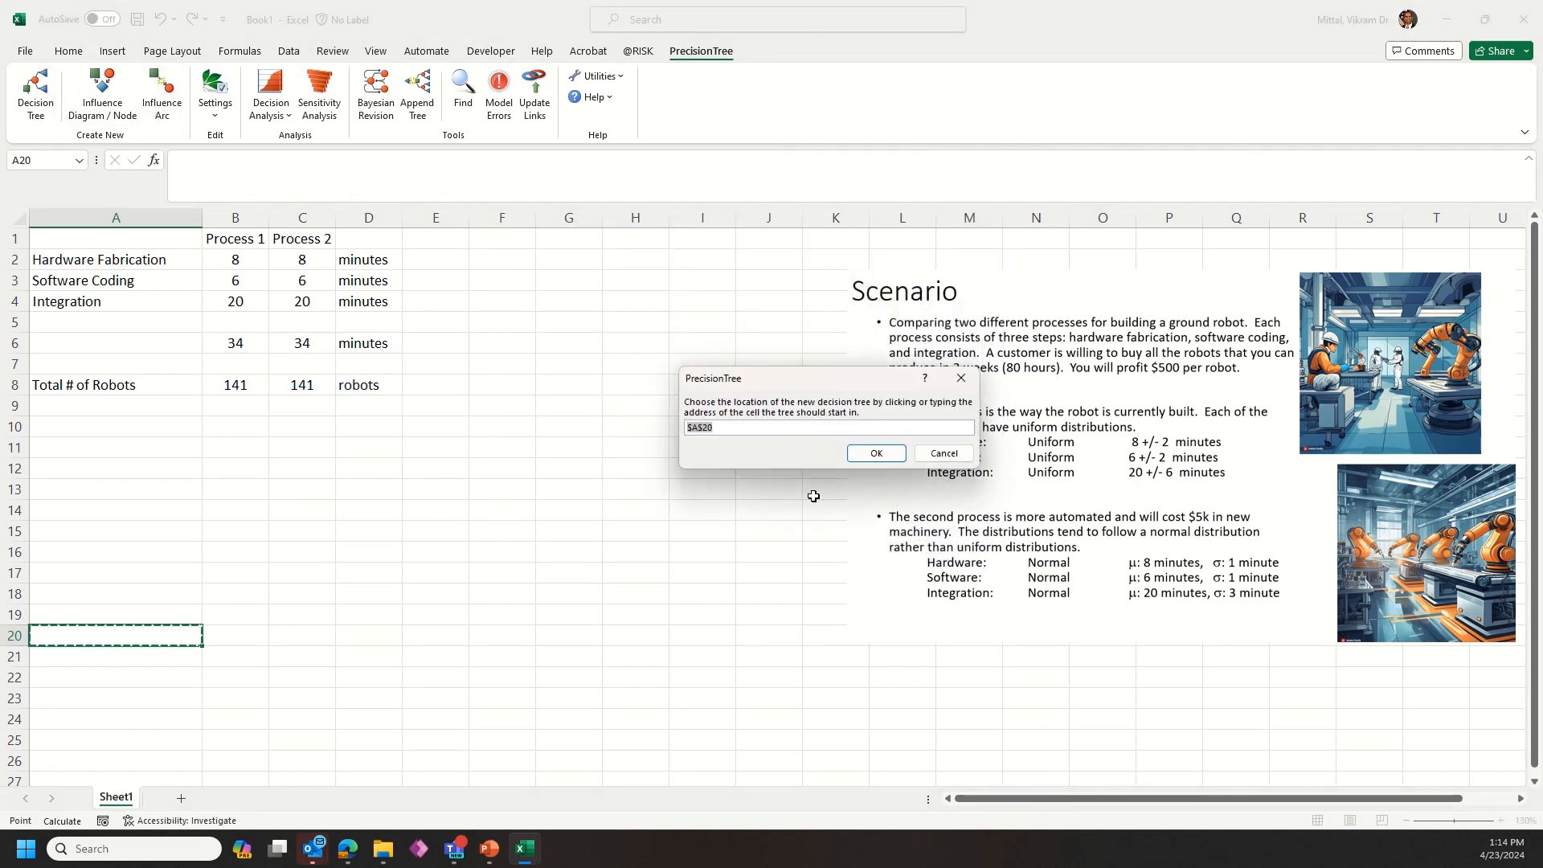
{"action": "left_click", "coordinate": [878, 458]}
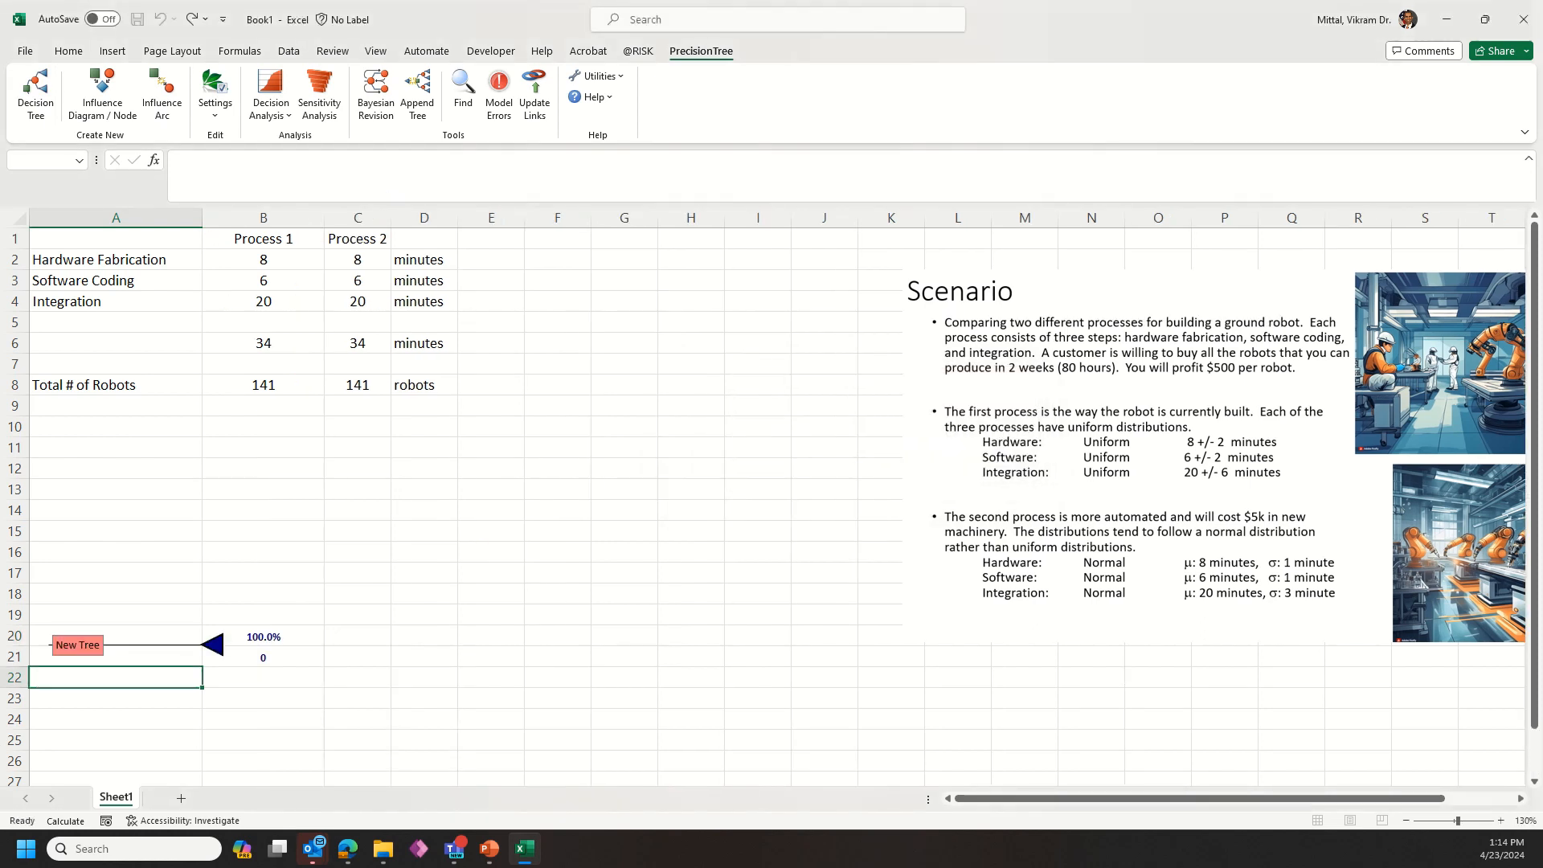
{"action": "key", "text": "Tab"}
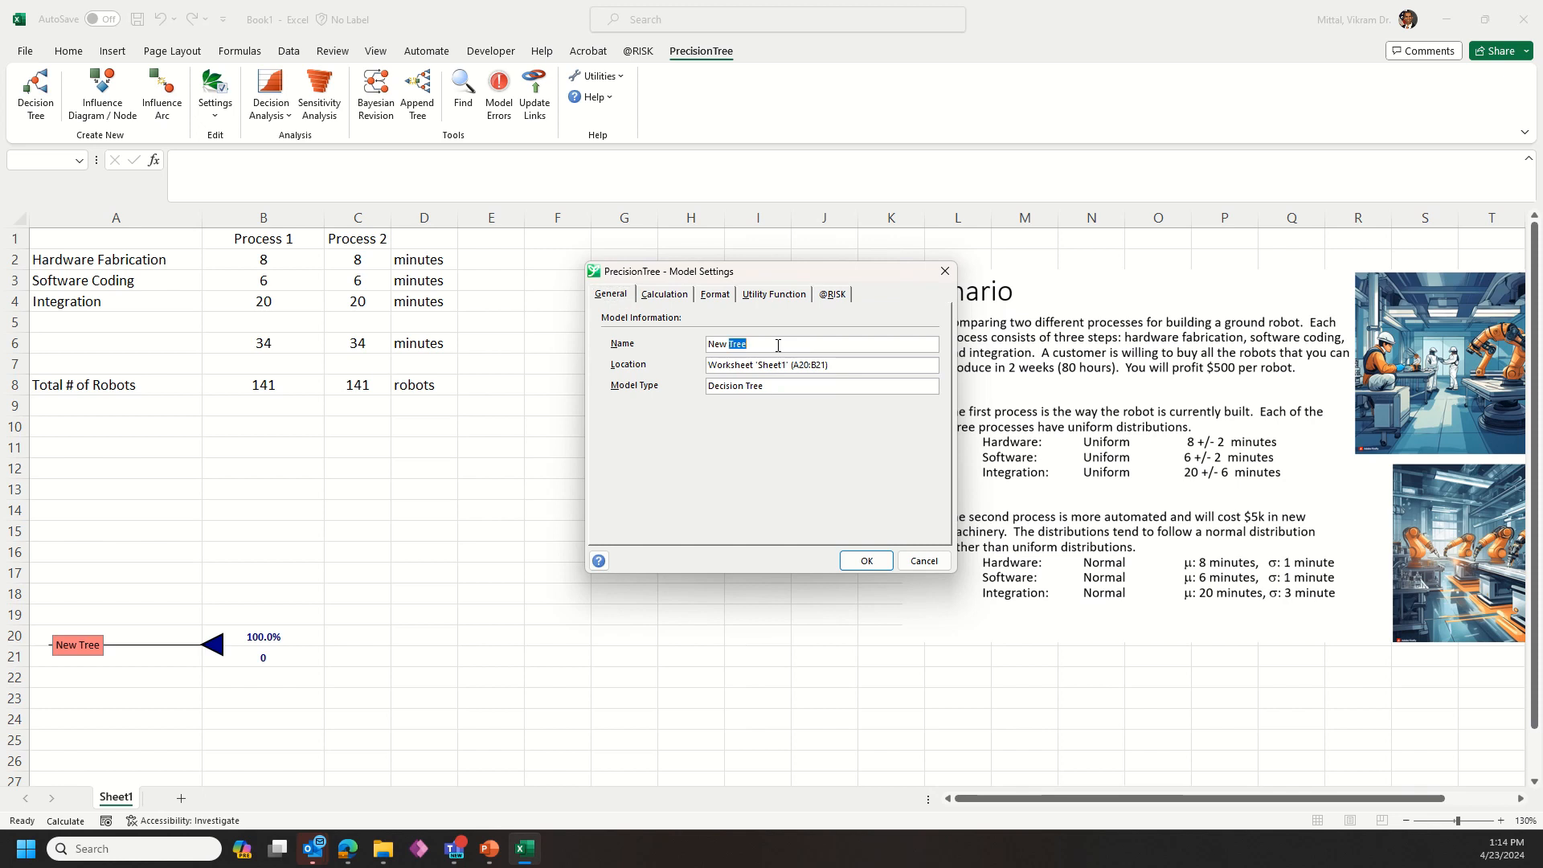
{"action": "type", "text": "Buy Automation"}
{"action": "left_click", "coordinate": [866, 560]}
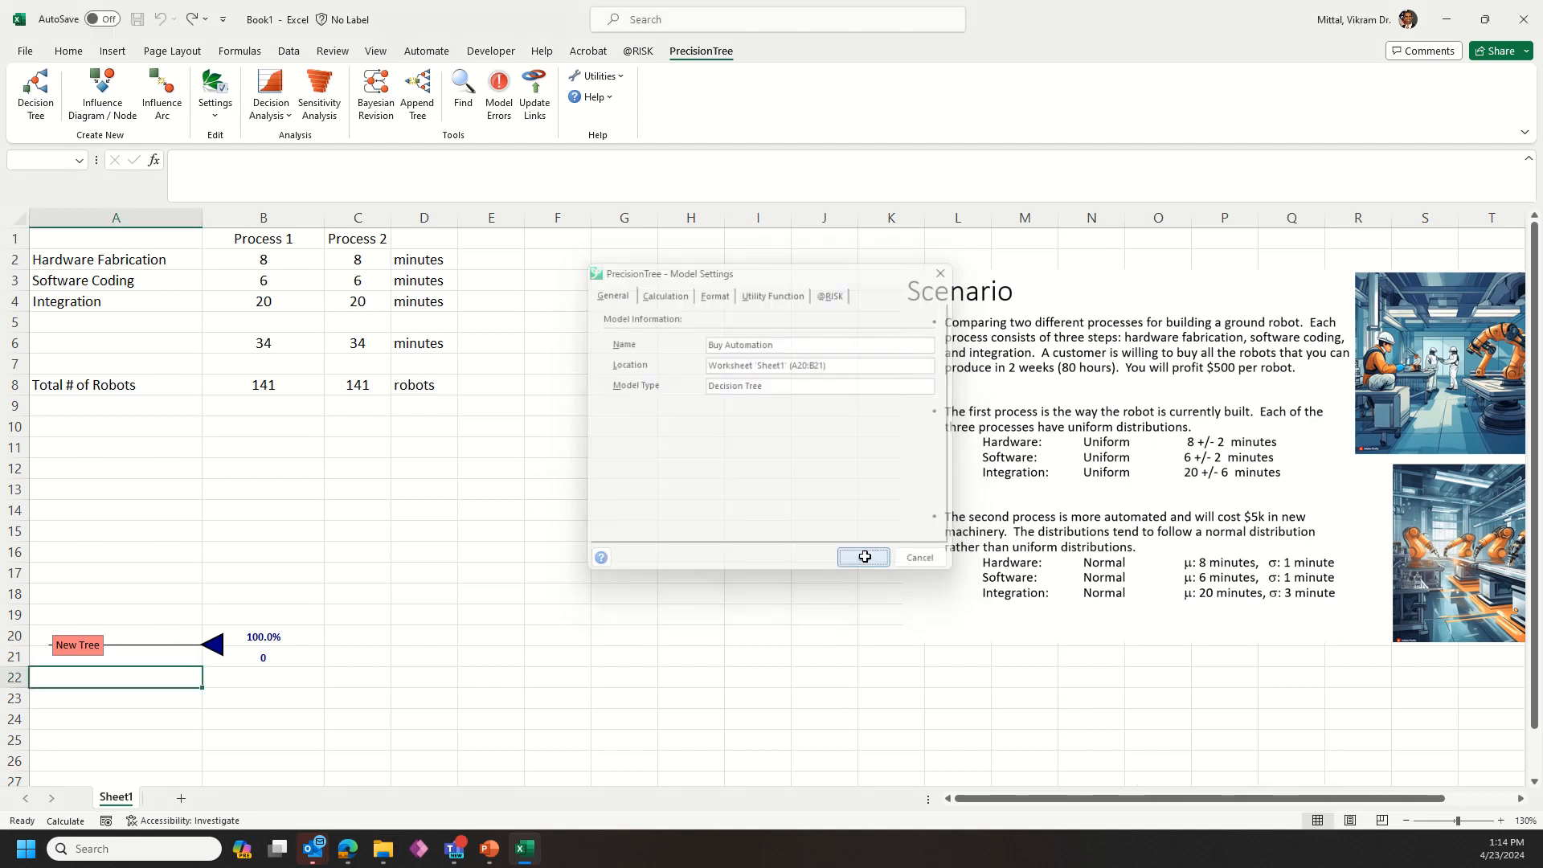
Step: Turn the Buy Automation end node into a decision node with branches Status Quo and Automate, giving Automate a value of -5000
{"action": "left_click", "coordinate": [214, 644]}
{"action": "left_click", "coordinate": [783, 389]}
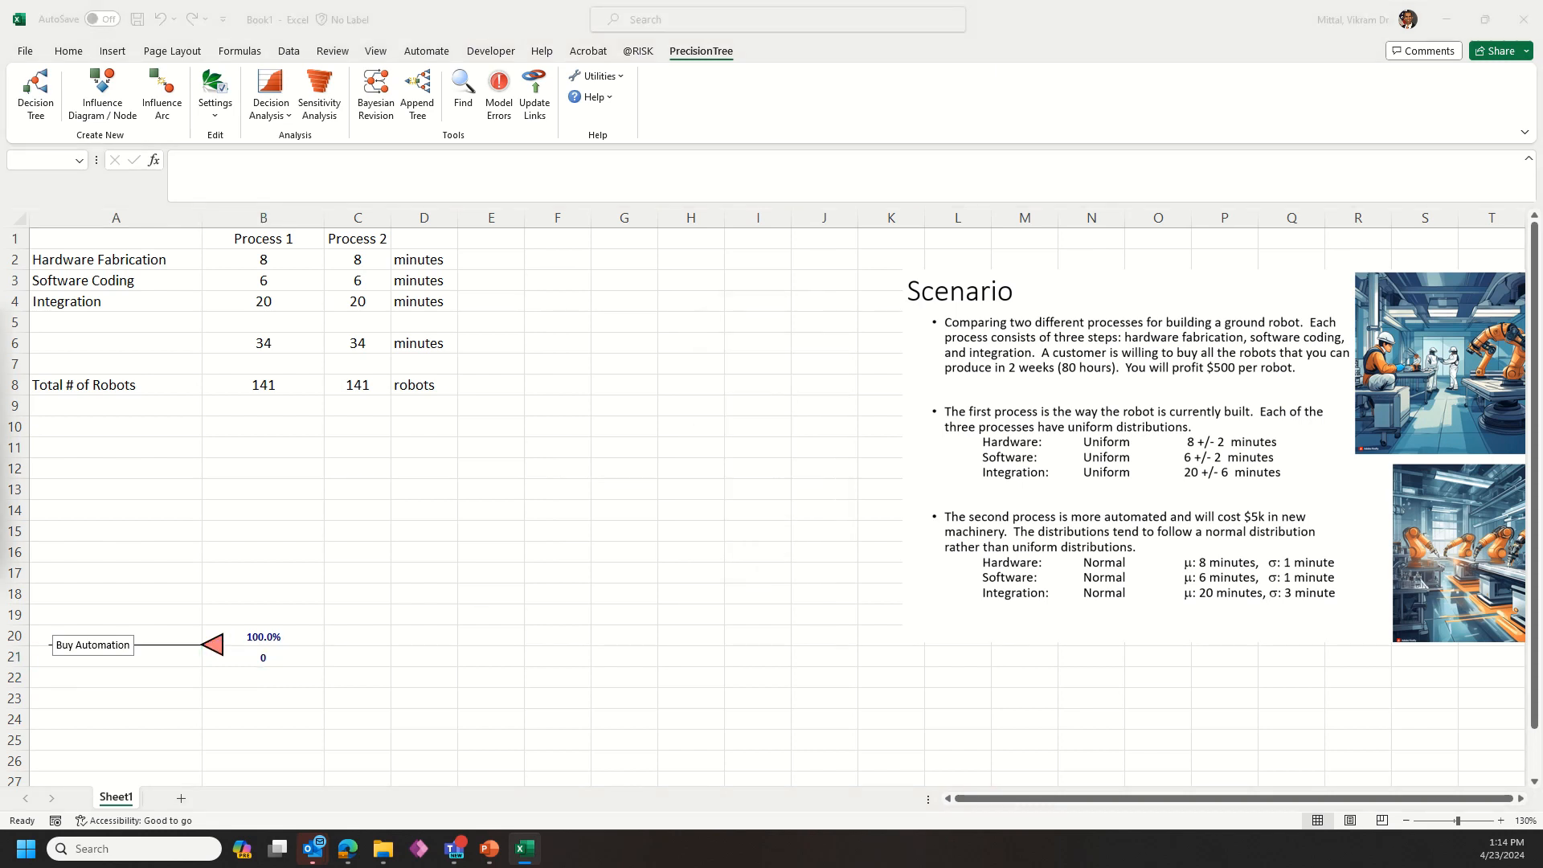
{"action": "left_click", "coordinate": [610, 469]}
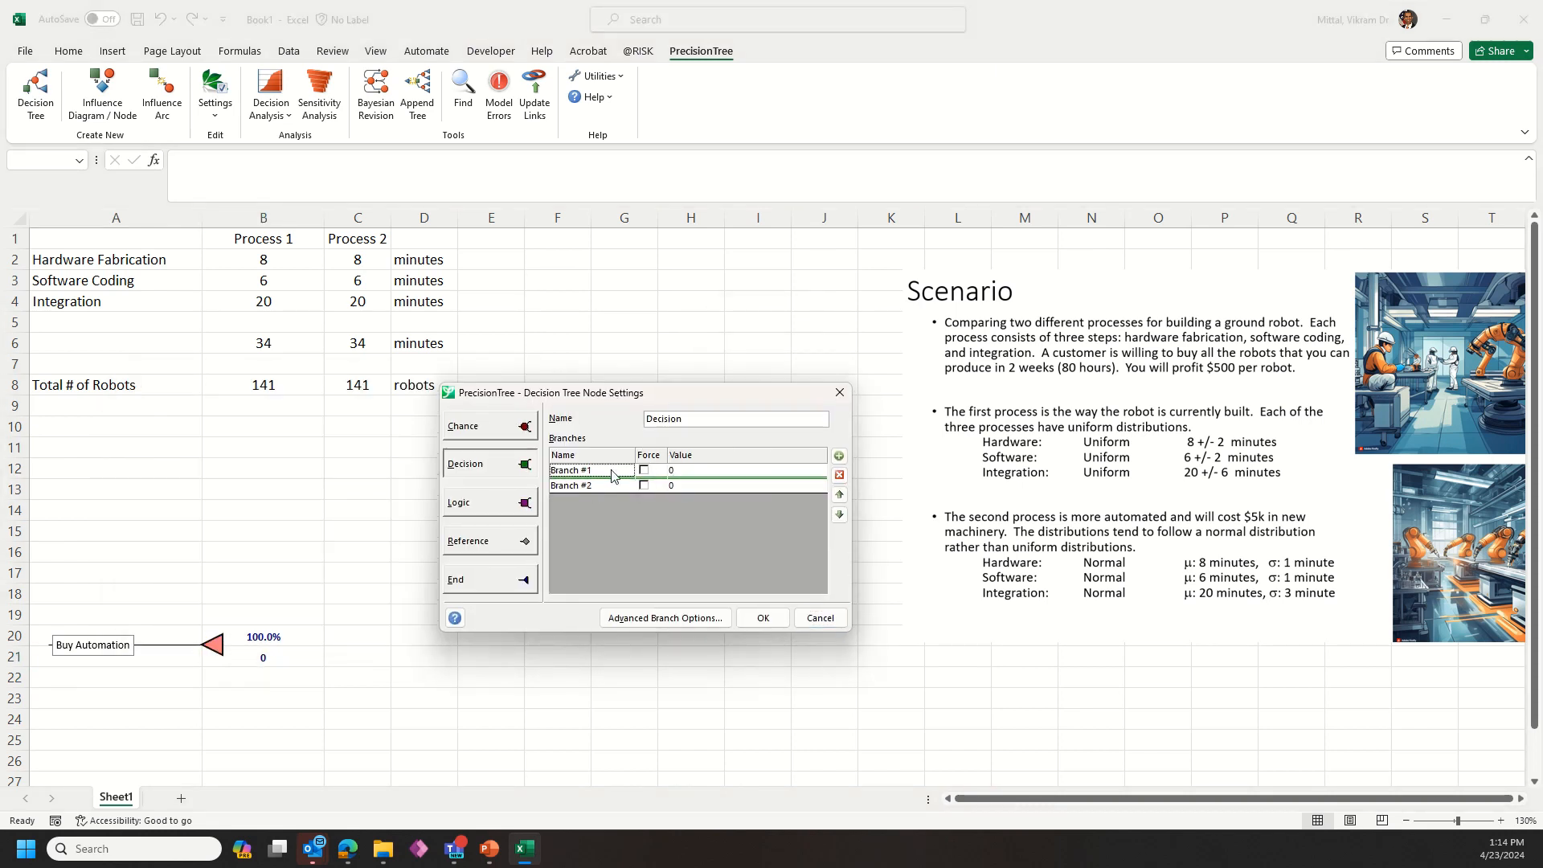
{"action": "type", "text": "Status Quo"}
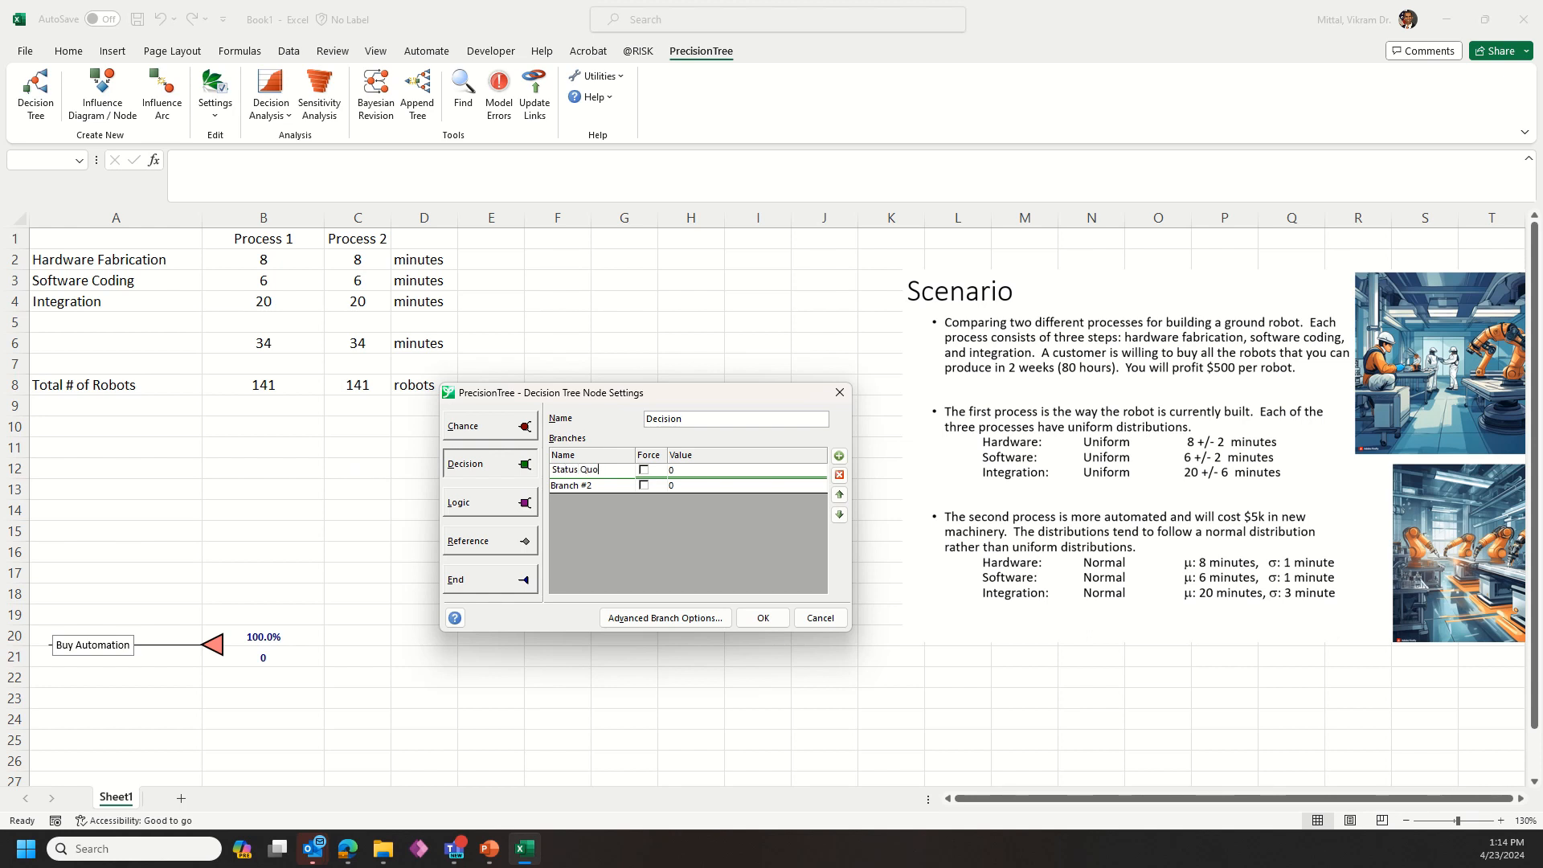
{"action": "key", "text": "Down"}
{"action": "type", "text": "Automate"}
{"action": "key", "text": "Tab"}
{"action": "type", "text": "-"}
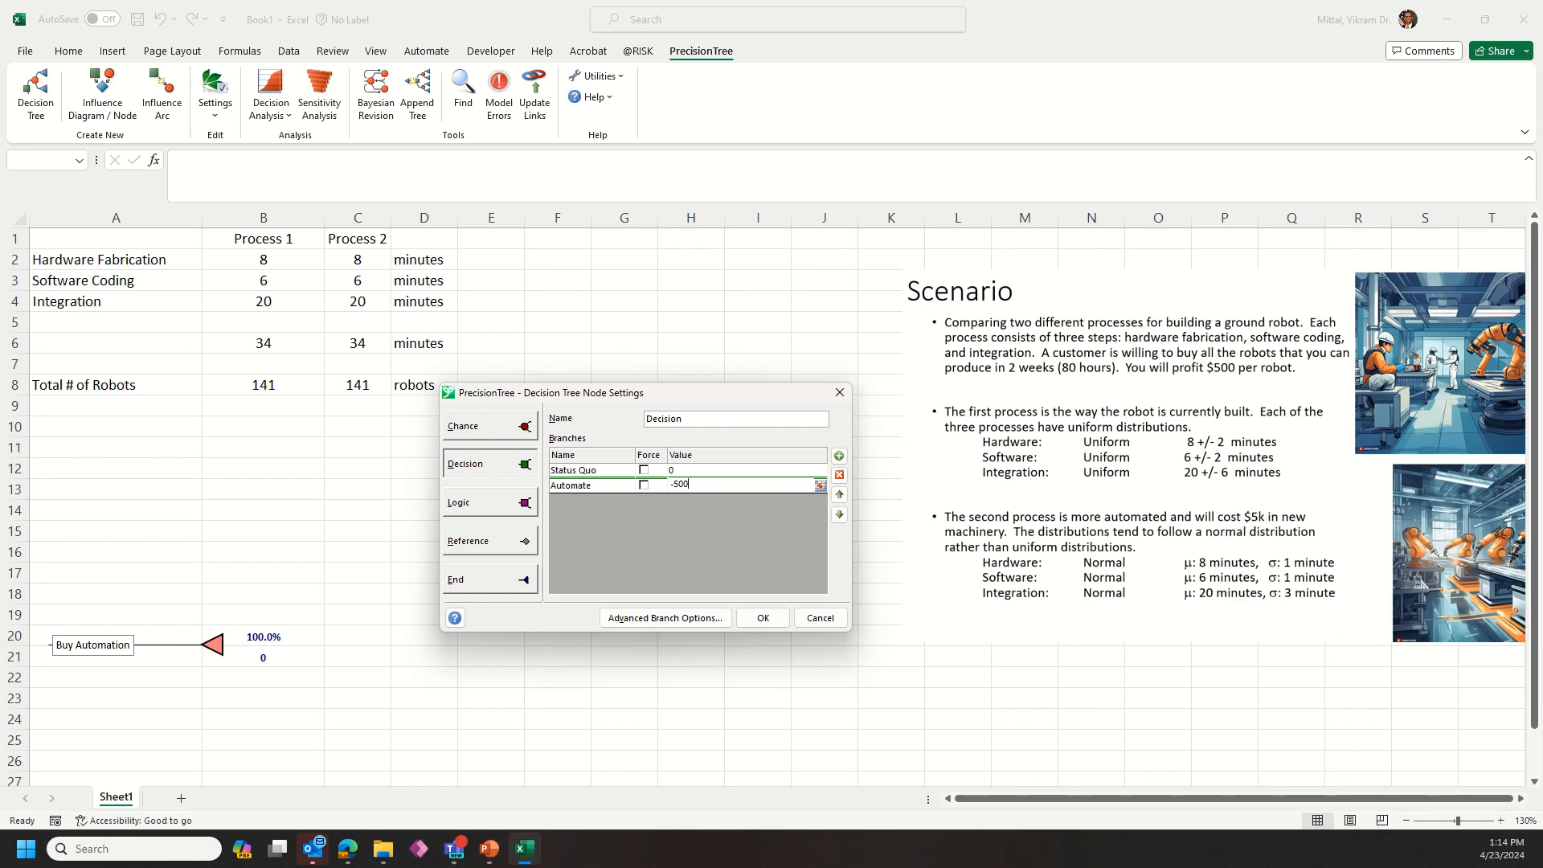
{"action": "left_click", "coordinate": [763, 617]}
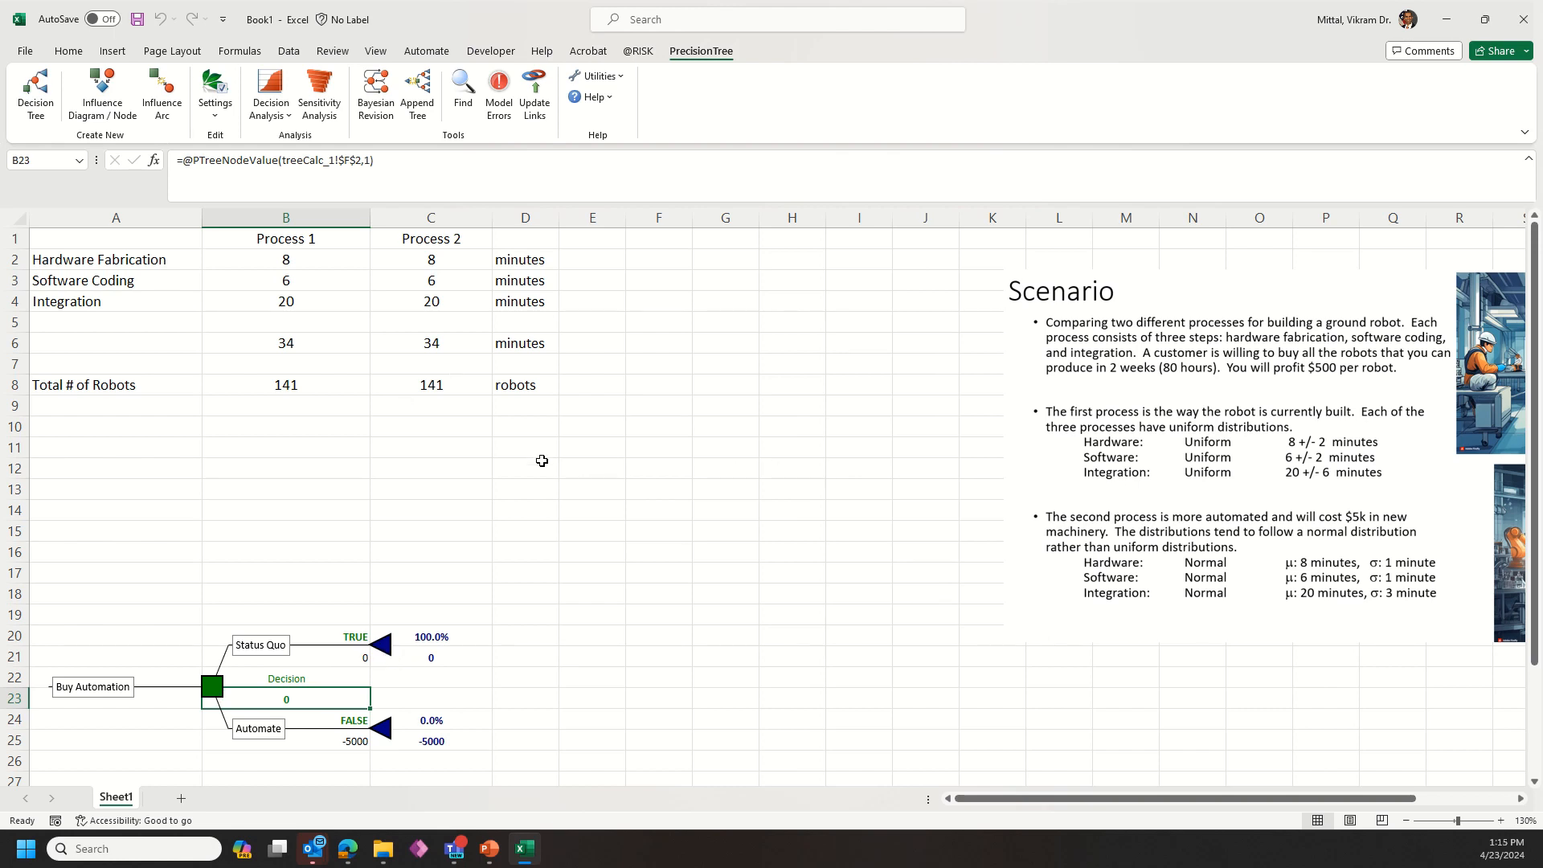
Step: Change the Status Quo end node to a chance node and add a third branch
{"action": "right_click", "coordinate": [386, 650]}
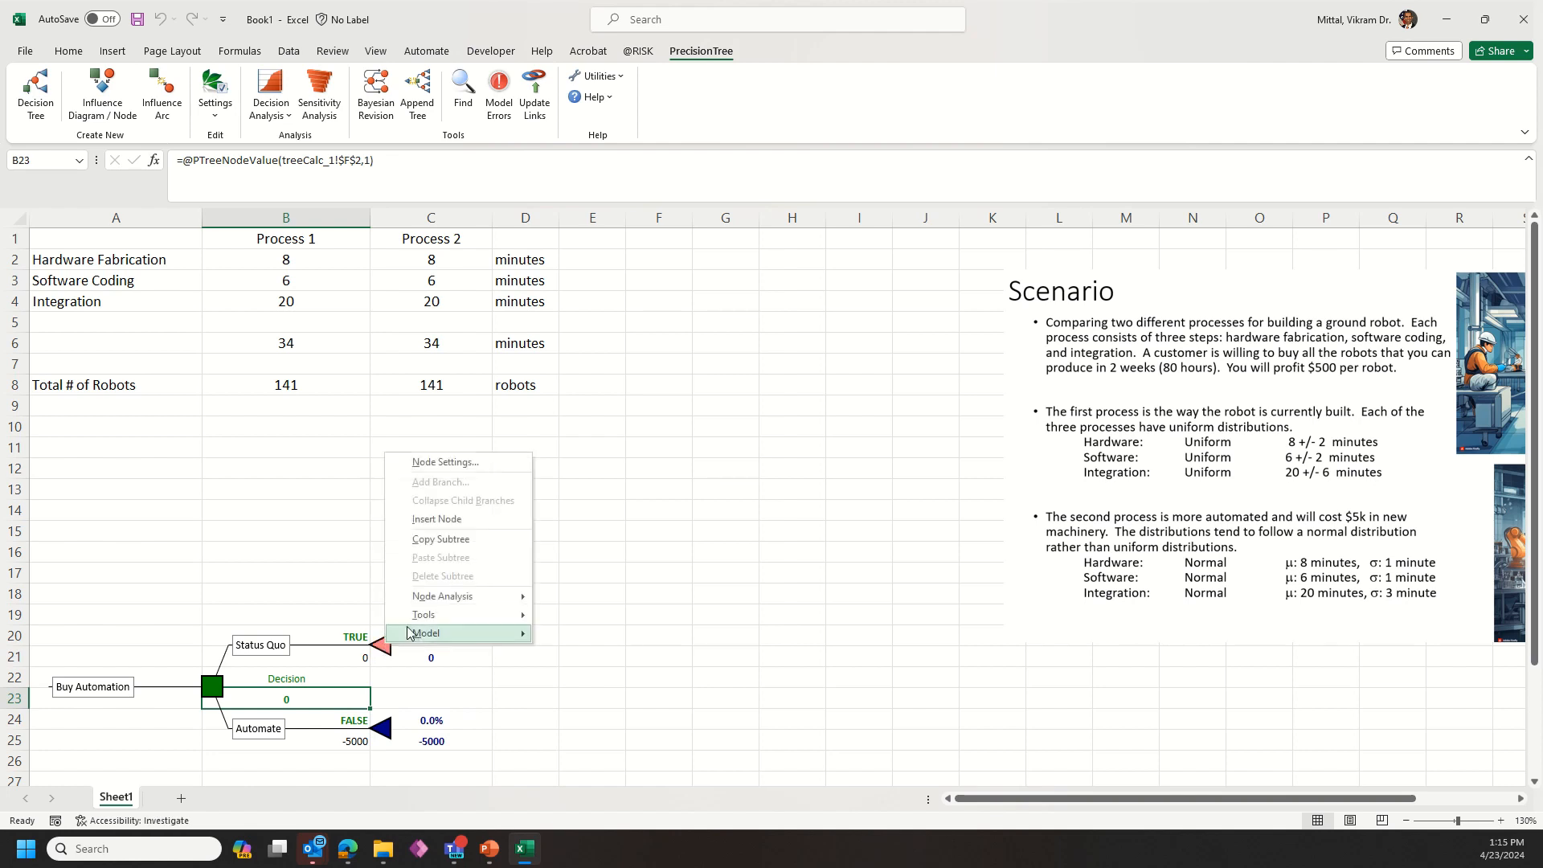
{"action": "key", "text": "Escape"}
{"action": "left_click", "coordinate": [390, 647]}
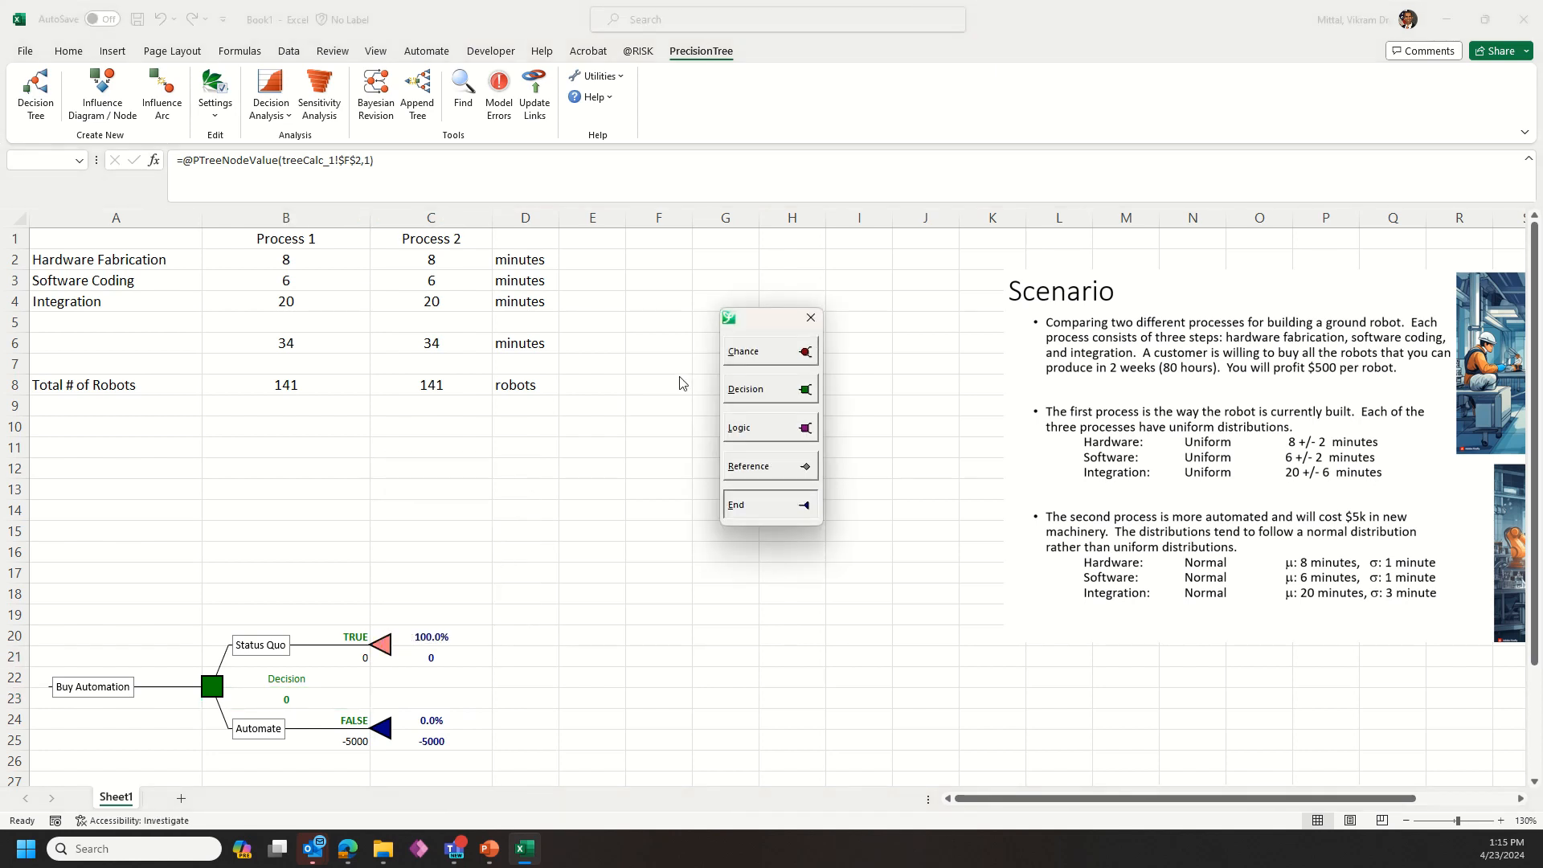
{"action": "left_click", "coordinate": [757, 353]}
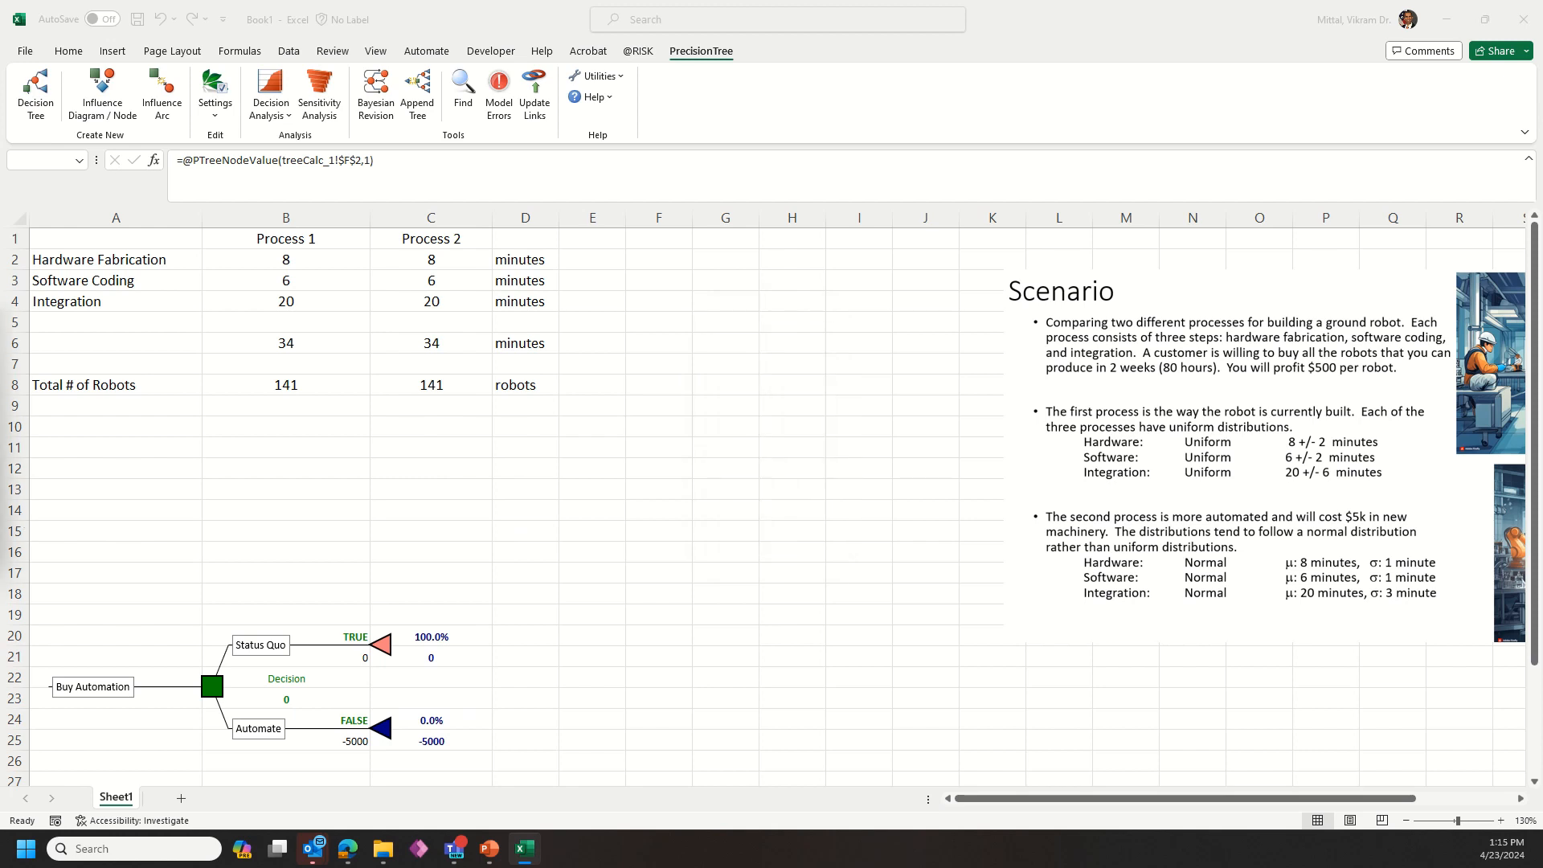
{"action": "left_click_drag", "start_coordinate": [0, 311], "coordinate": [708, 306]}
{"action": "left_click", "coordinate": [837, 368]}
{"action": "left_click", "coordinate": [572, 394]}
{"action": "left_click", "coordinate": [588, 384]}
{"action": "left_click", "coordinate": [604, 384]}
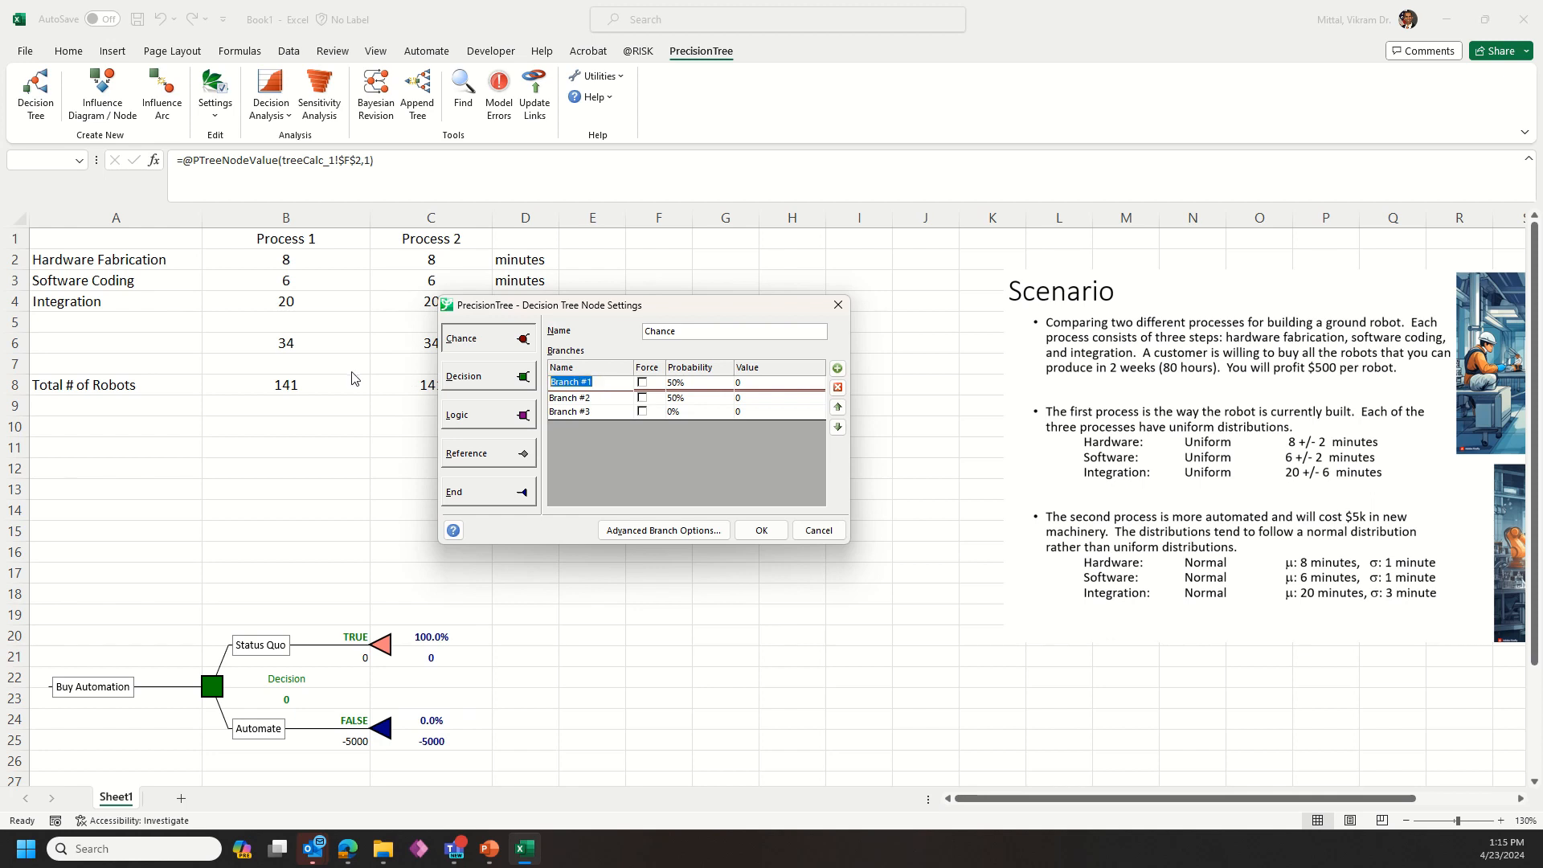
Step: Name the three chance branches 10th Percentile, 50th Percentile and 90th Percentile
{"action": "type", "text": "10th Percentile"}
{"action": "key", "text": "Down"}
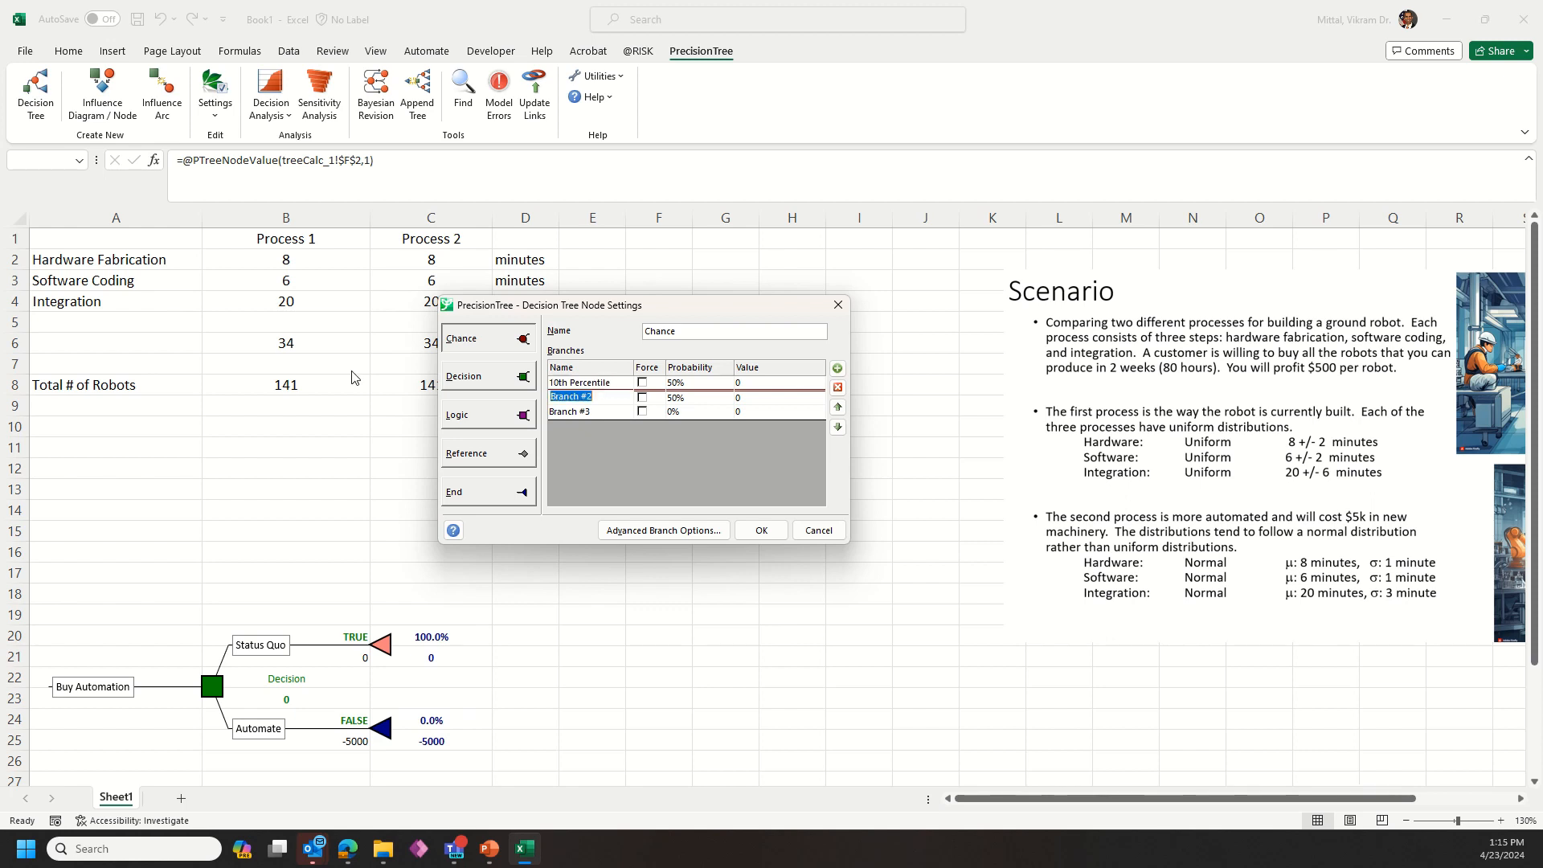
{"action": "type", "text": "50th Percentile"}
{"action": "key", "text": "Down"}
{"action": "type", "text": "90"}
Step: Set the branch probabilities to 16.7%, 66.6% and 16.7% and apply the chance node settings
{"action": "left_click", "coordinate": [675, 384]}
{"action": "type", "text": "16.7"}
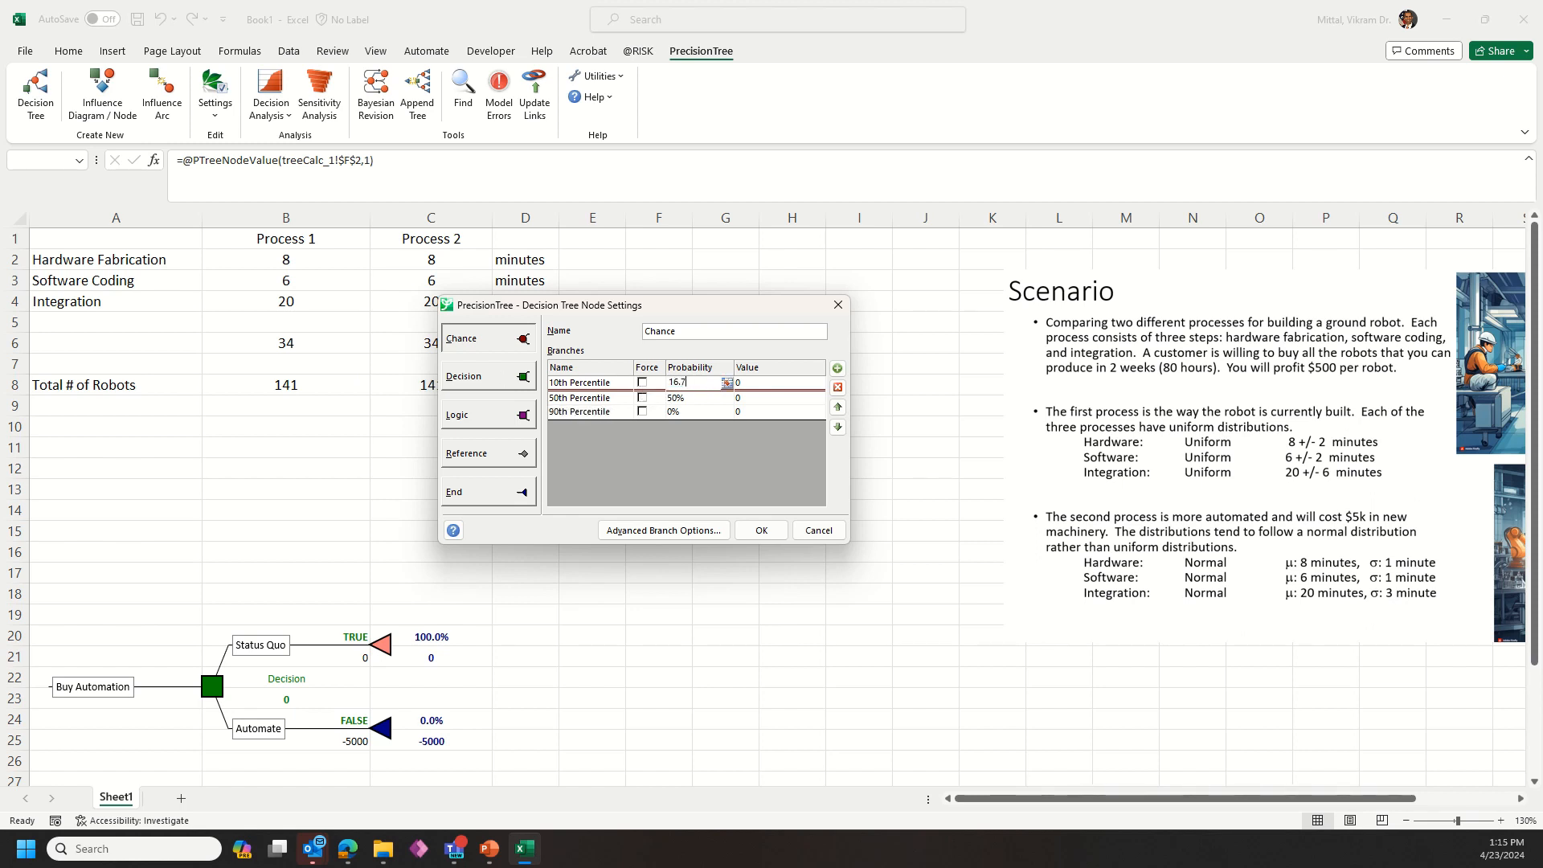
{"action": "key", "text": "Return"}
{"action": "type", "text": "66.6"}
{"action": "key", "text": "Return"}
{"action": "type", "text": "1"}
{"action": "left_click", "coordinate": [761, 532]}
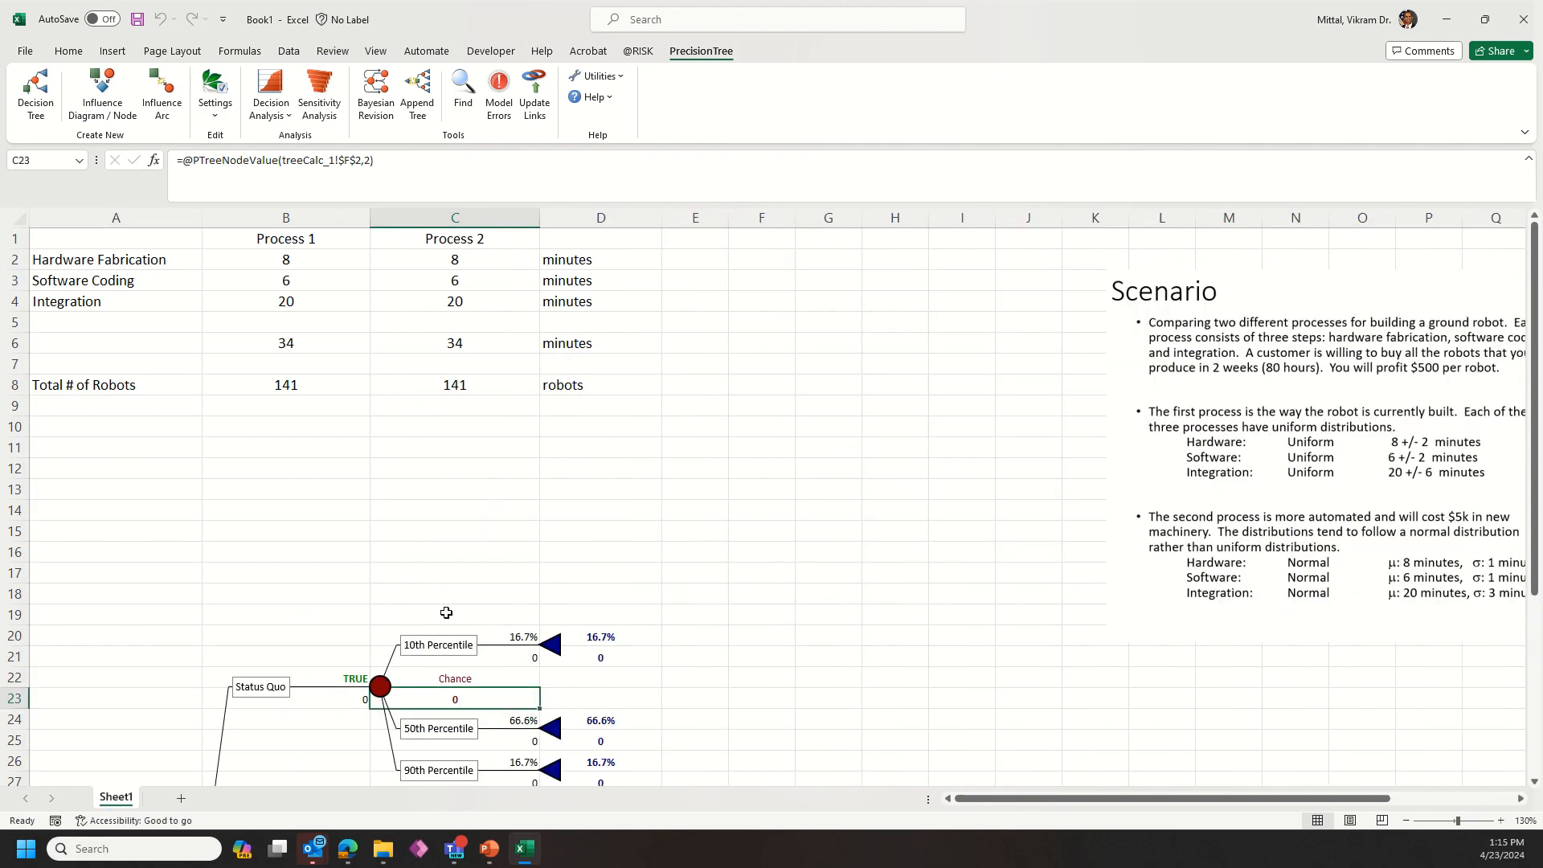
Step: Copy the Status Quo chance subtree and paste it onto the Automate end node, accepting the replacement
{"action": "scroll", "coordinate": [451, 619], "scroll_direction": "down", "scroll_amount": 2}
{"action": "right_click", "coordinate": [379, 441]}
{"action": "left_click", "coordinate": [422, 531]}
{"action": "right_click", "coordinate": [384, 608]}
{"action": "left_click", "coordinate": [479, 710]}
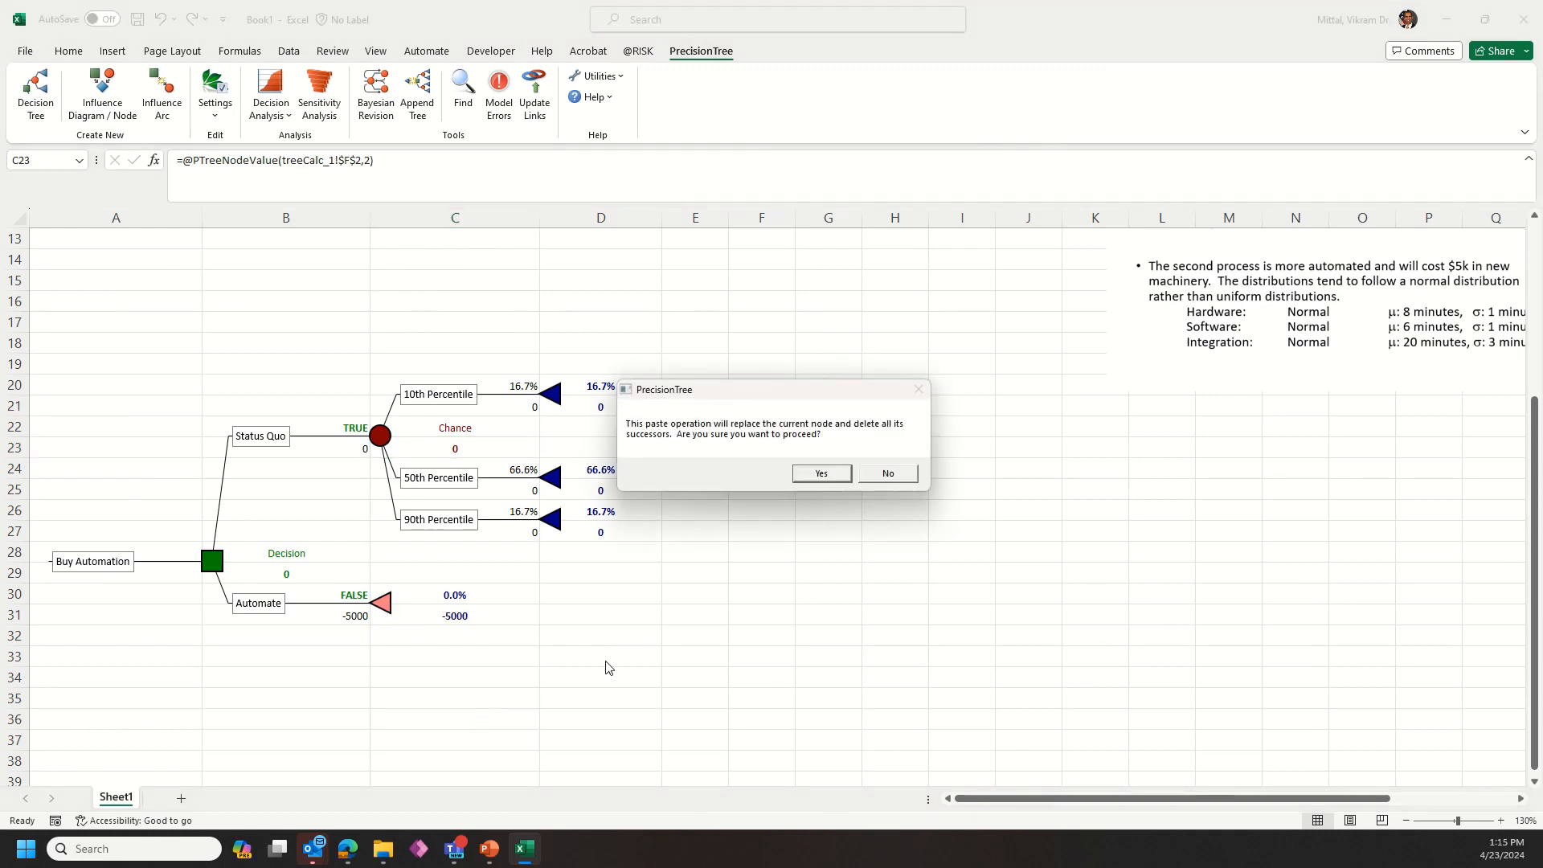
{"action": "left_click", "coordinate": [796, 475]}
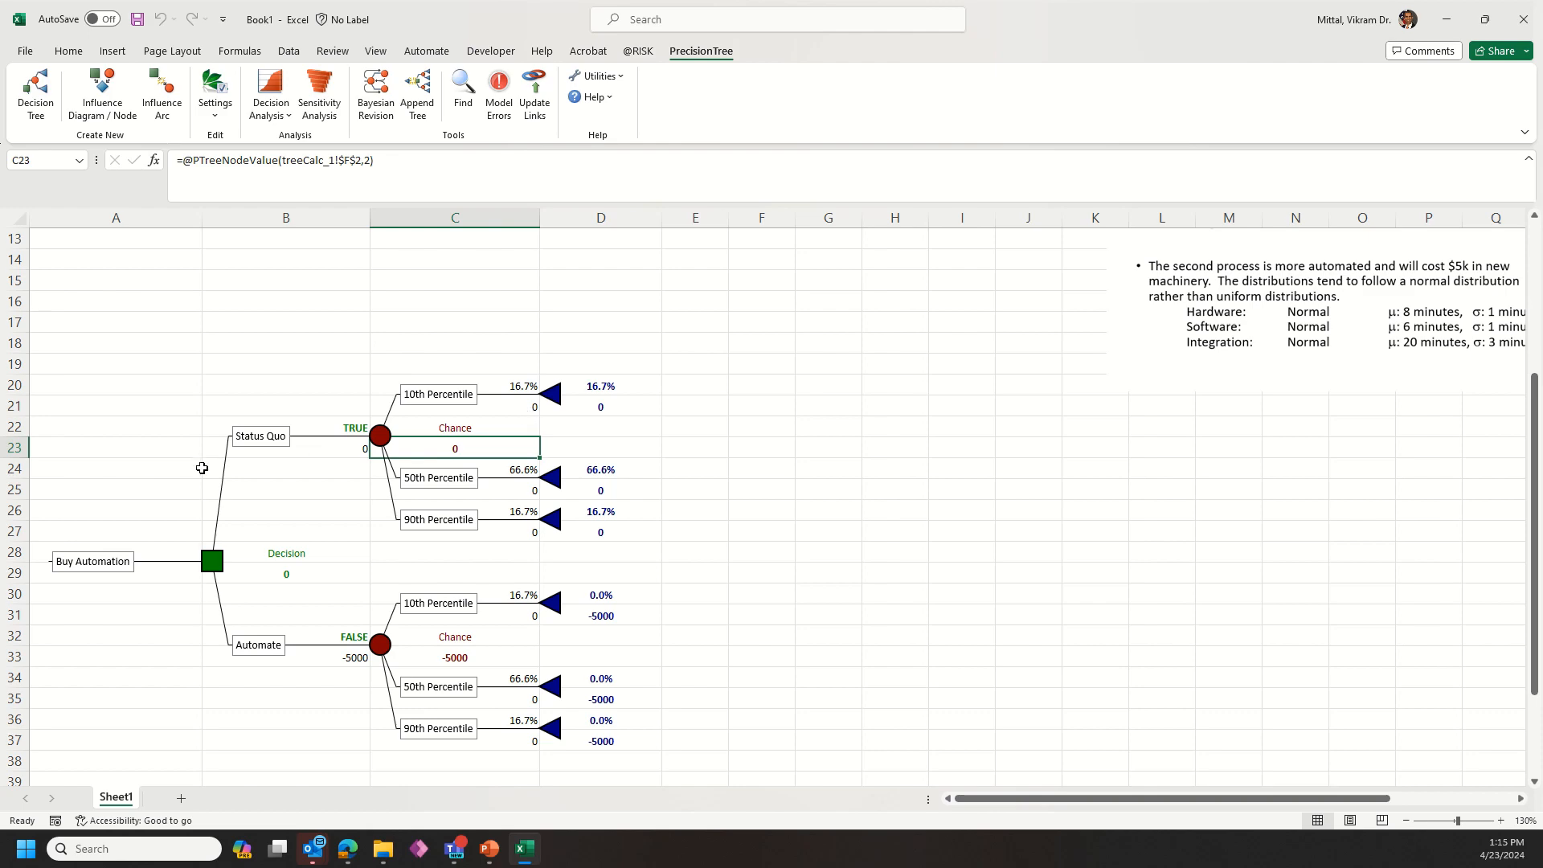
Step: Enter =RiskPercentile(B8,0.1)*500 in C21 as the Status Quo 10th Percentile branch value
{"action": "scroll", "coordinate": [246, 493], "scroll_direction": "up", "scroll_amount": 4}
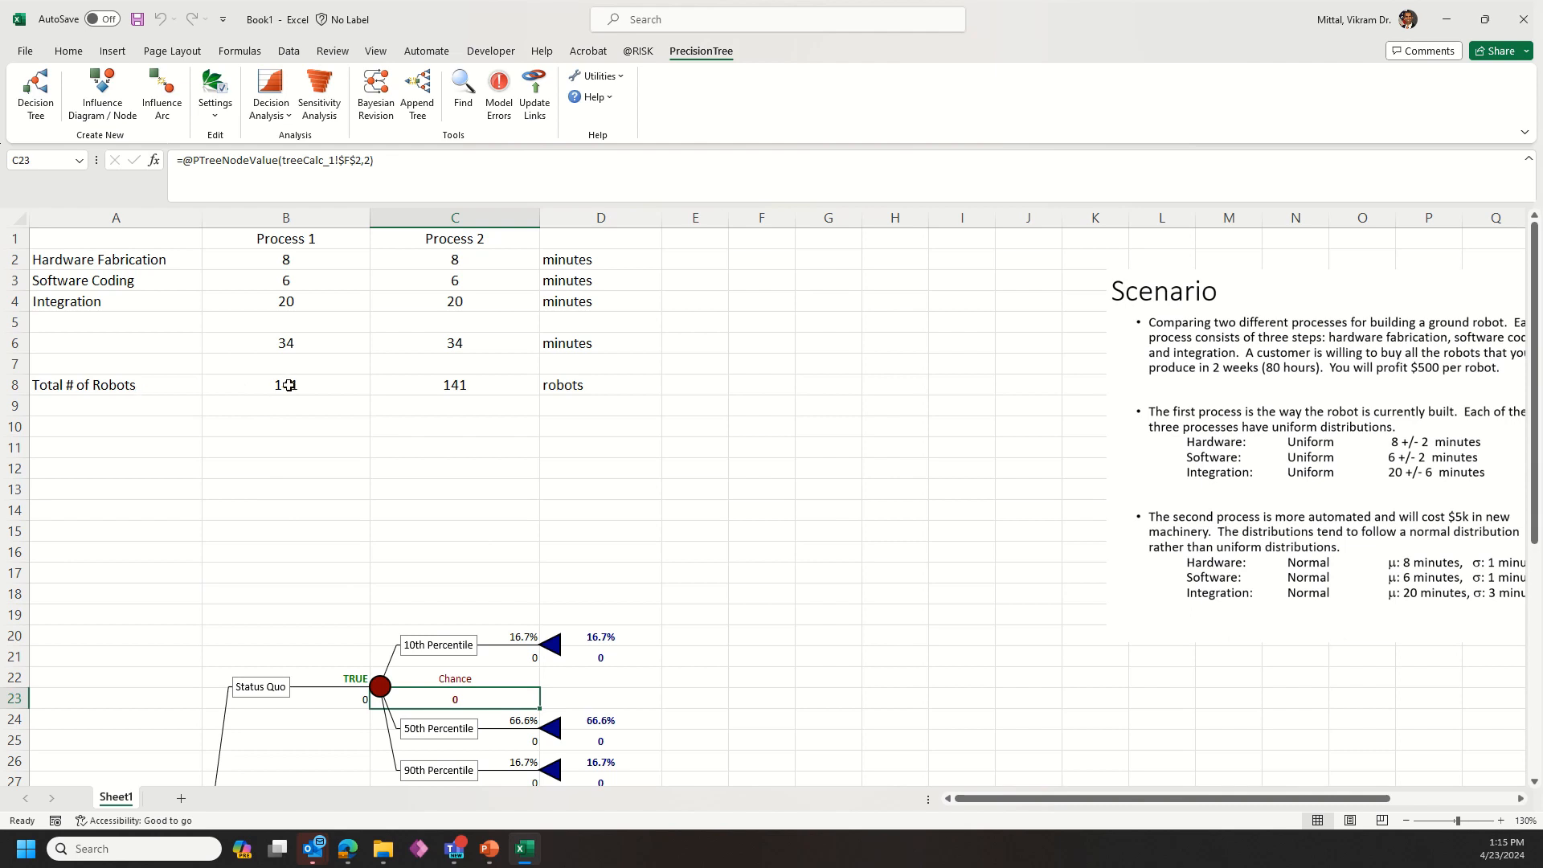
{"action": "left_click", "coordinate": [527, 659]}
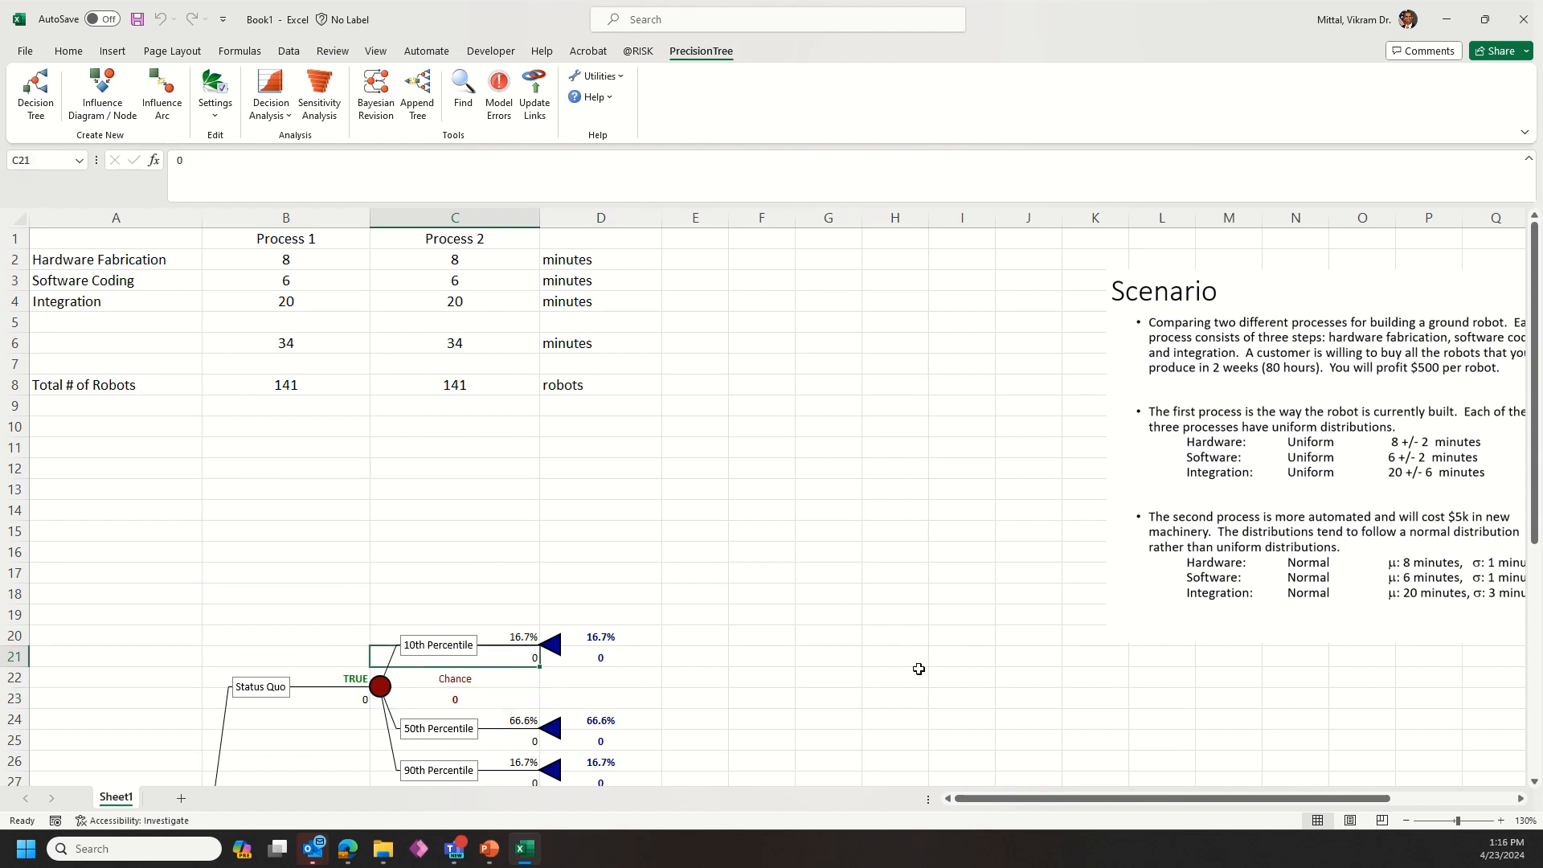
{"action": "type", "text": "="}
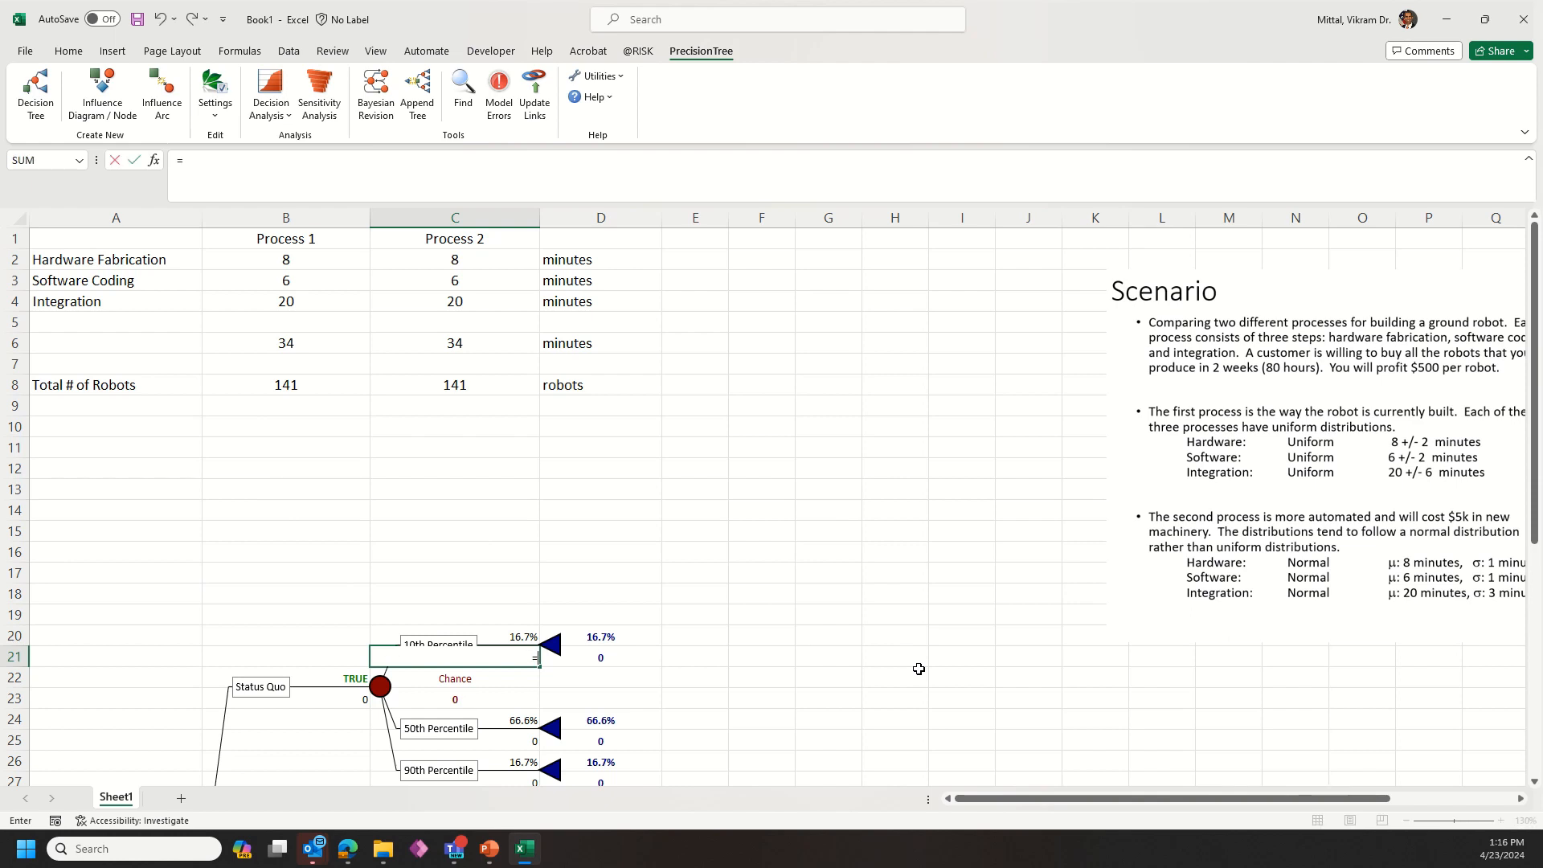
{"action": "type", "text": "riskpercentile("}
{"action": "left_click", "coordinate": [302, 386]}
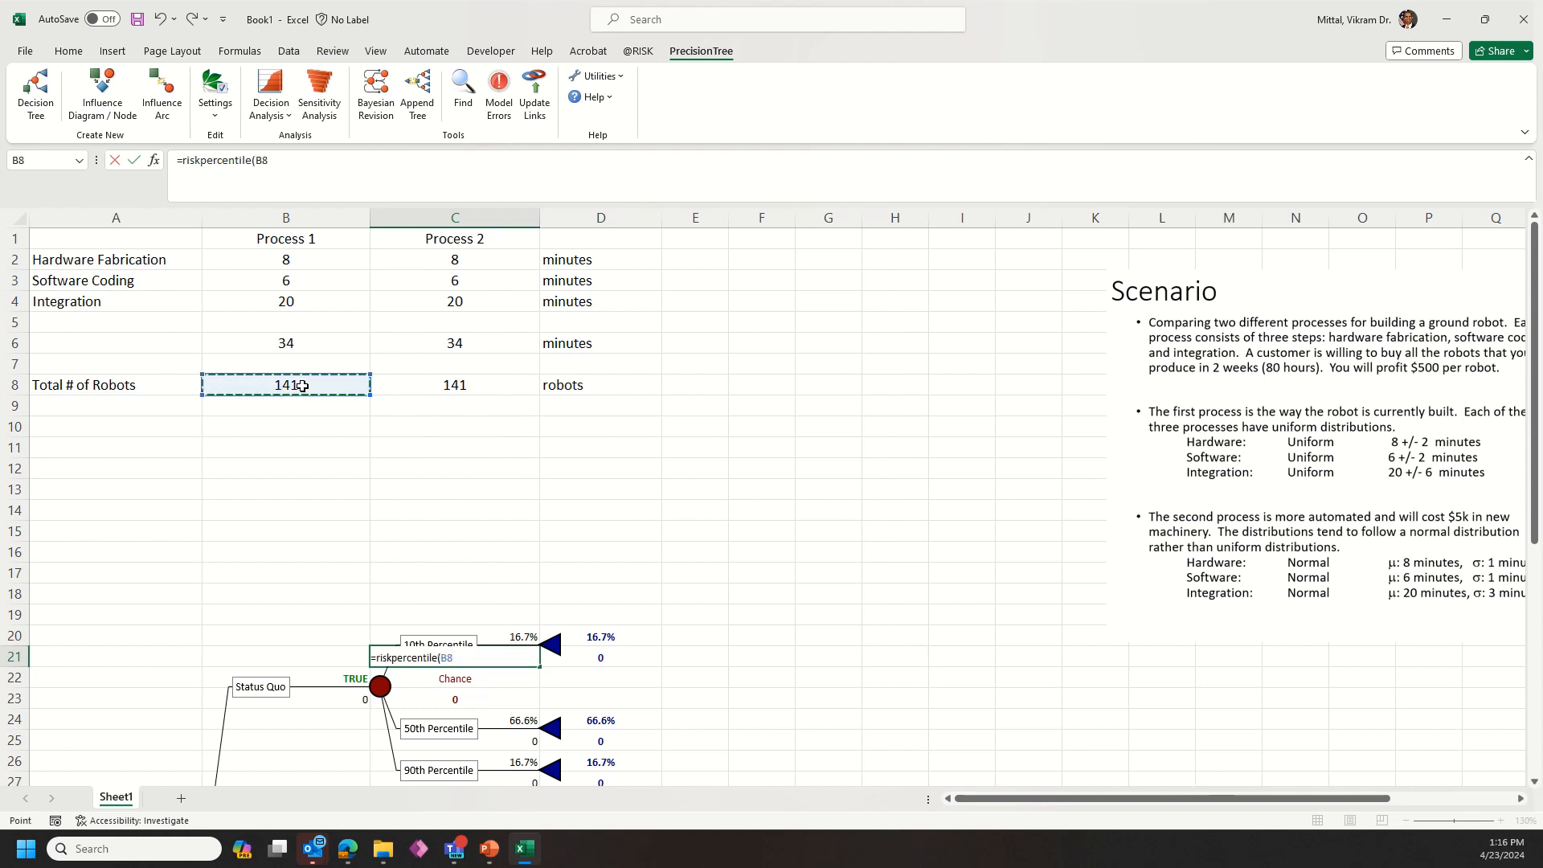
{"action": "type", "text": ",0.1)*500"}
{"action": "key", "text": "Return"}
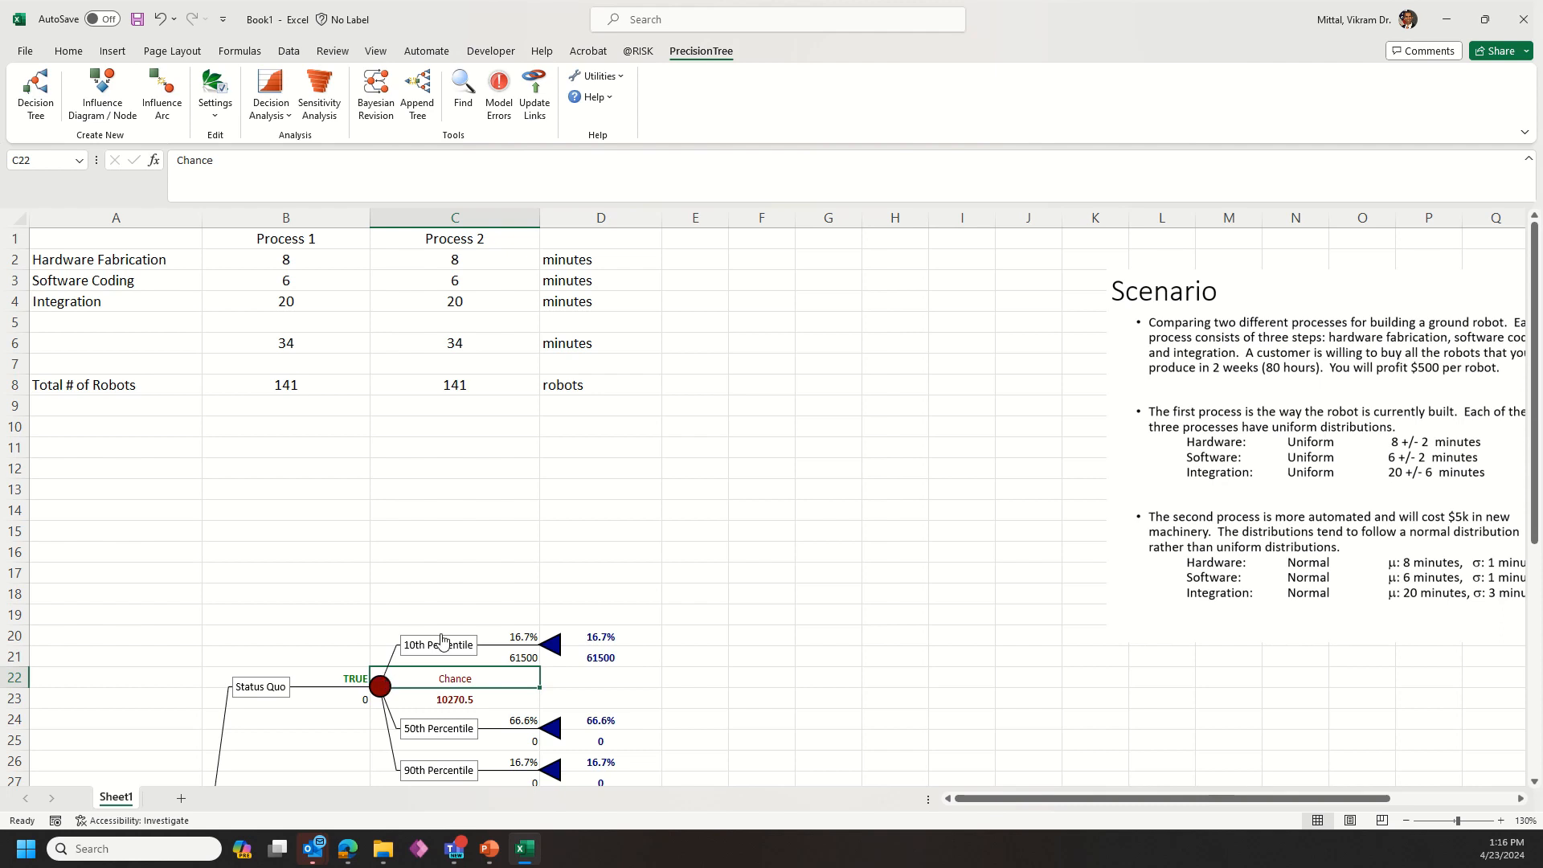
Step: Copy the C21 formula text into C25 and change its percentile to 0.5 for the Status Quo 50th Percentile branch
{"action": "scroll", "coordinate": [492, 617], "scroll_direction": "down", "scroll_amount": 1}
{"action": "left_click", "coordinate": [524, 597]}
{"action": "left_click_drag", "start_coordinate": [328, 160], "coordinate": [175, 160]}
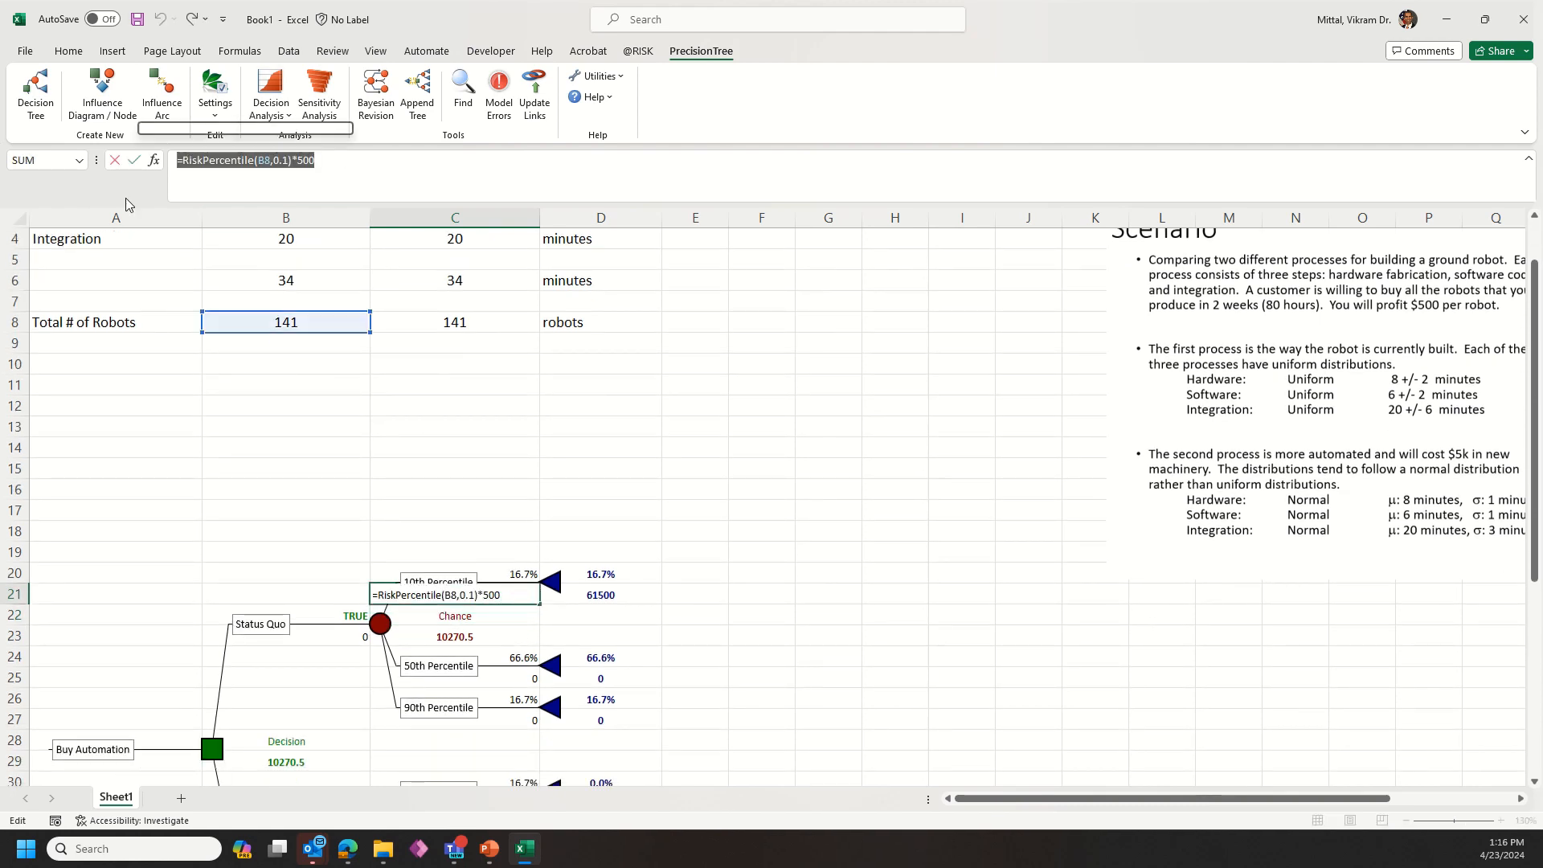
{"action": "key", "text": "Return"}
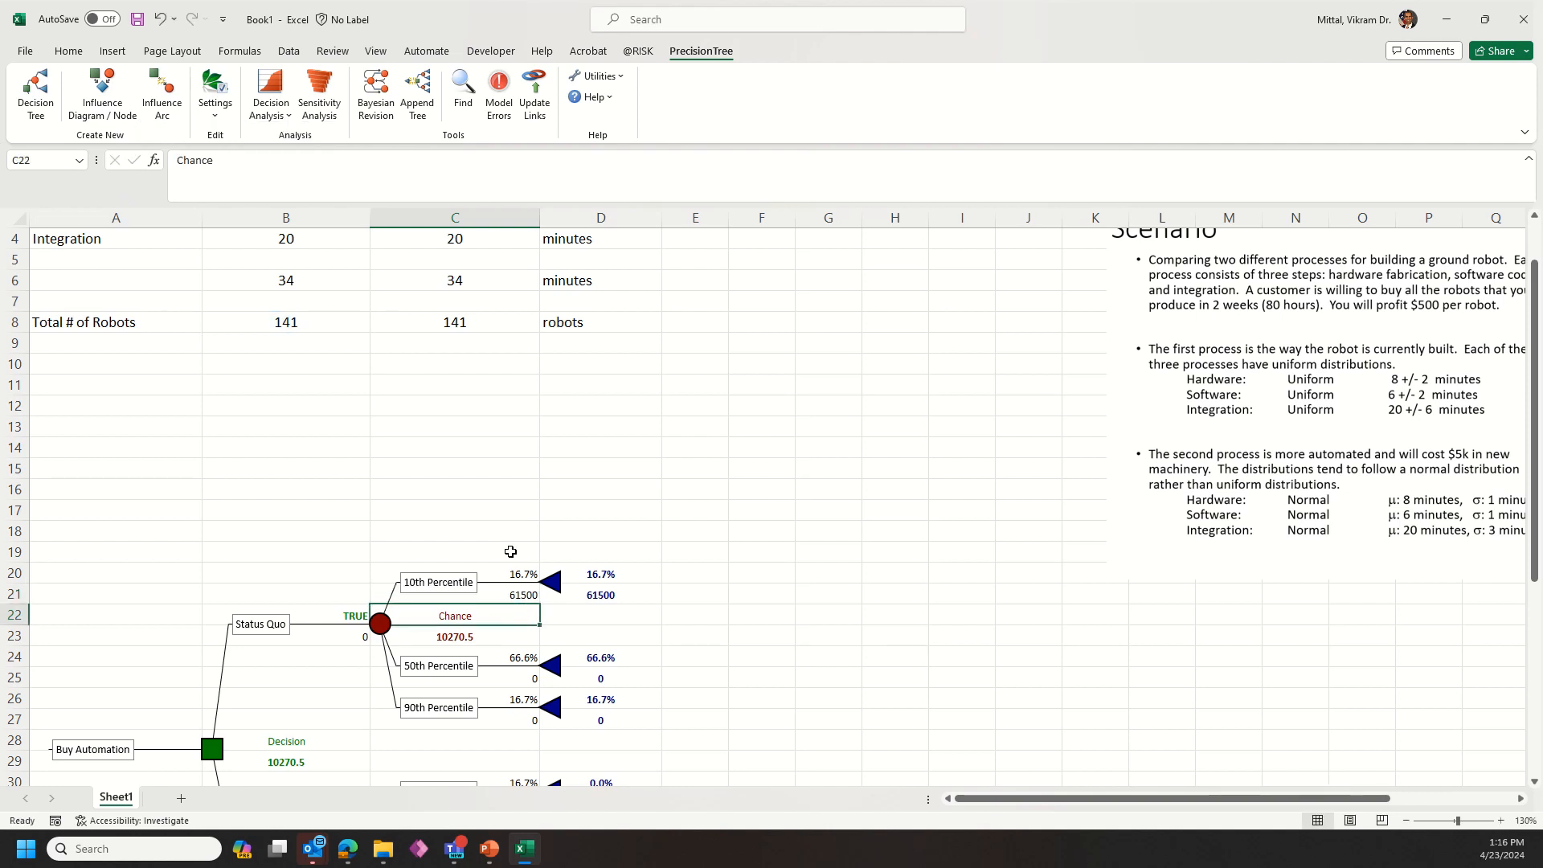
{"action": "left_click", "coordinate": [506, 678]}
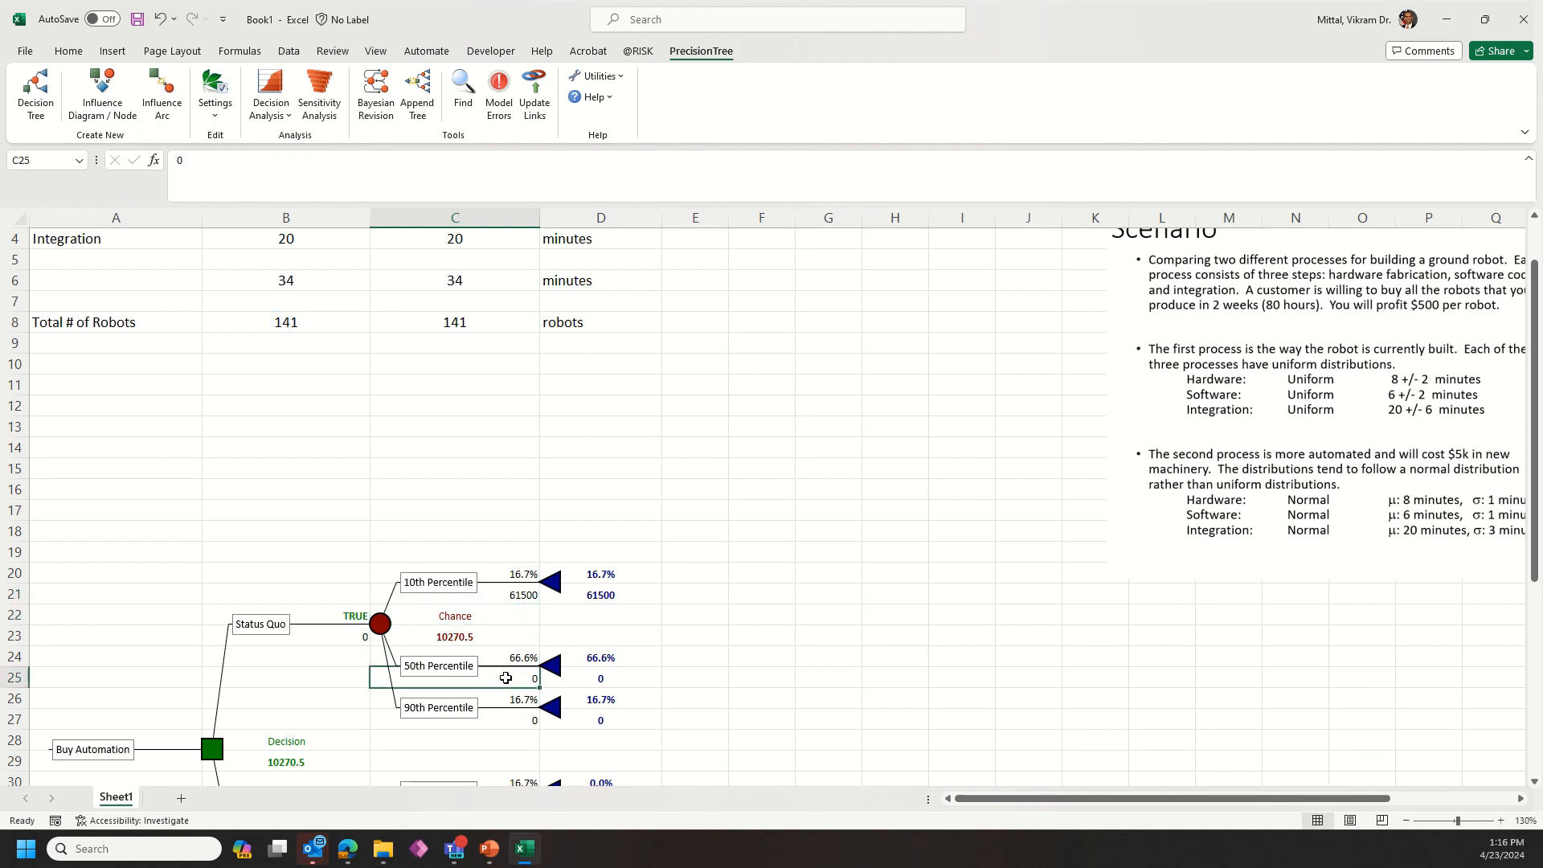
{"action": "left_click", "coordinate": [215, 166]}
{"action": "key", "text": "ctrl+v"}
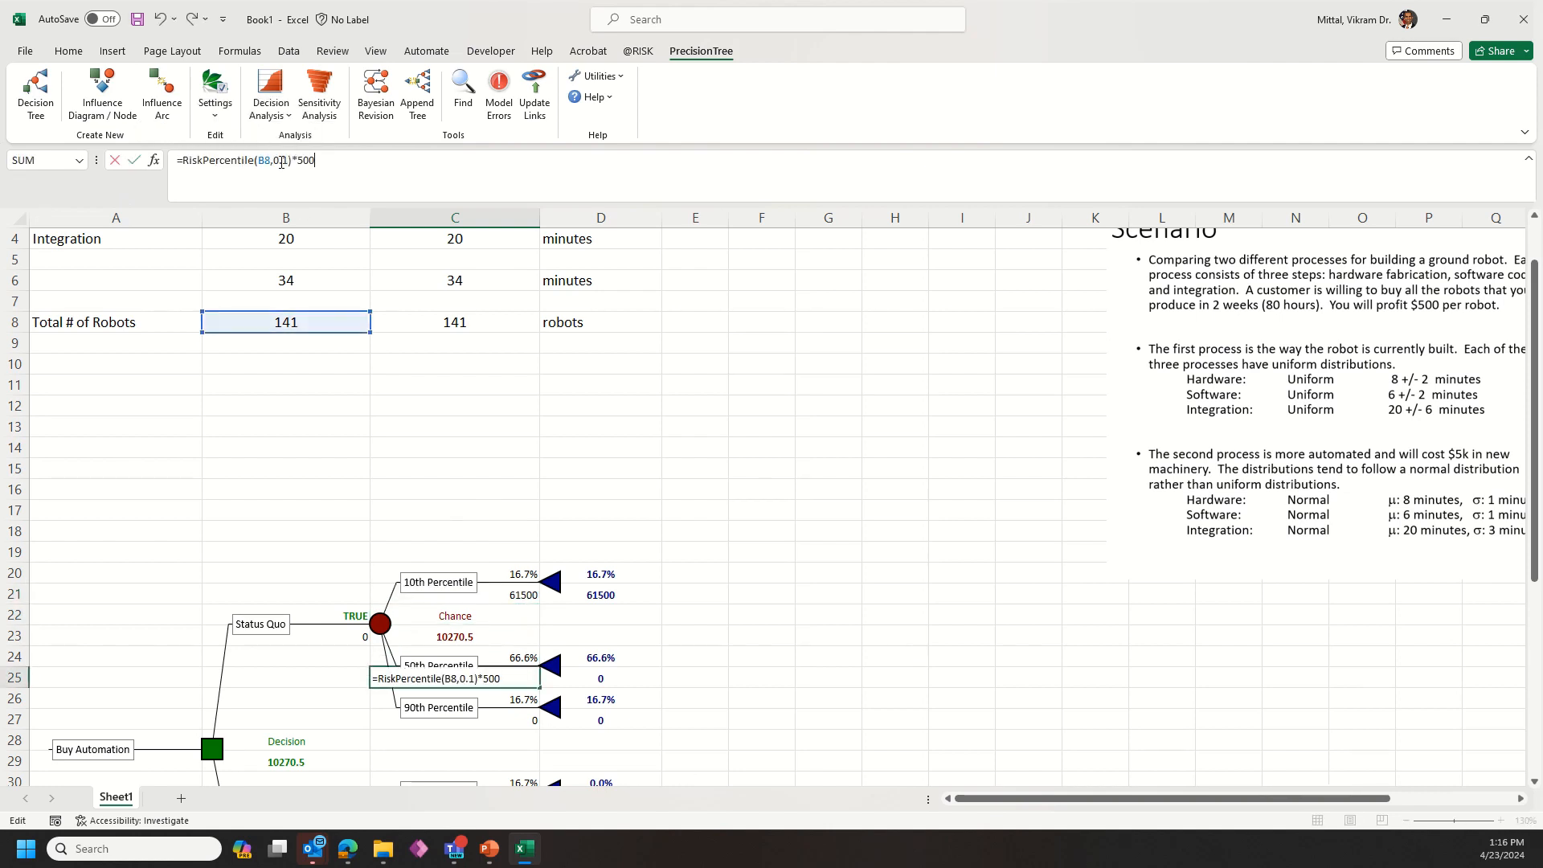
{"action": "type", "text": "5"}
{"action": "key", "text": "Return"}
Step: Paste the formula into C27 with its percentile changed to 0.9 for the Status Quo 90th Percentile branch
{"action": "left_click", "coordinate": [524, 720]}
{"action": "left_click", "coordinate": [224, 161]}
{"action": "key", "text": "ctrl+v"}
{"action": "left_click", "coordinate": [287, 161]}
{"action": "key", "text": "BackSpace"}
{"action": "type", "text": "9"}
{"action": "key", "text": "Return"}
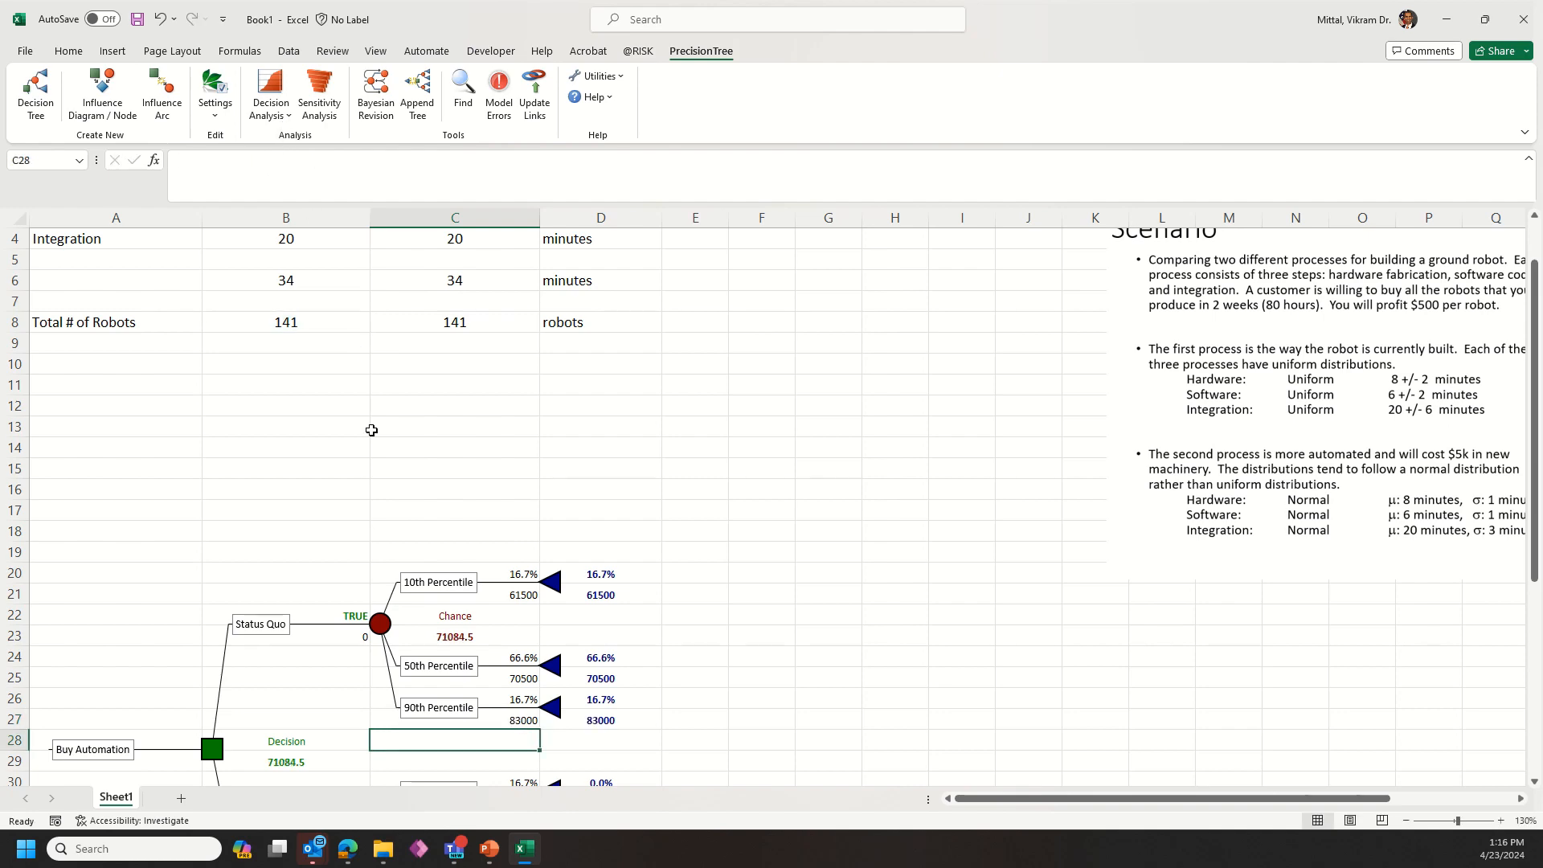
Step: Enter =RiskPercentile(C8,0.1) in C31 as the Automate 10th Percentile branch value
{"action": "scroll", "coordinate": [374, 555], "scroll_direction": "down", "scroll_amount": 2}
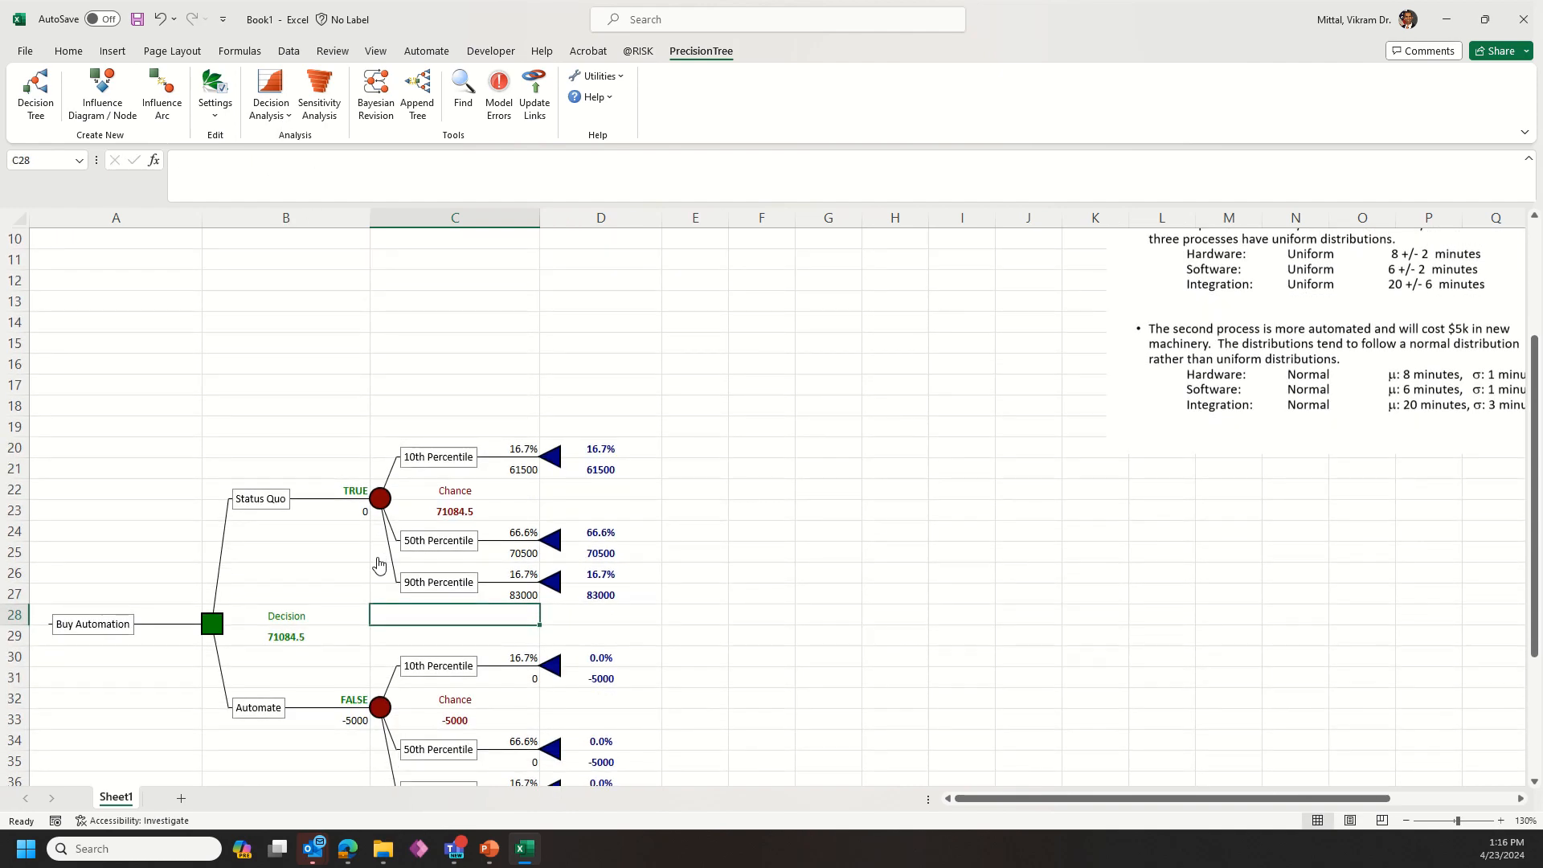
{"action": "scroll", "coordinate": [378, 566], "scroll_direction": "up", "scroll_amount": 3}
{"action": "scroll", "coordinate": [530, 627], "scroll_direction": "down", "scroll_amount": 3}
{"action": "left_click", "coordinate": [530, 679]}
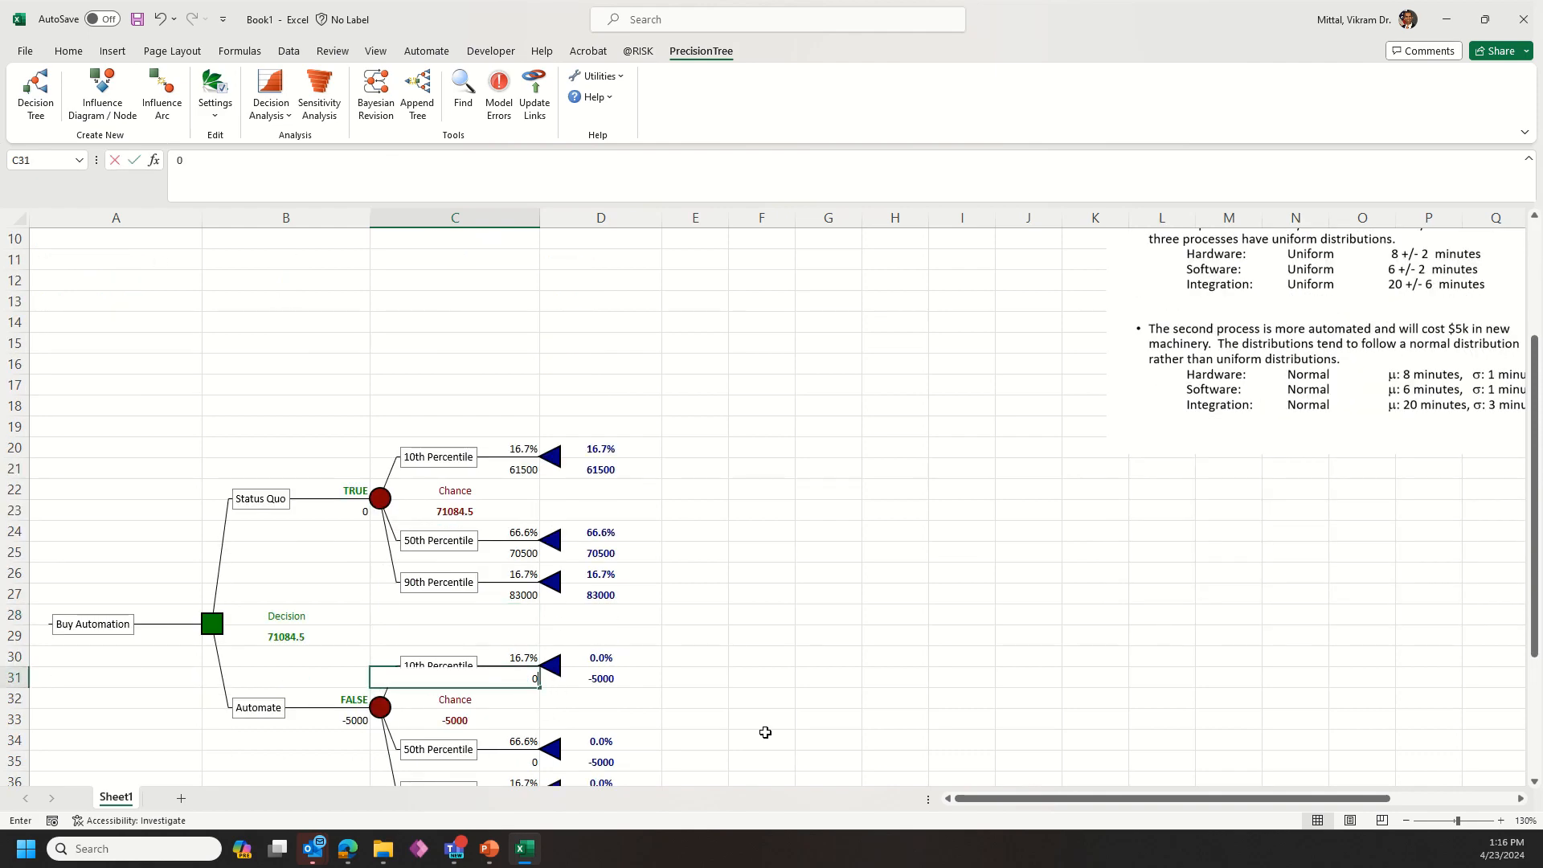
{"action": "type", "text": "=riskpercentile("}
{"action": "scroll", "coordinate": [341, 514], "scroll_direction": "up", "scroll_amount": 3}
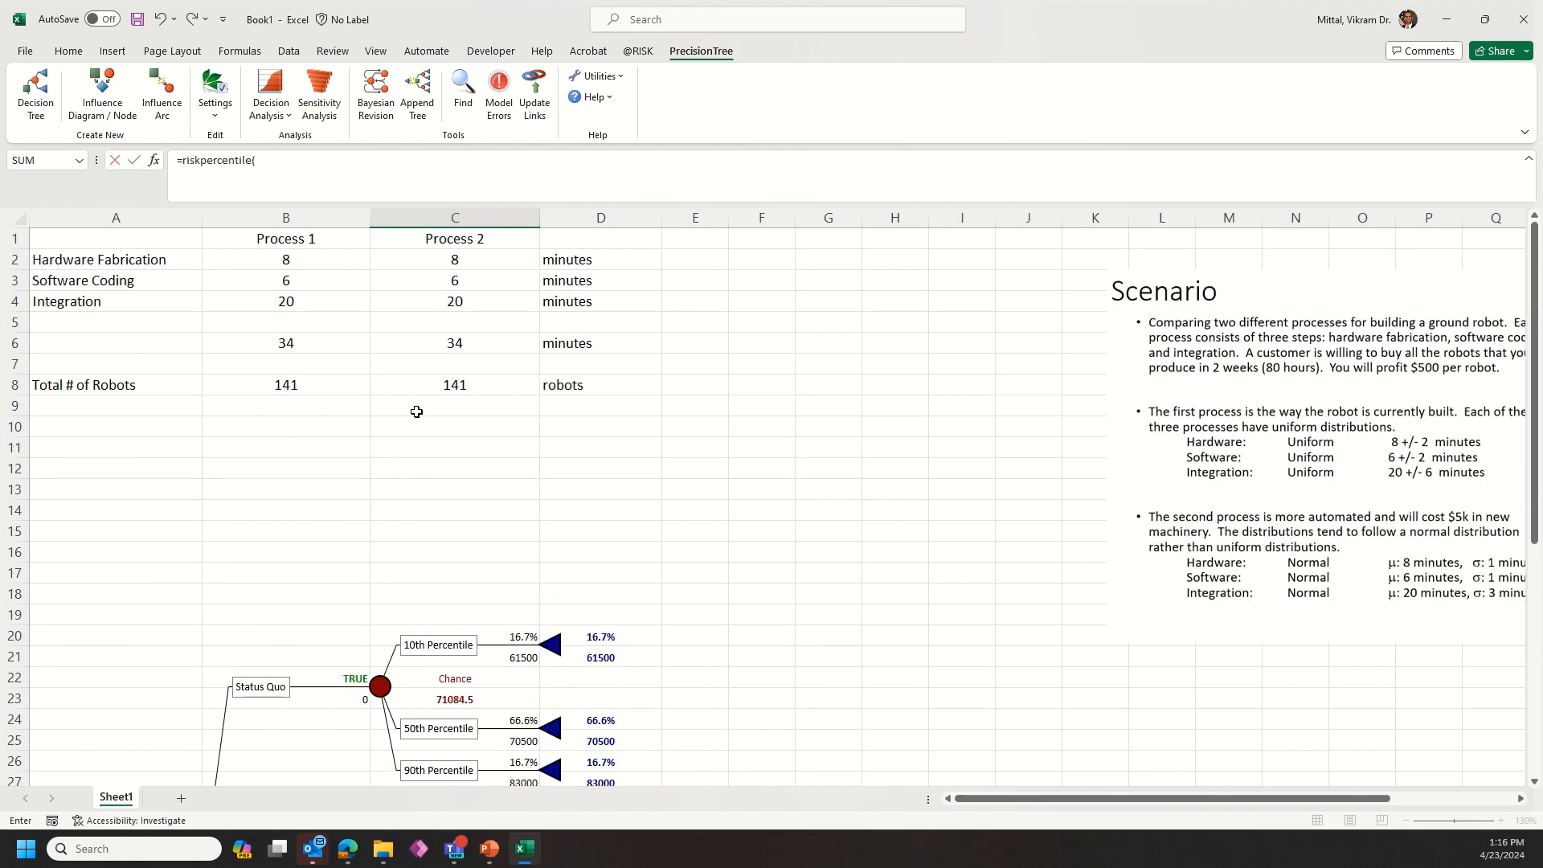
{"action": "left_click", "coordinate": [441, 383]}
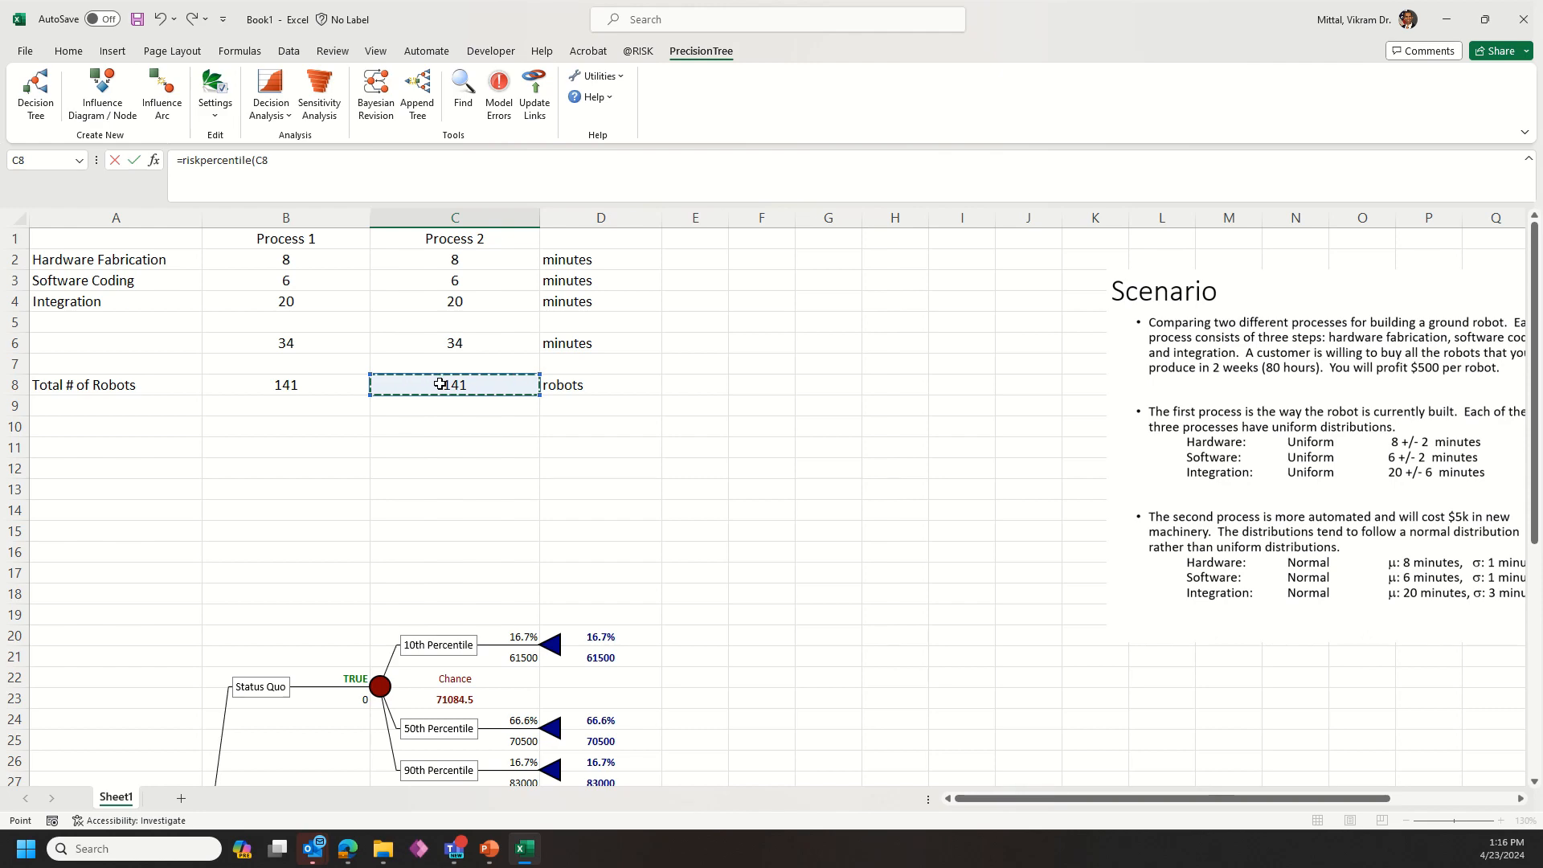
{"action": "type", "text": ",0.1)"}
{"action": "key", "text": "Return"}
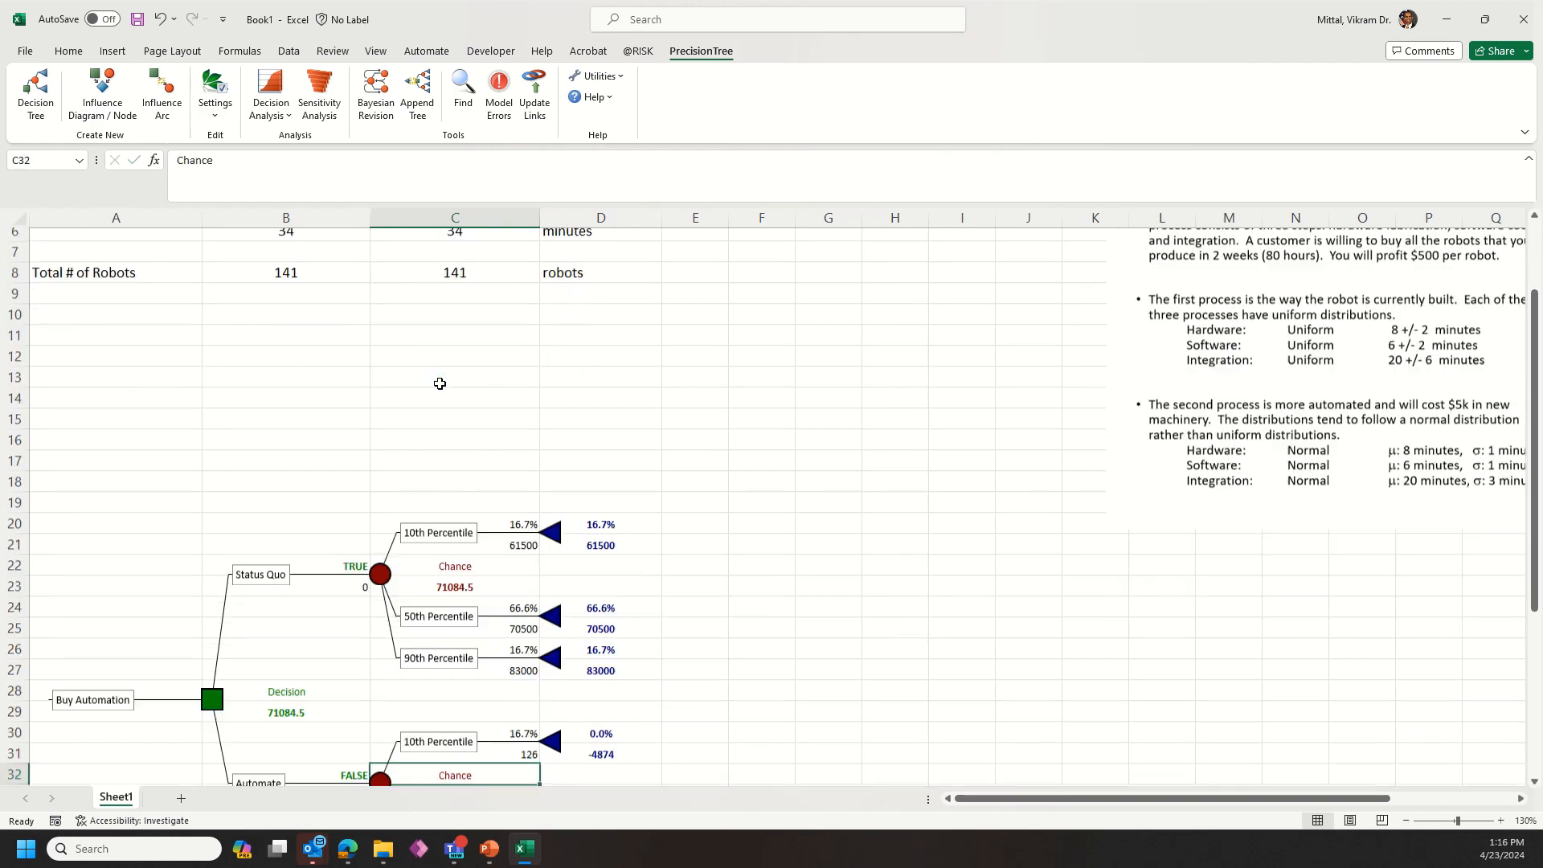
Step: Multiply the Automate 10th Percentile formula in C31 by 500
{"action": "left_click", "coordinate": [513, 531]}
{"action": "left_click", "coordinate": [520, 740]}
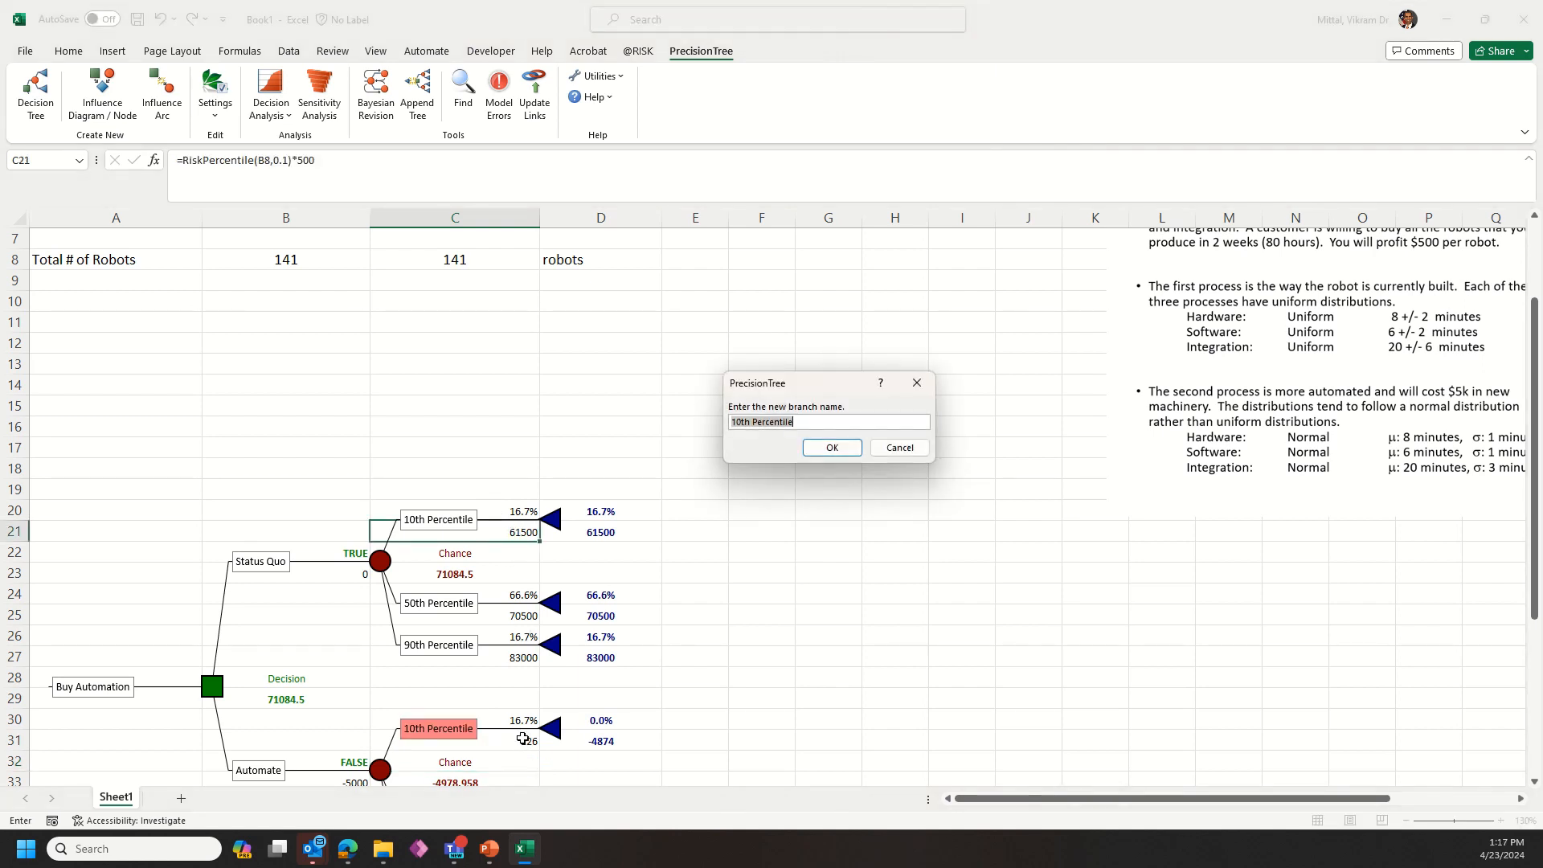
{"action": "left_click", "coordinate": [899, 448]}
{"action": "left_click", "coordinate": [535, 743]}
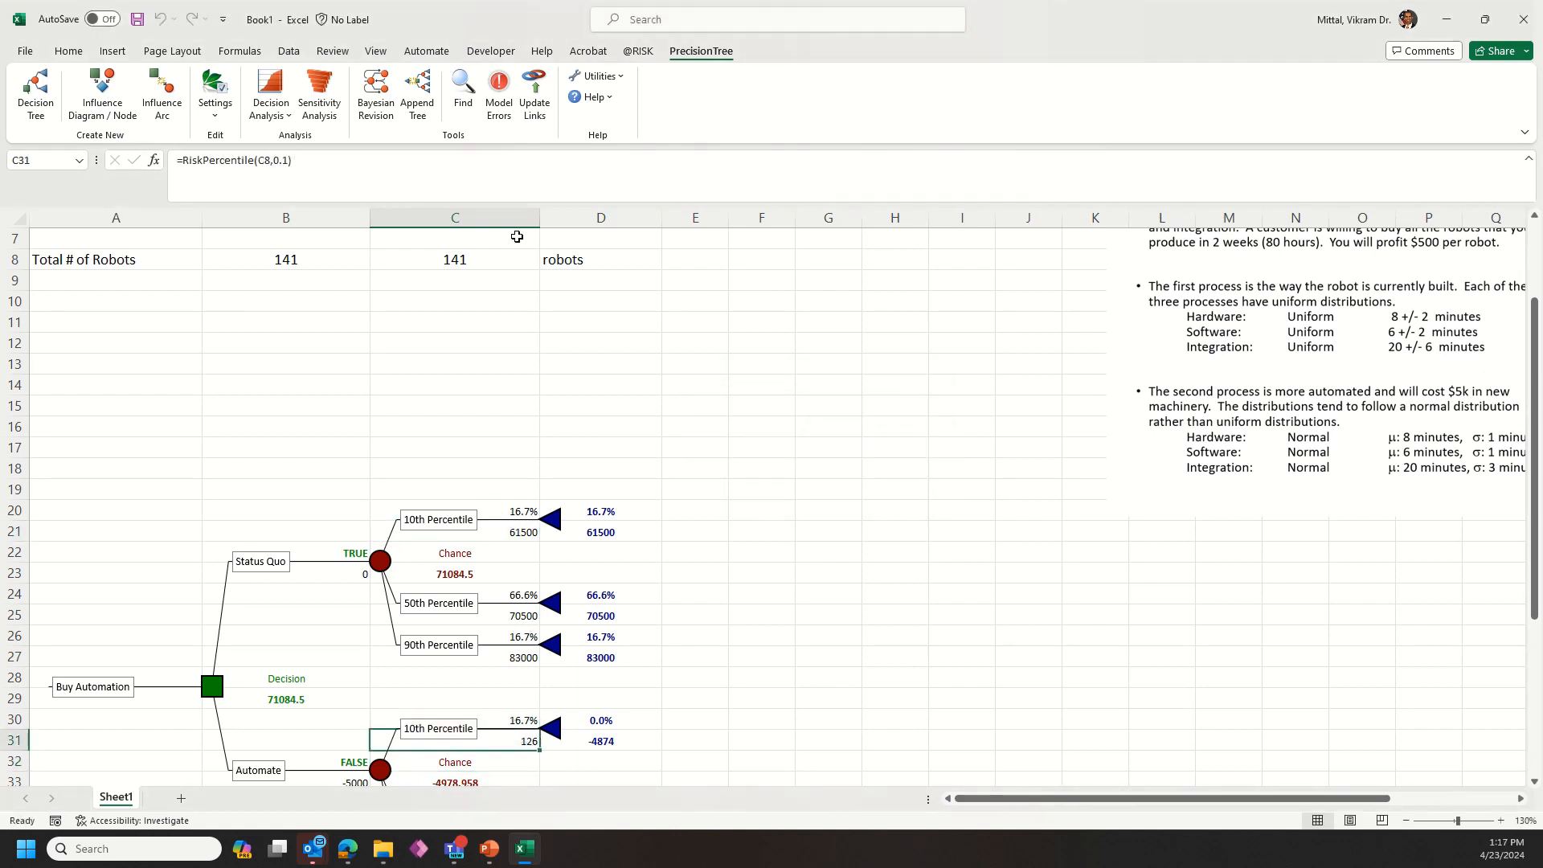
{"action": "left_click", "coordinate": [412, 169]}
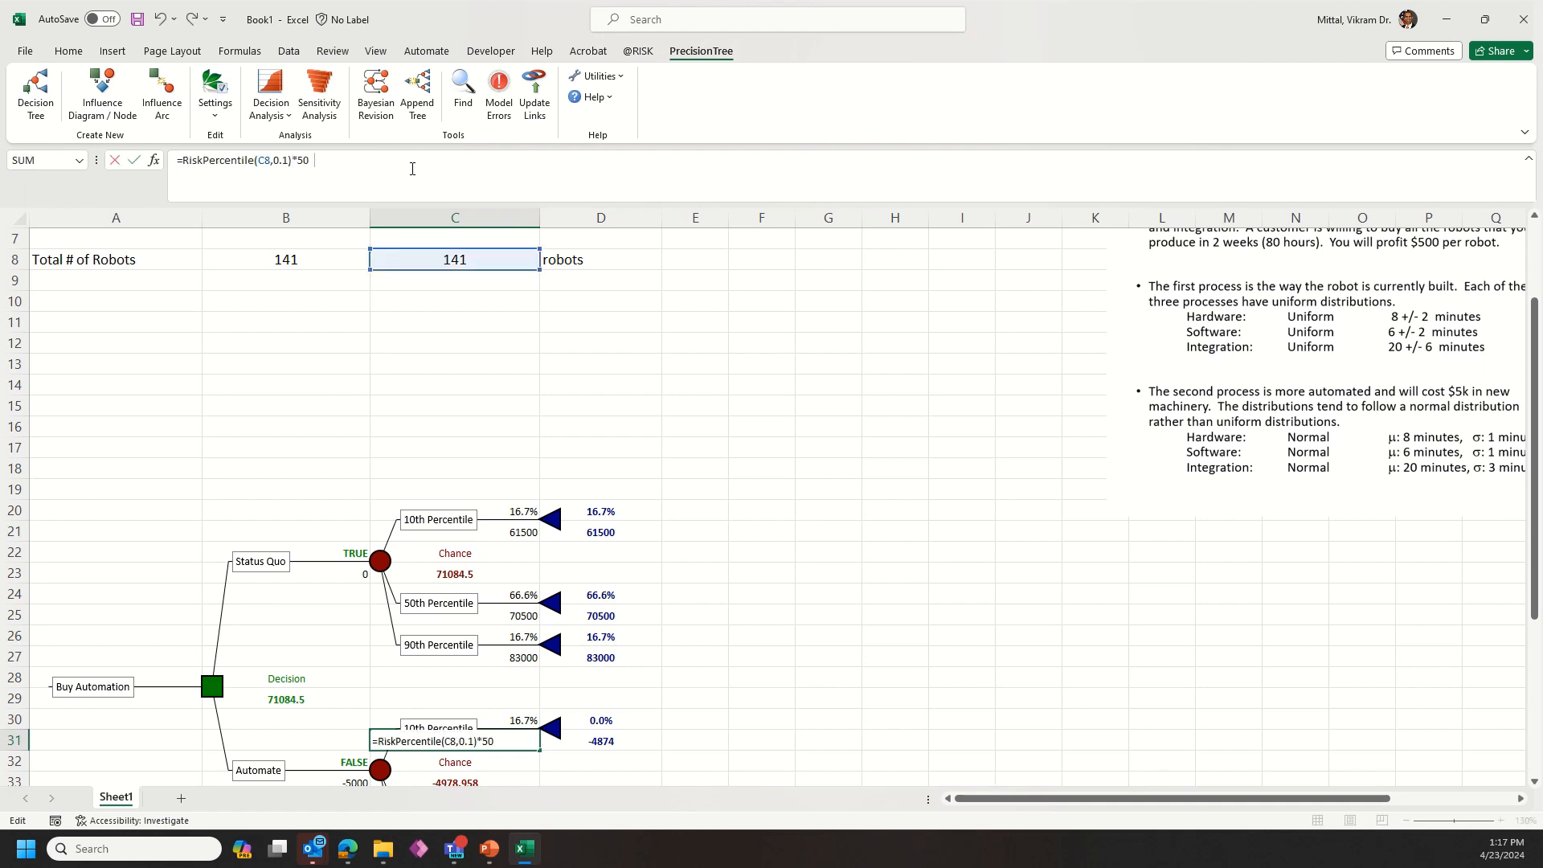
{"action": "key", "text": "Return"}
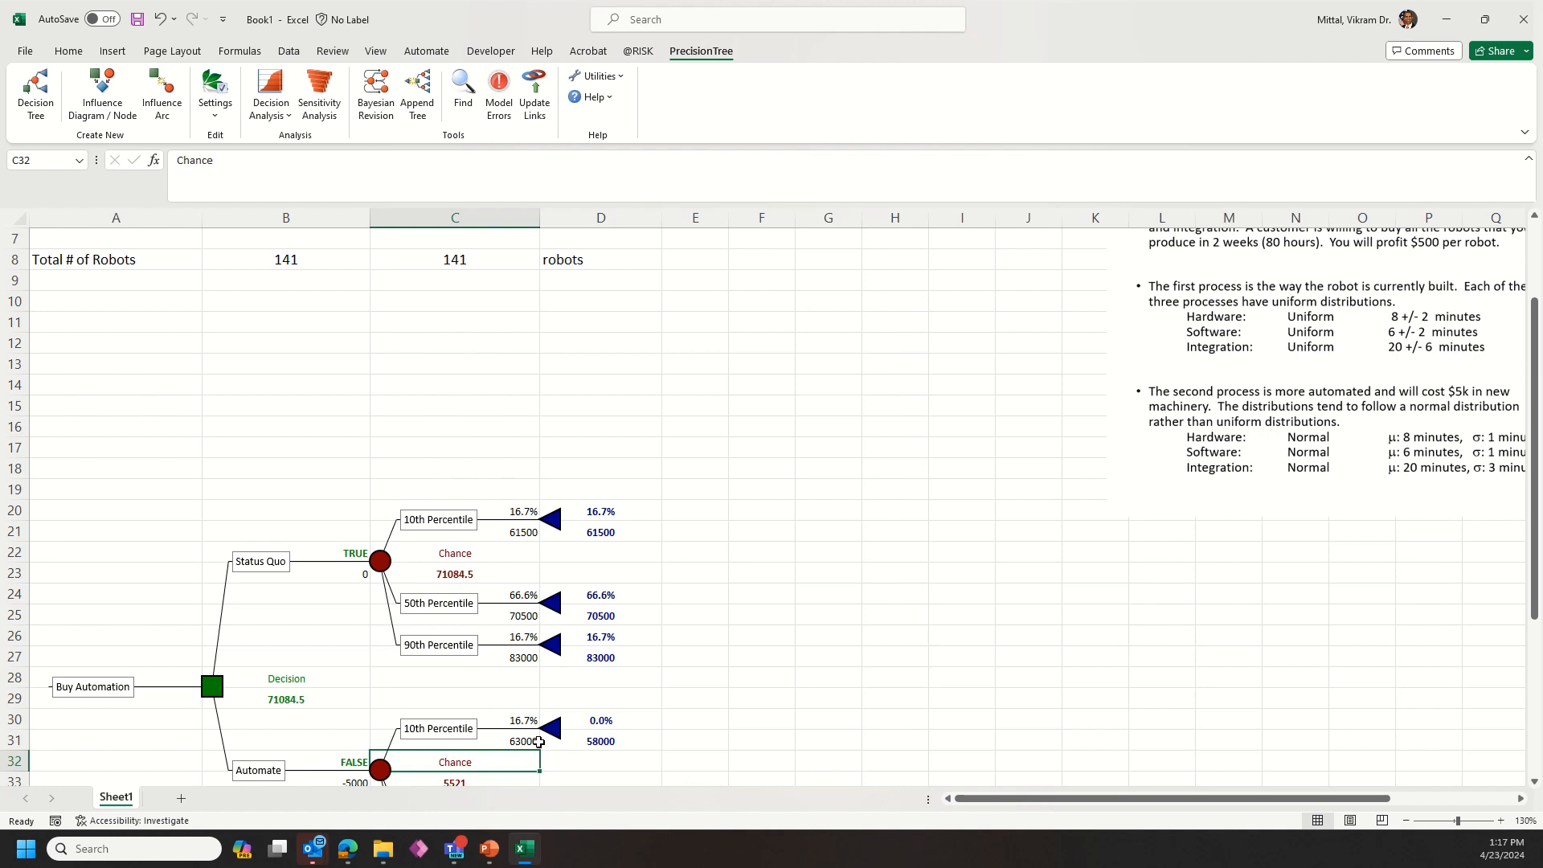
Step: Copy the C31 formula text into C35 and change its percentile to match the Automate 50th Percentile branch
{"action": "scroll", "coordinate": [539, 727], "scroll_direction": "down", "scroll_amount": 2}
{"action": "left_click", "coordinate": [536, 702]}
{"action": "key", "text": "Up"}
{"action": "key", "text": "Up"}
{"action": "key", "text": "Up"}
{"action": "key", "text": "Up"}
{"action": "left_click", "coordinate": [323, 165]}
{"action": "key", "text": "shift+Home"}
{"action": "key", "text": "Return"}
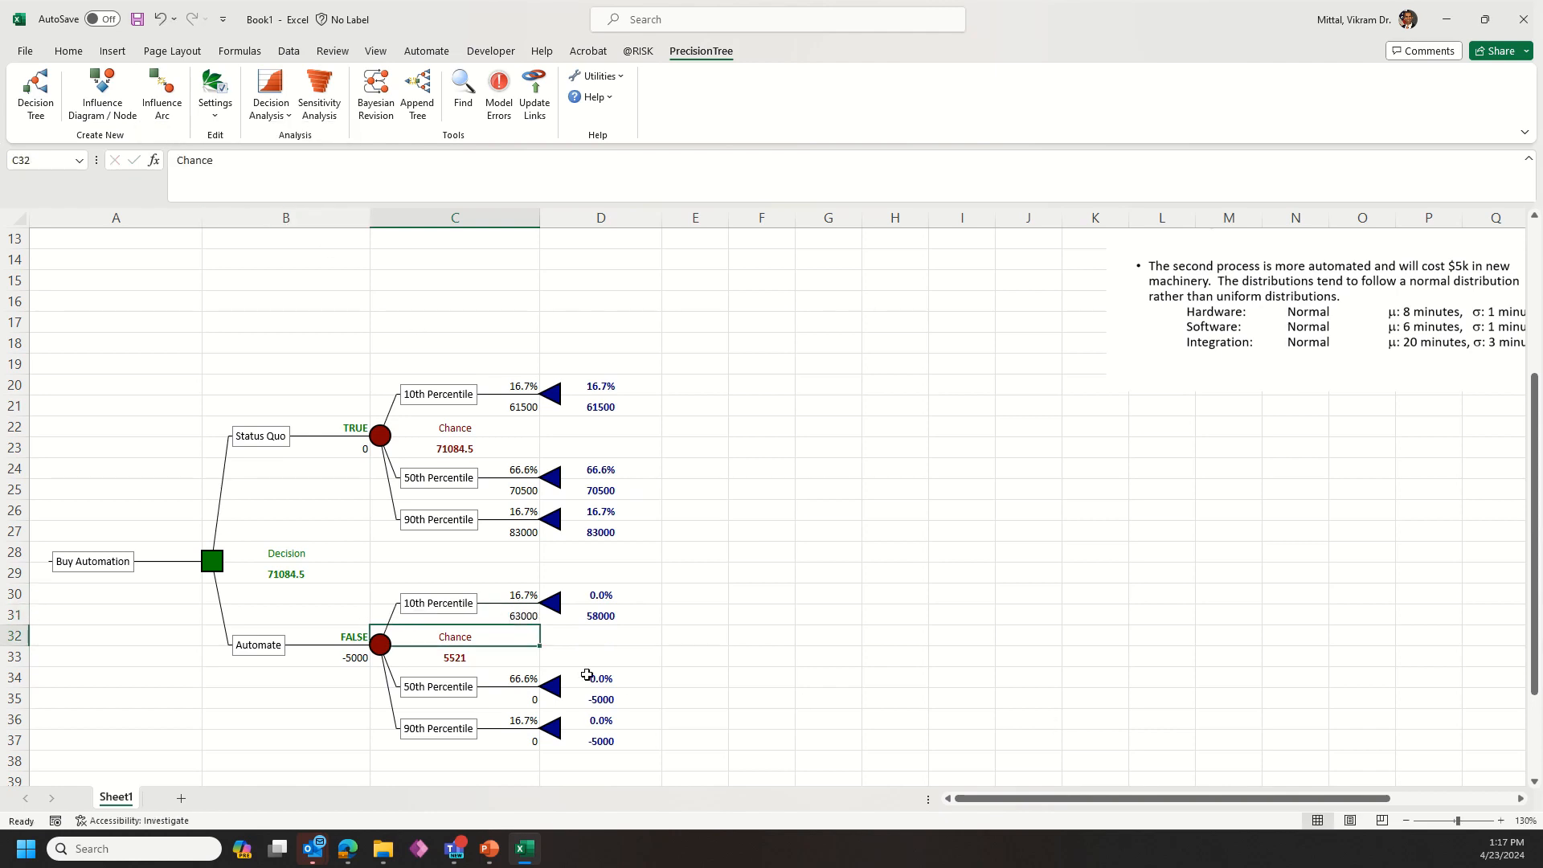
{"action": "left_click", "coordinate": [527, 693]}
{"action": "double_click", "coordinate": [249, 178]}
{"action": "key", "text": "ctrl+v"}
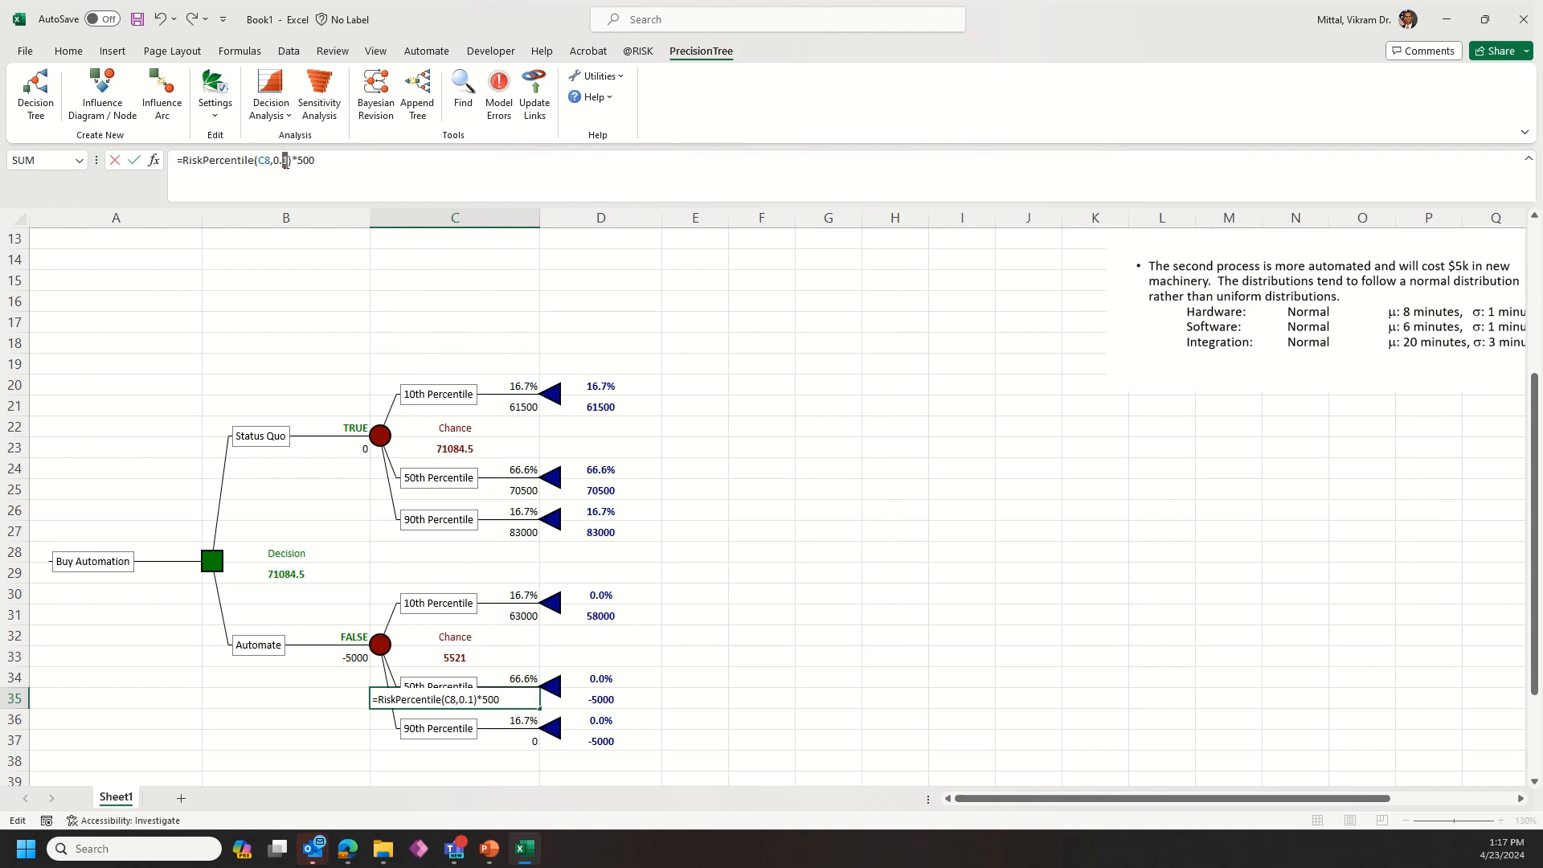
{"action": "key", "text": "Return"}
Step: Paste the formula into C37 with its percentile changed to 0.9 for the Automate 90th Percentile branch
{"action": "key", "text": "Down"}
{"action": "key", "text": "Down"}
{"action": "key", "text": "Up"}
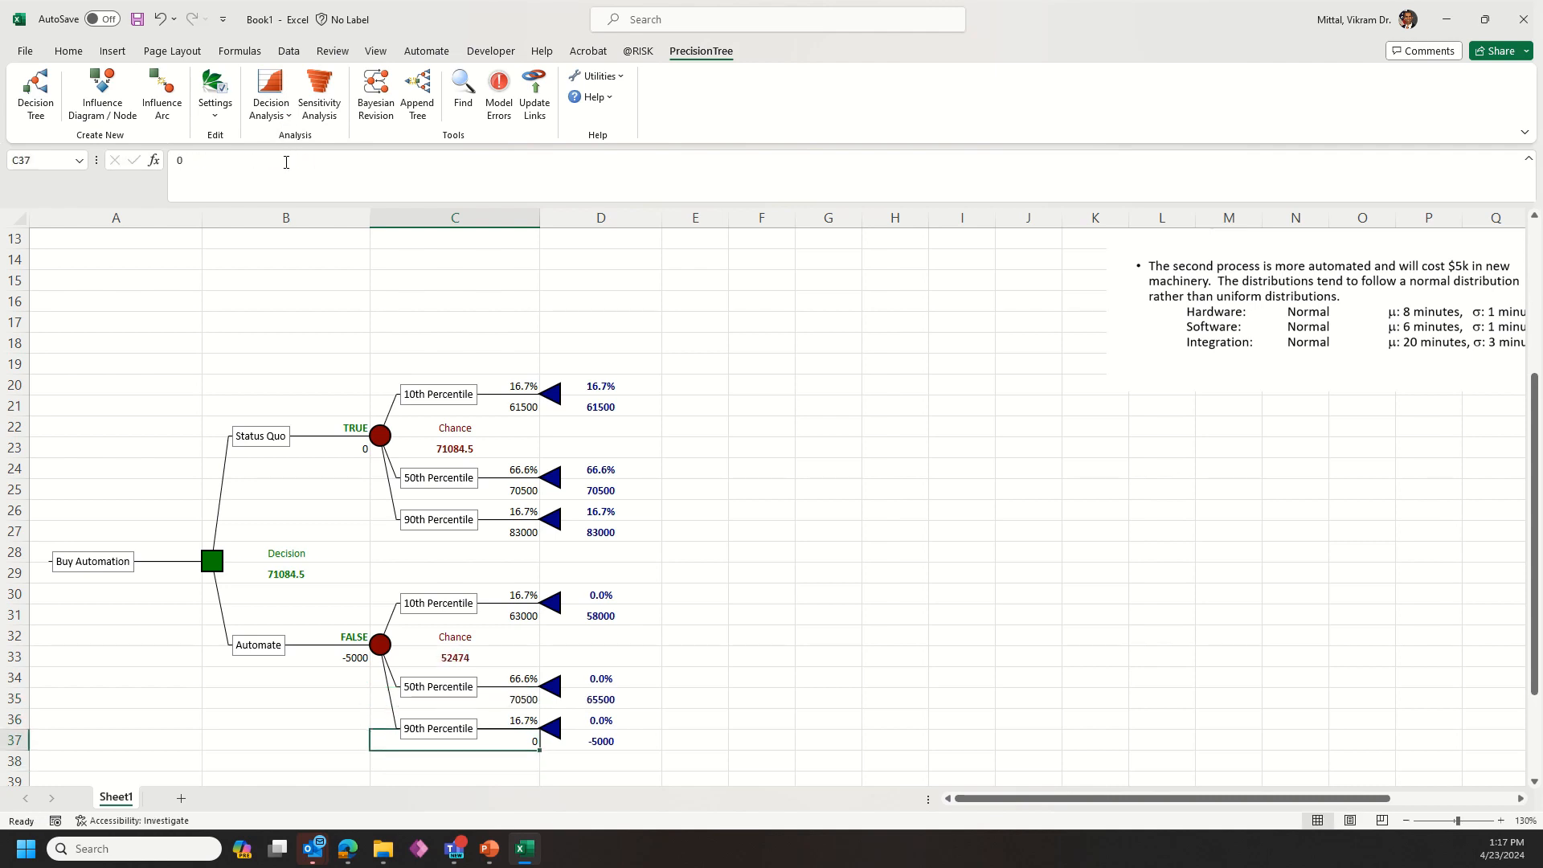
{"action": "double_click", "coordinate": [286, 161]}
{"action": "key", "text": "ctrl+v"}
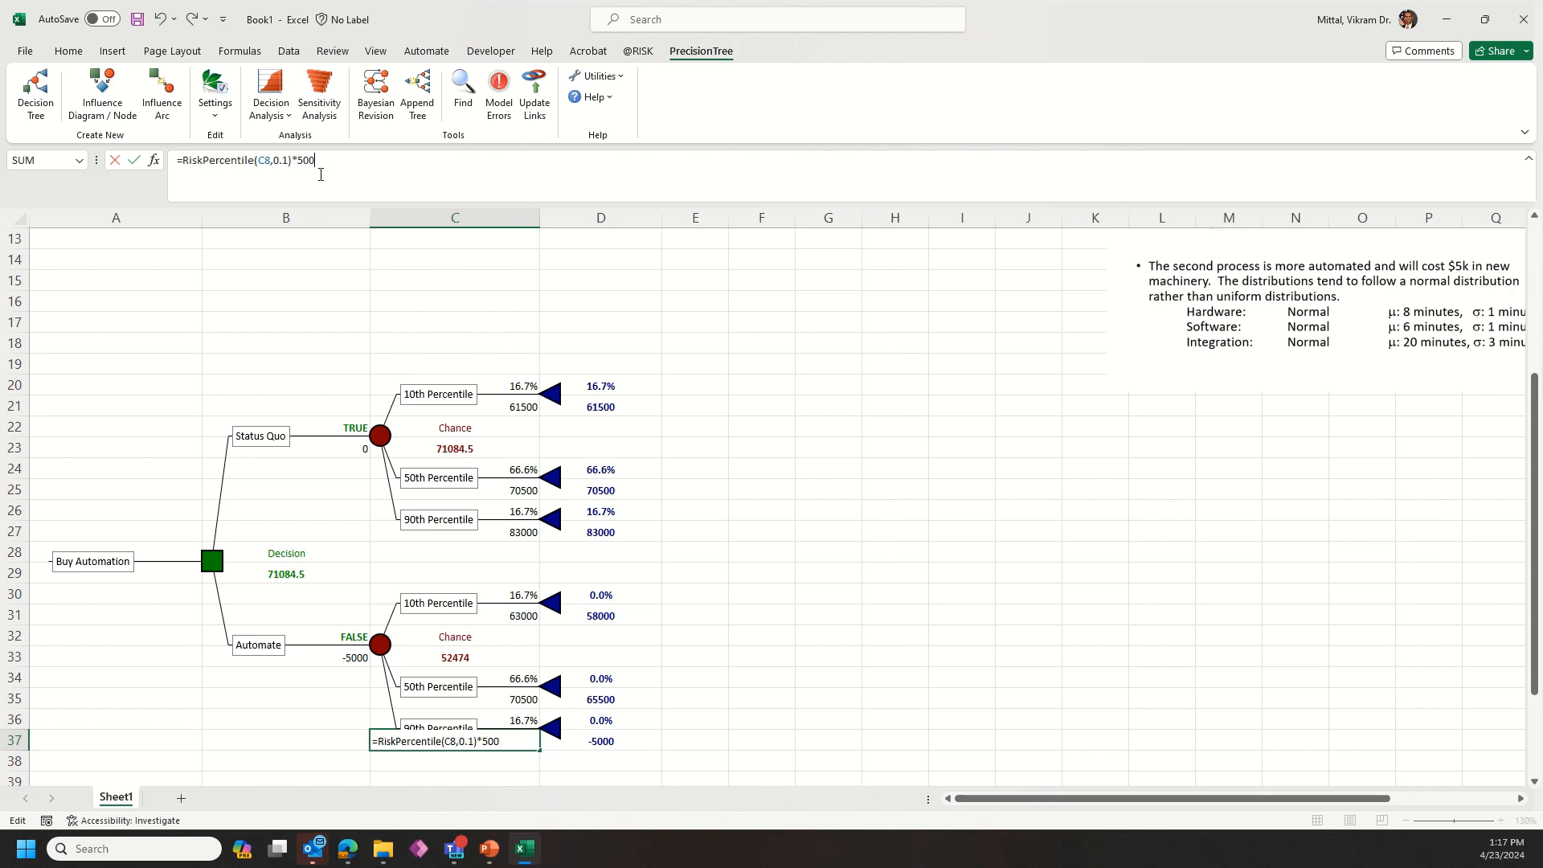
{"action": "double_click", "coordinate": [286, 161]}
{"action": "type", "text": "9"}
{"action": "key", "text": "Return"}
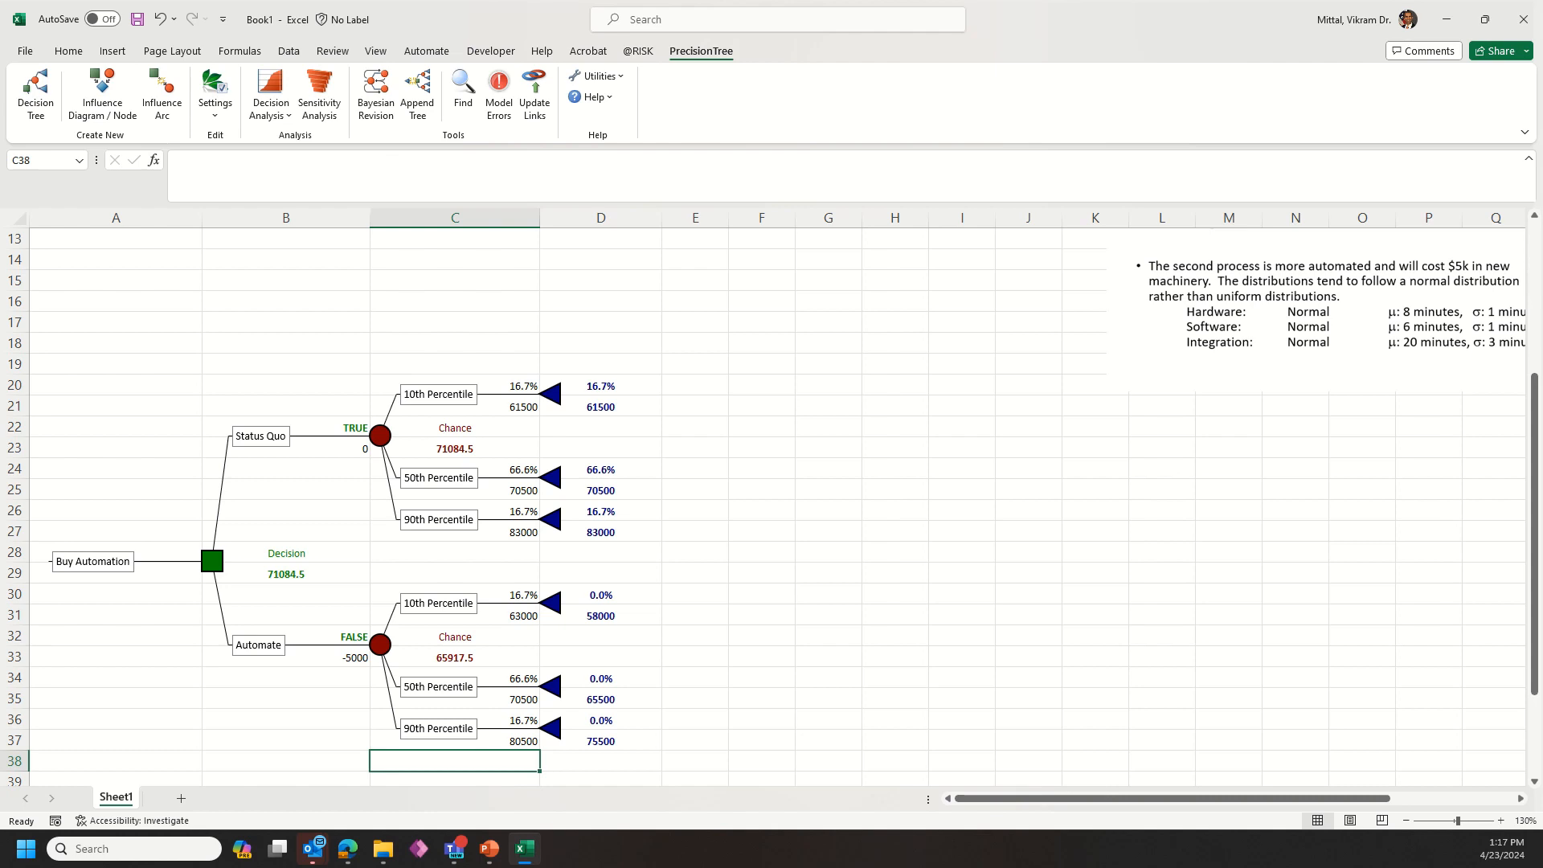
Step: Rename the Status Quo chance node's 10th and 90th Percentile branches as 5thPercentile and 95th Percentile
{"action": "key", "text": "alt+Tab"}
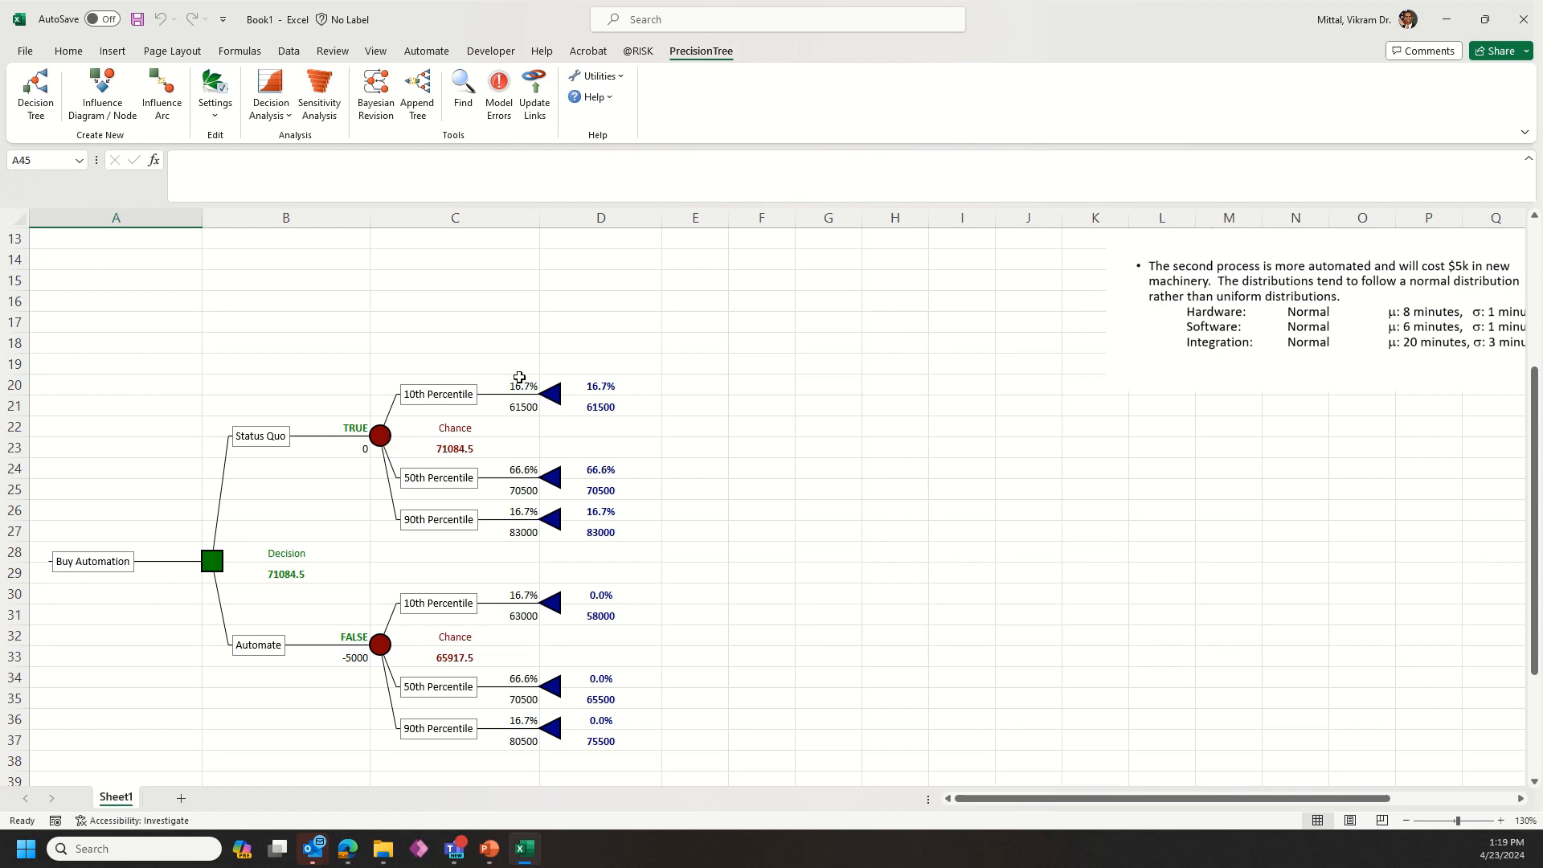
{"action": "left_click", "coordinate": [376, 449]}
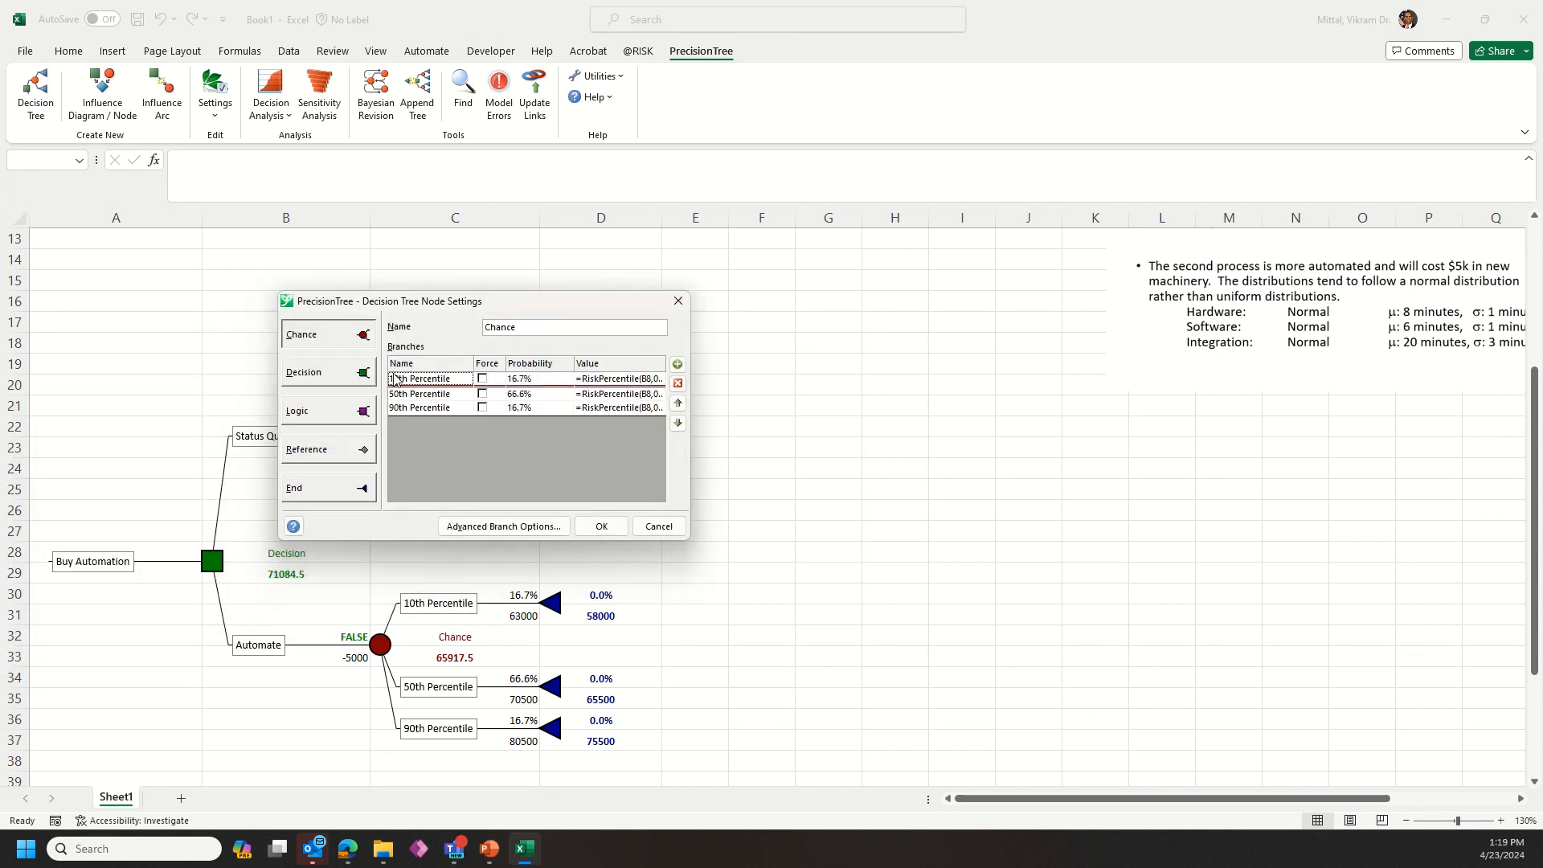
{"action": "double_click", "coordinate": [397, 379]}
{"action": "type", "text": "5th"}
{"action": "key", "text": "Delete"}
{"action": "left_click", "coordinate": [402, 408]}
{"action": "type", "text": "5"}
{"action": "left_click", "coordinate": [601, 525]}
Step: Rename the Automate node's 10th and 90th Percentile branches as 5th Percentile and 95th Percentile
{"action": "left_click", "coordinate": [432, 609]}
{"action": "key", "text": "Home"}
{"action": "type", "text": "5"}
{"action": "left_click", "coordinate": [831, 448]}
{"action": "left_click", "coordinate": [438, 728]}
{"action": "left_click", "coordinate": [741, 420]}
{"action": "key", "text": "BackSpace"}
{"action": "type", "text": "5"}
{"action": "left_click", "coordinate": [831, 448]}
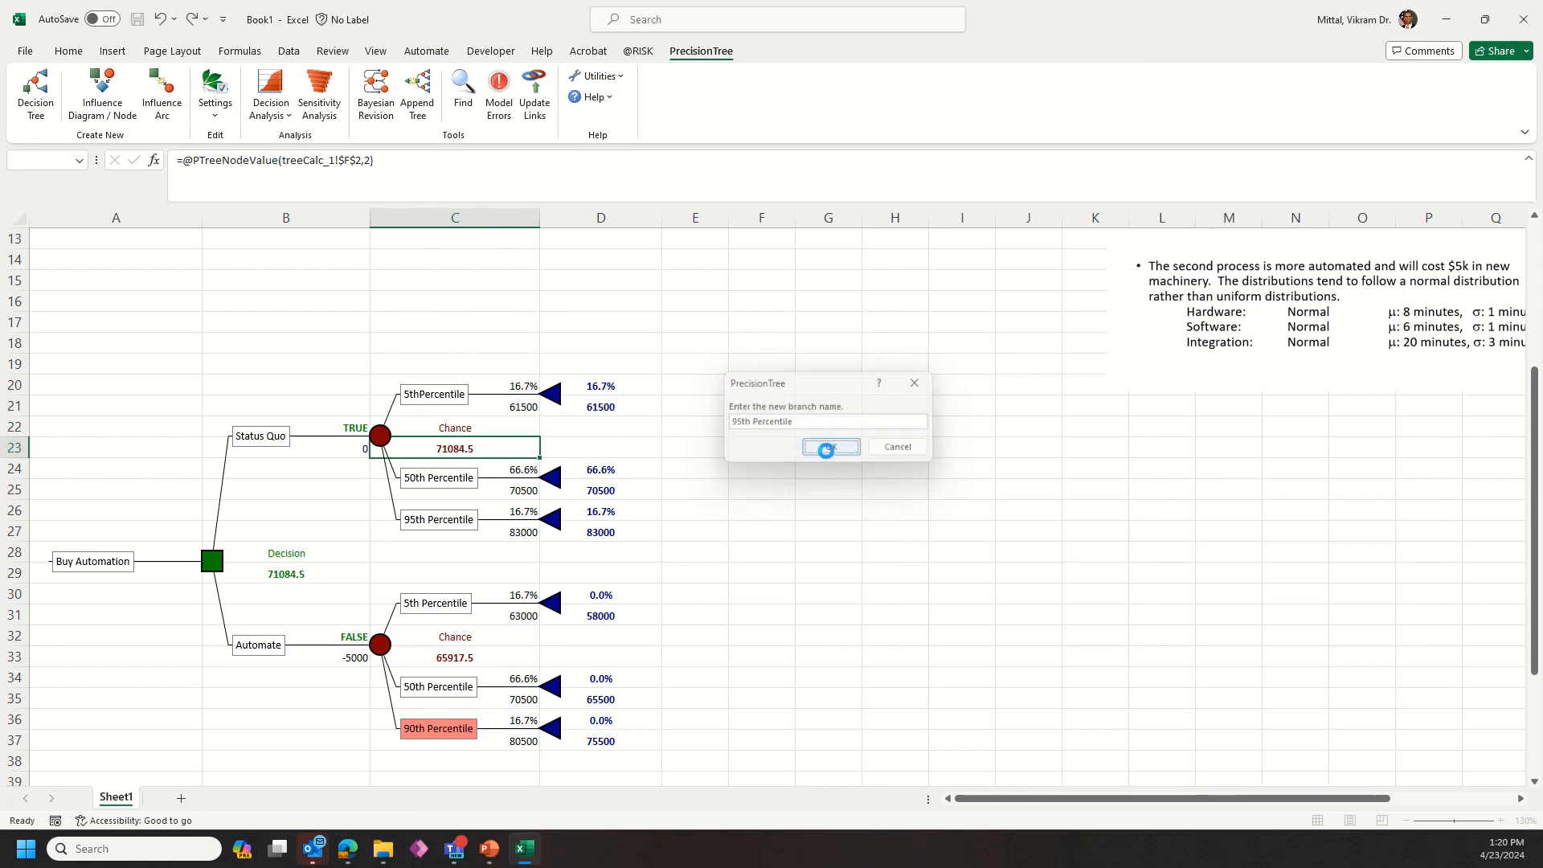
Step: Change the percentiles in the Status Quo formulas to 0.05 in C21 and 0.95 in C27
{"action": "left_click", "coordinate": [516, 405]}
{"action": "double_click", "coordinate": [297, 160]}
{"action": "type", "text": "05"}
{"action": "key", "text": "Return"}
{"action": "left_click", "coordinate": [535, 531]}
{"action": "left_click", "coordinate": [297, 160]}
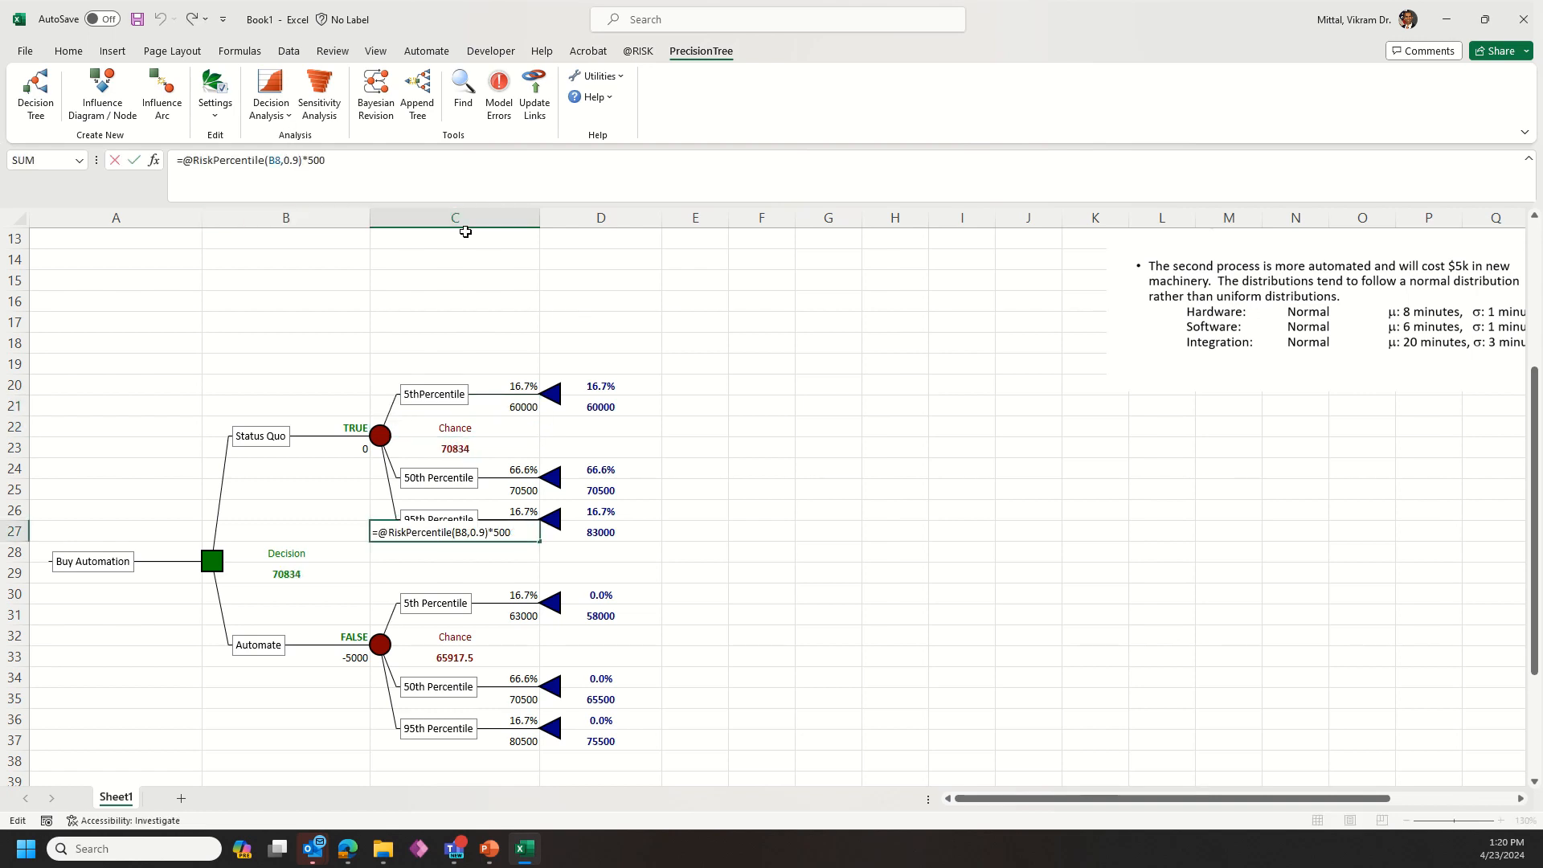
{"action": "type", "text": "5"}
{"action": "key", "text": "Return"}
{"action": "key", "text": "Return"}
{"action": "key", "text": "Return"}
{"action": "key", "text": "Return"}
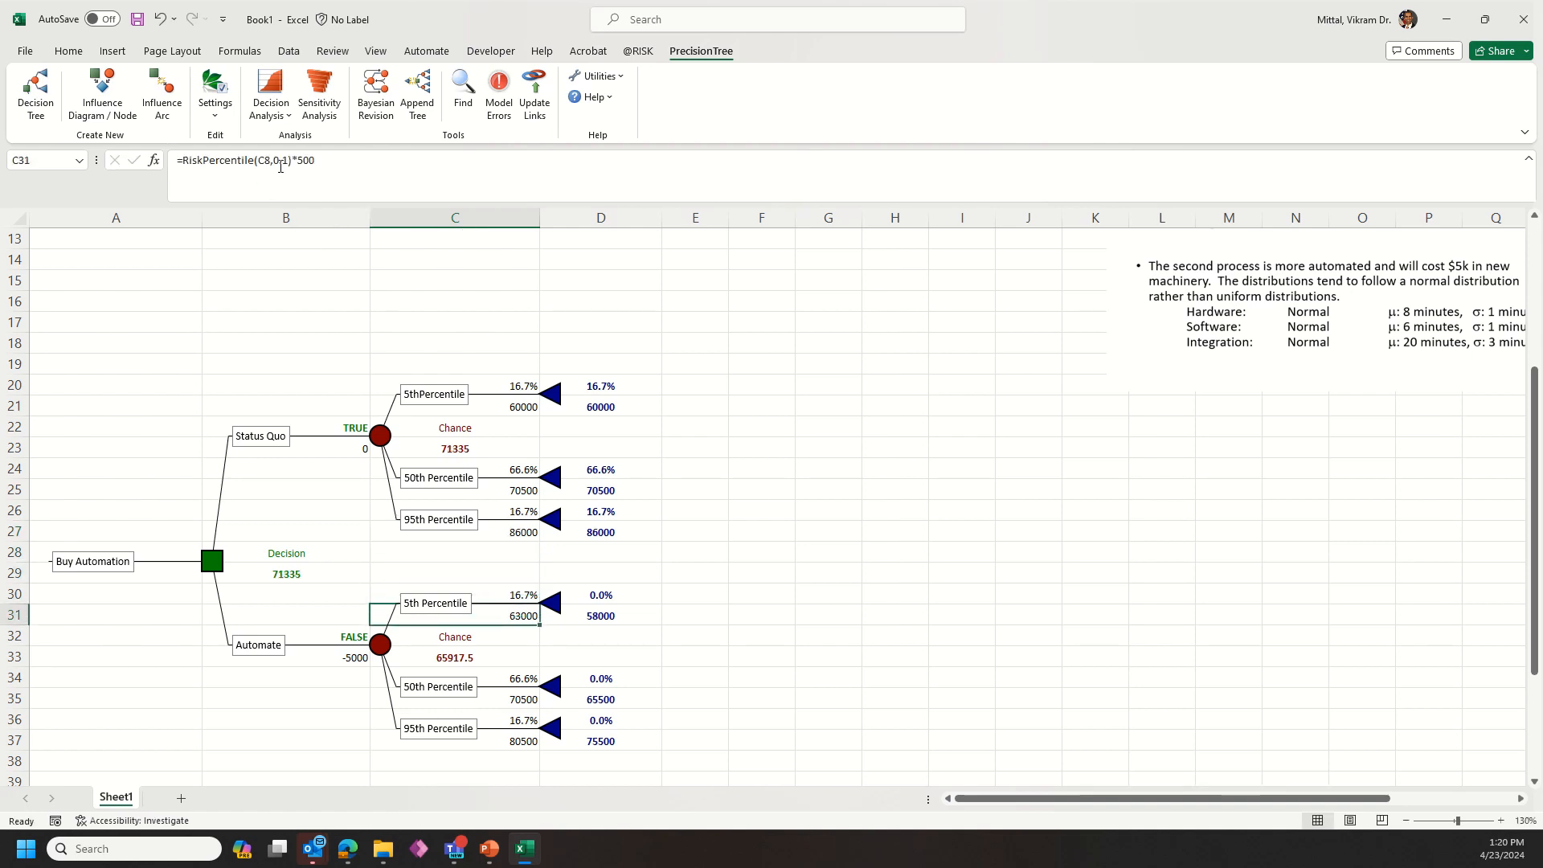
Step: Change the percentiles in the Automate formulas to 0.05 in C31 and 0.95 in C37
{"action": "left_click", "coordinate": [286, 160]}
{"action": "key", "text": "BackSpace"}
{"action": "type", "text": "05"}
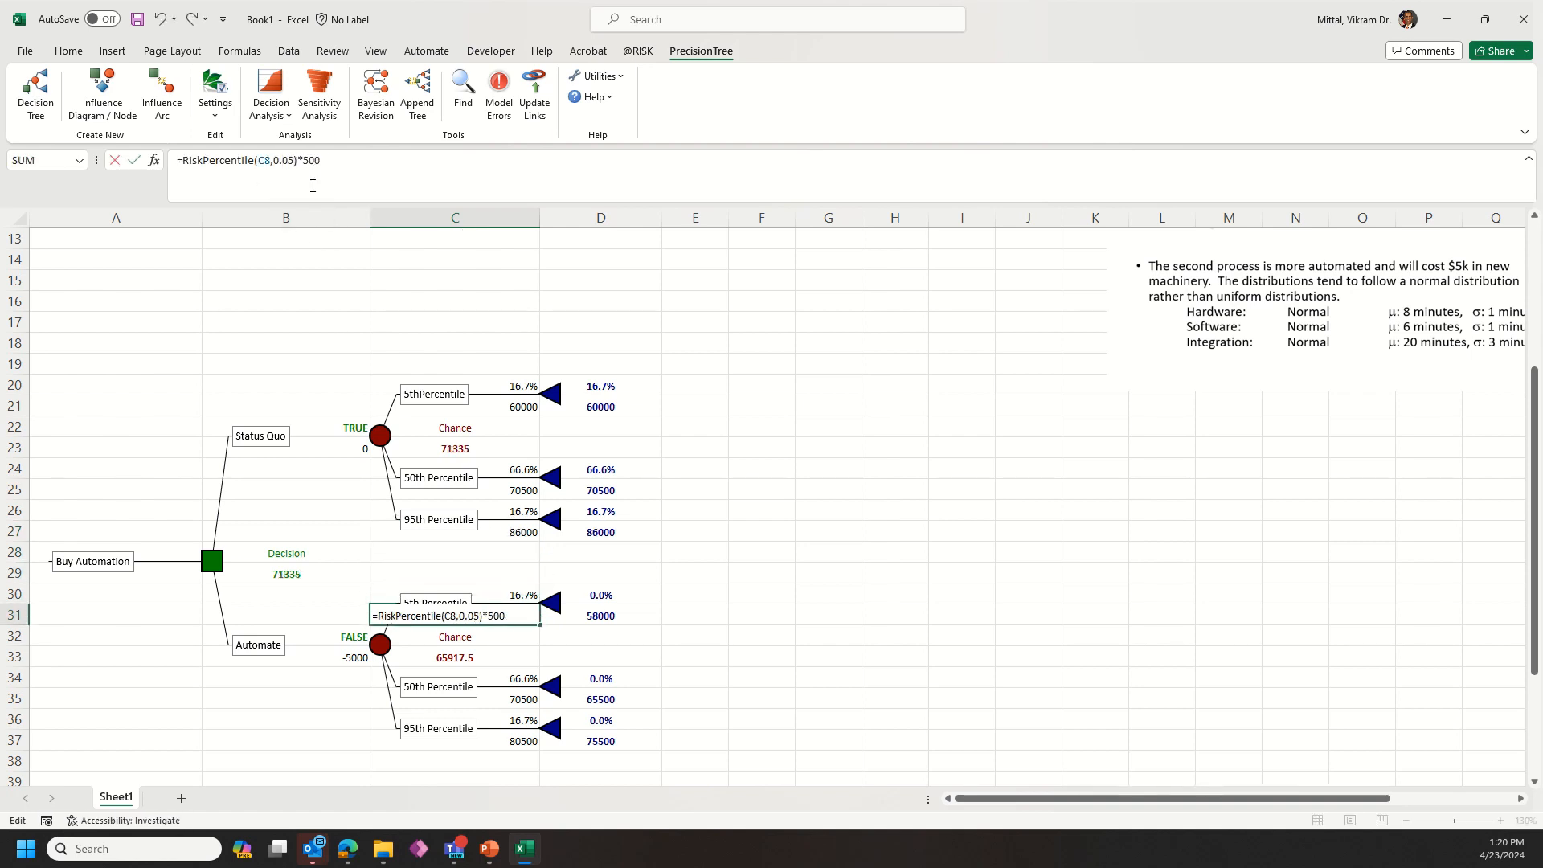
{"action": "key", "text": "Return"}
{"action": "key", "text": "Return"}
{"action": "key", "text": "Return"}
{"action": "key", "text": "Return"}
{"action": "key", "text": "Return"}
{"action": "key", "text": "Return"}
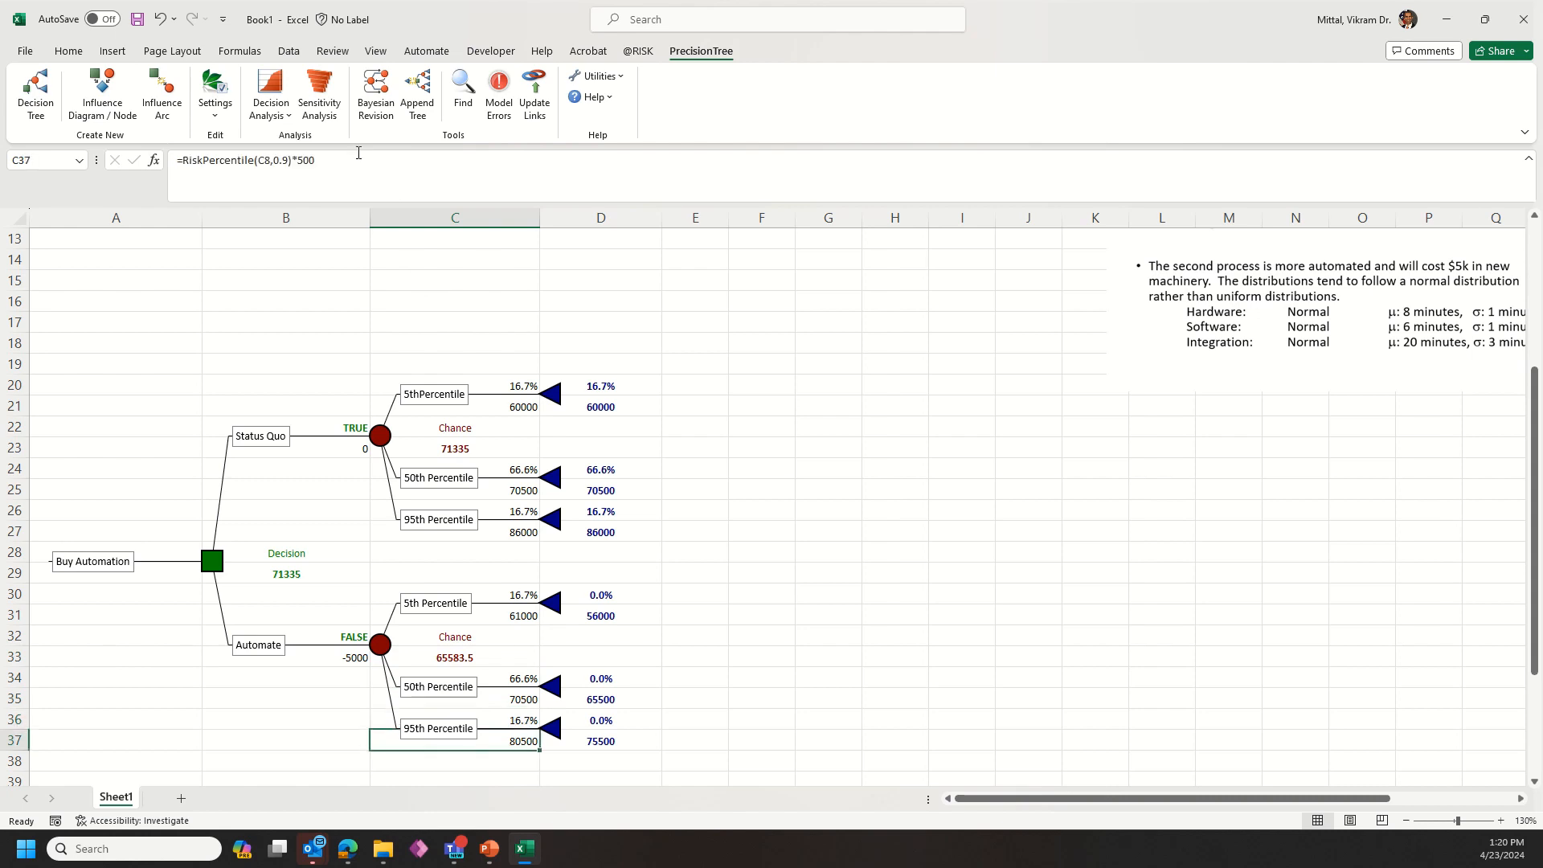
{"action": "left_click", "coordinate": [285, 160]}
{"action": "type", "text": "5"}
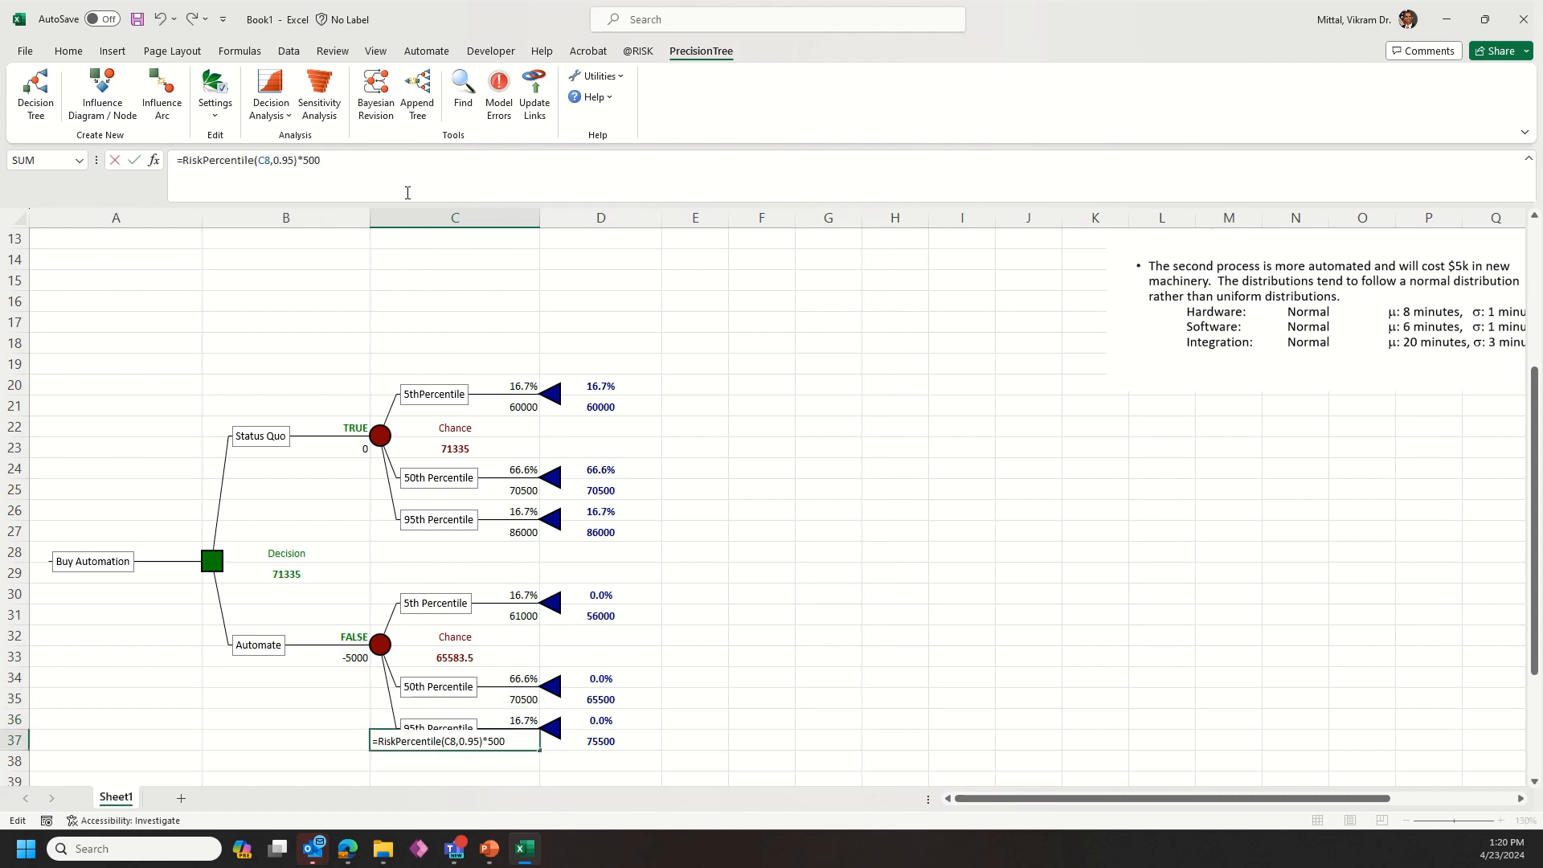
{"action": "key", "text": "ctrl+Return"}
Step: Set the Status Quo branch probabilities to 18.5% for the 5th, 63% for the 50th and 18.5% for the 95th percentile
{"action": "left_click", "coordinate": [495, 614]}
{"action": "left_click", "coordinate": [521, 384]}
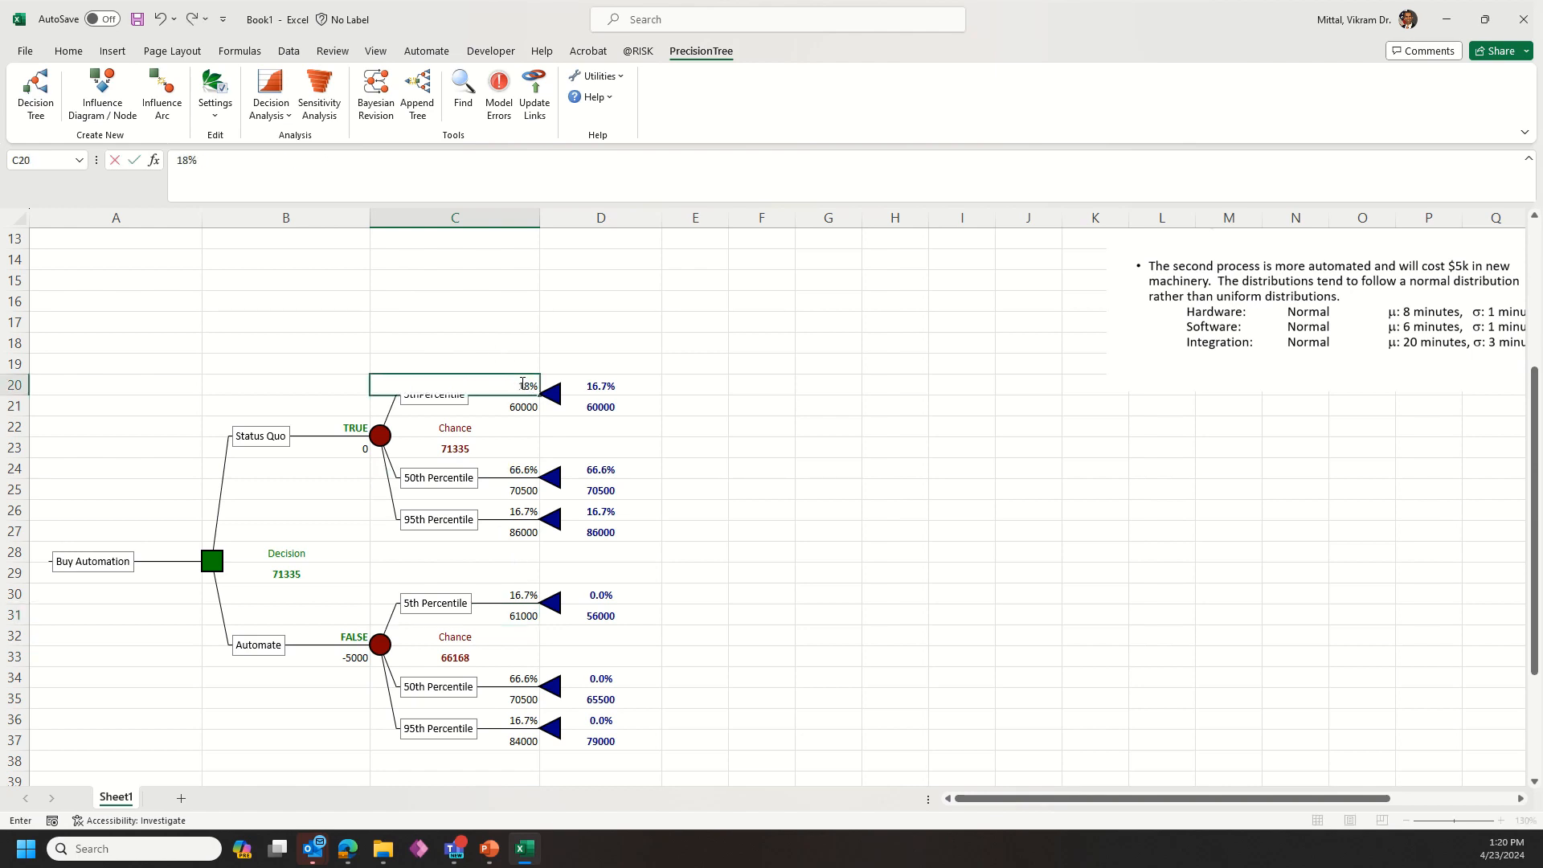
{"action": "type", "text": ".5"}
{"action": "key", "text": "Return"}
{"action": "key", "text": "Down"}
{"action": "key", "text": "Down"}
{"action": "key", "text": "Down"}
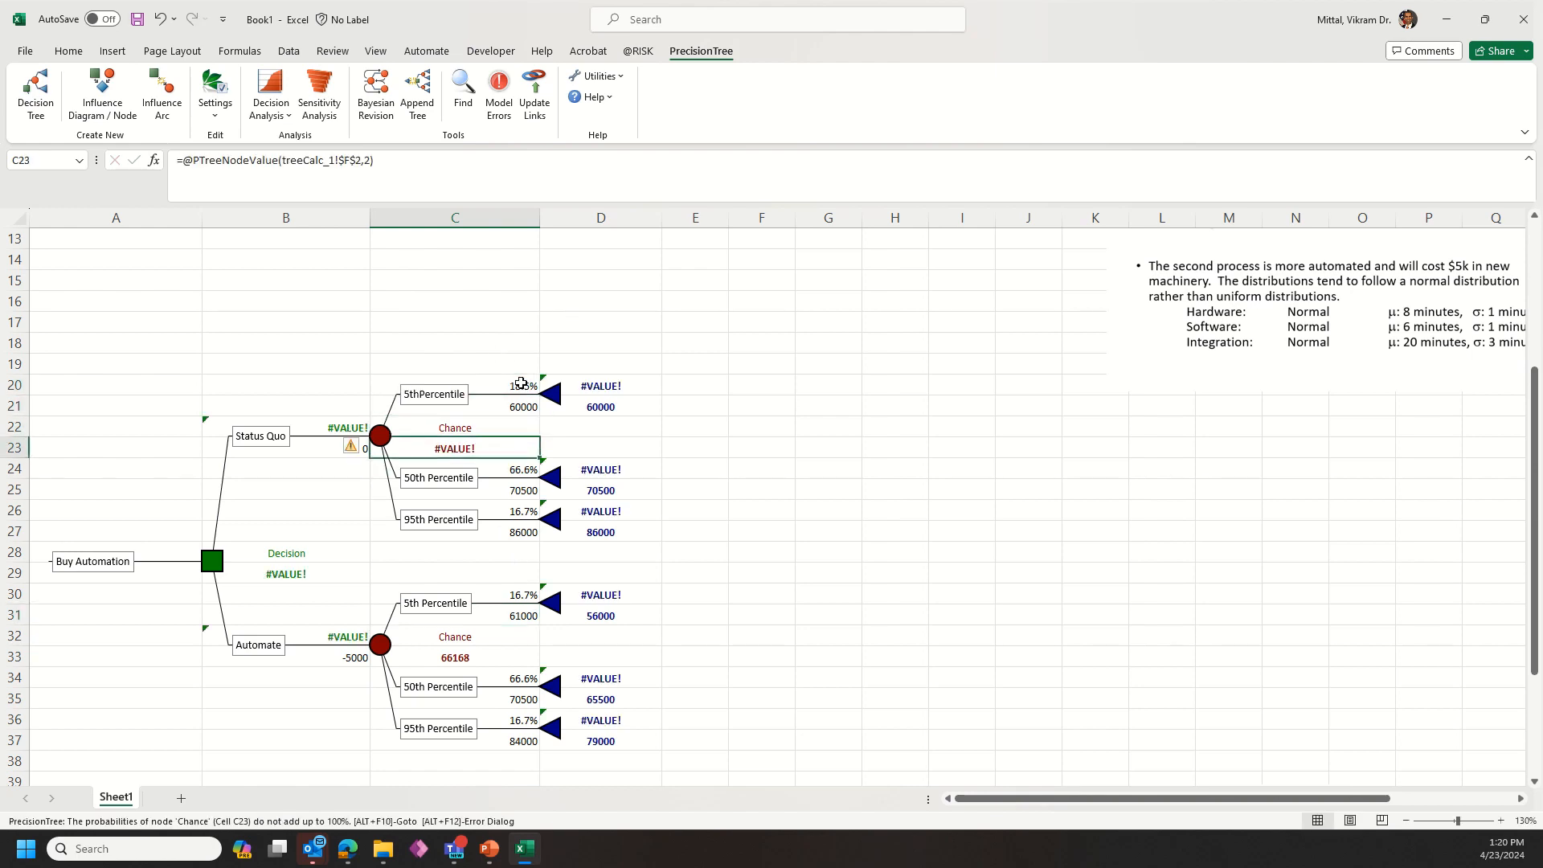
{"action": "type", "text": "63"}
{"action": "key", "text": "Return"}
{"action": "key", "text": "Down"}
{"action": "type", "text": "18.5"}
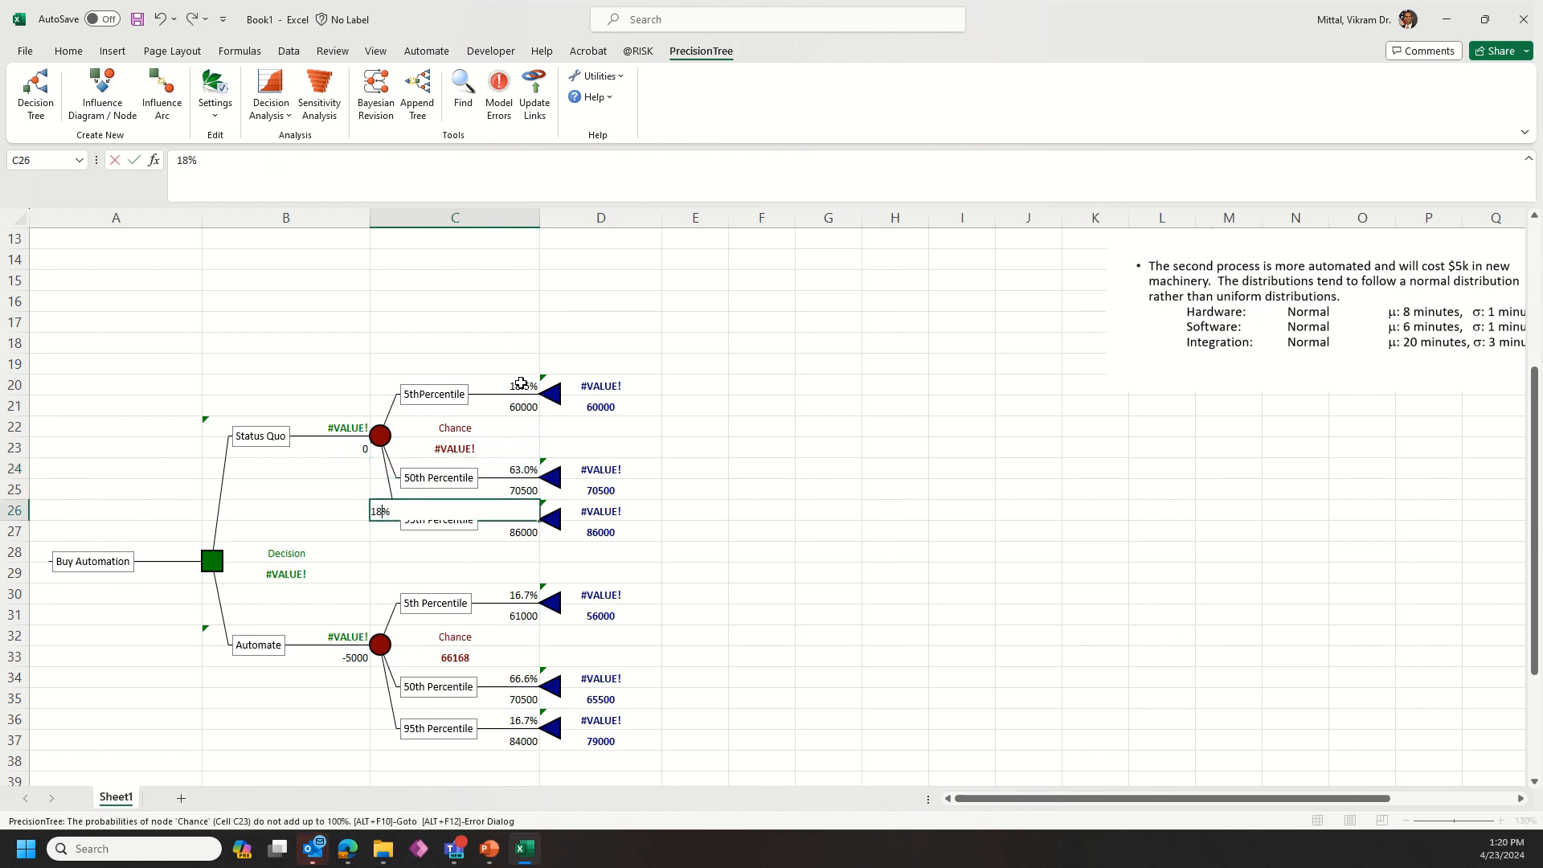
{"action": "key", "text": "Return"}
Step: Set the Automate branch probabilities to 18.5% for the 5th, 63% for the 50th and 18.5% for the 95th percentile
{"action": "key", "text": "Down"}
{"action": "key", "text": "Down"}
{"action": "key", "text": "Down"}
{"action": "type", "text": "18."}
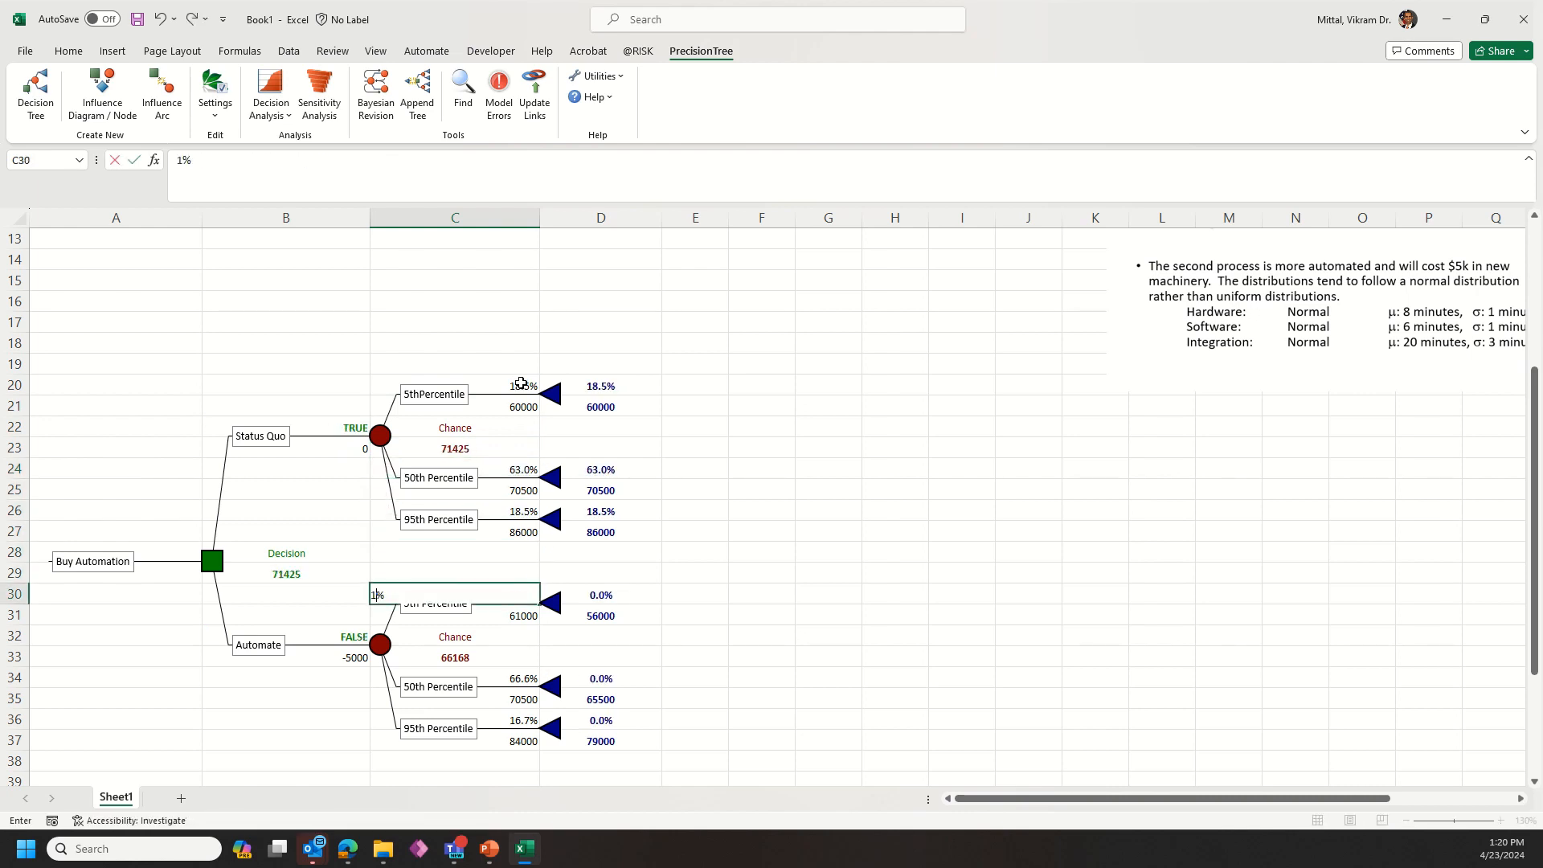
{"action": "type", "text": "5"}
{"action": "key", "text": "Return"}
{"action": "key", "text": "Down"}
{"action": "key", "text": "Down"}
{"action": "key", "text": "Down"}
{"action": "type", "text": "63"}
{"action": "key", "text": "Return"}
{"action": "key", "text": "Down"}
{"action": "type", "text": "187"}
{"action": "key", "text": "BackSpace"}
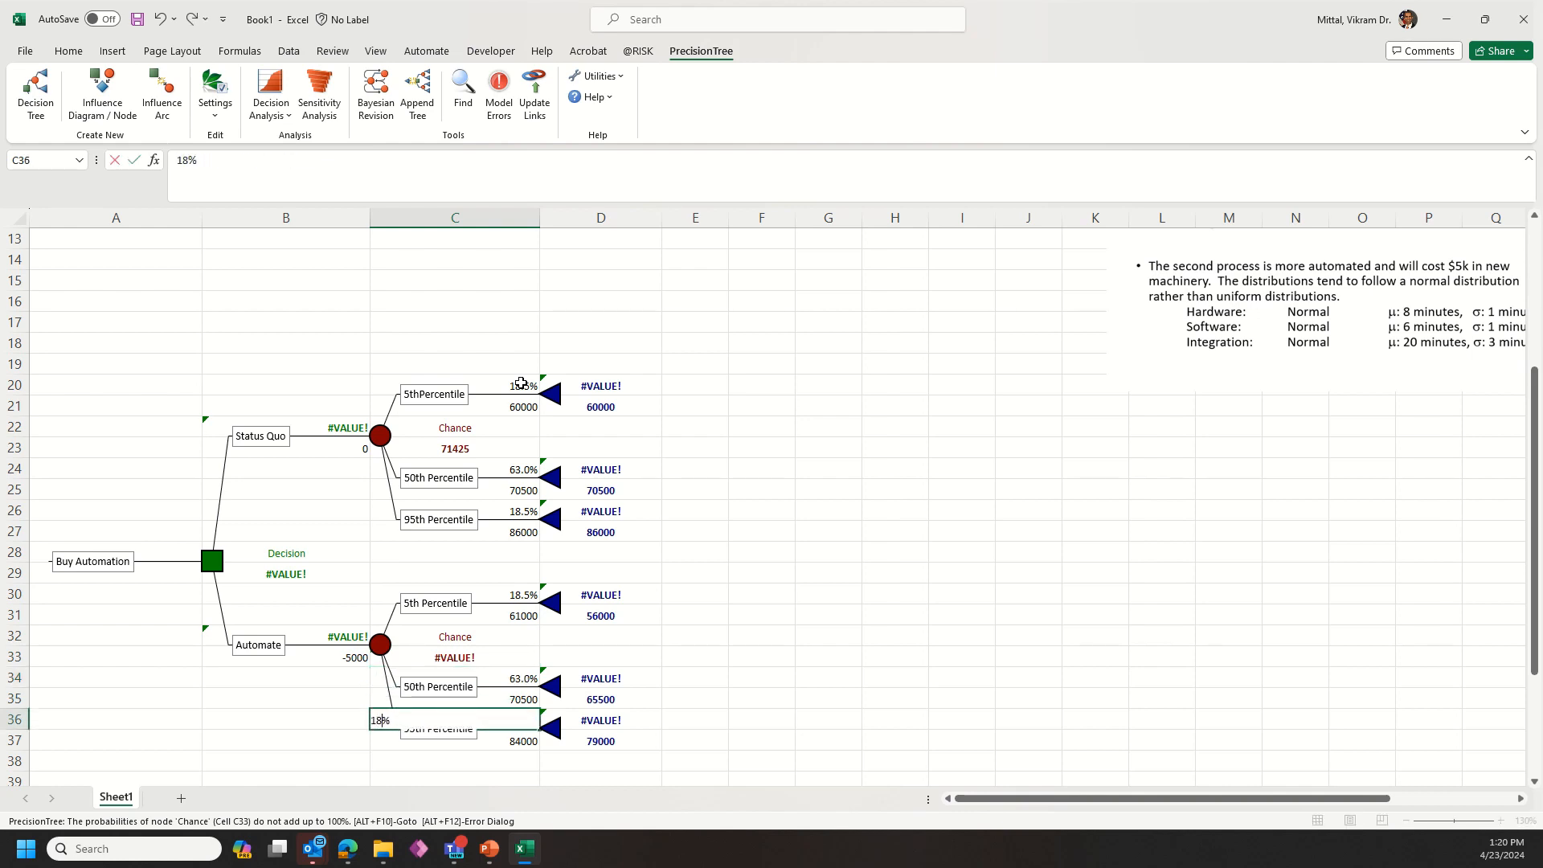
{"action": "type", "text": ".5"}
{"action": "key", "text": "Return"}
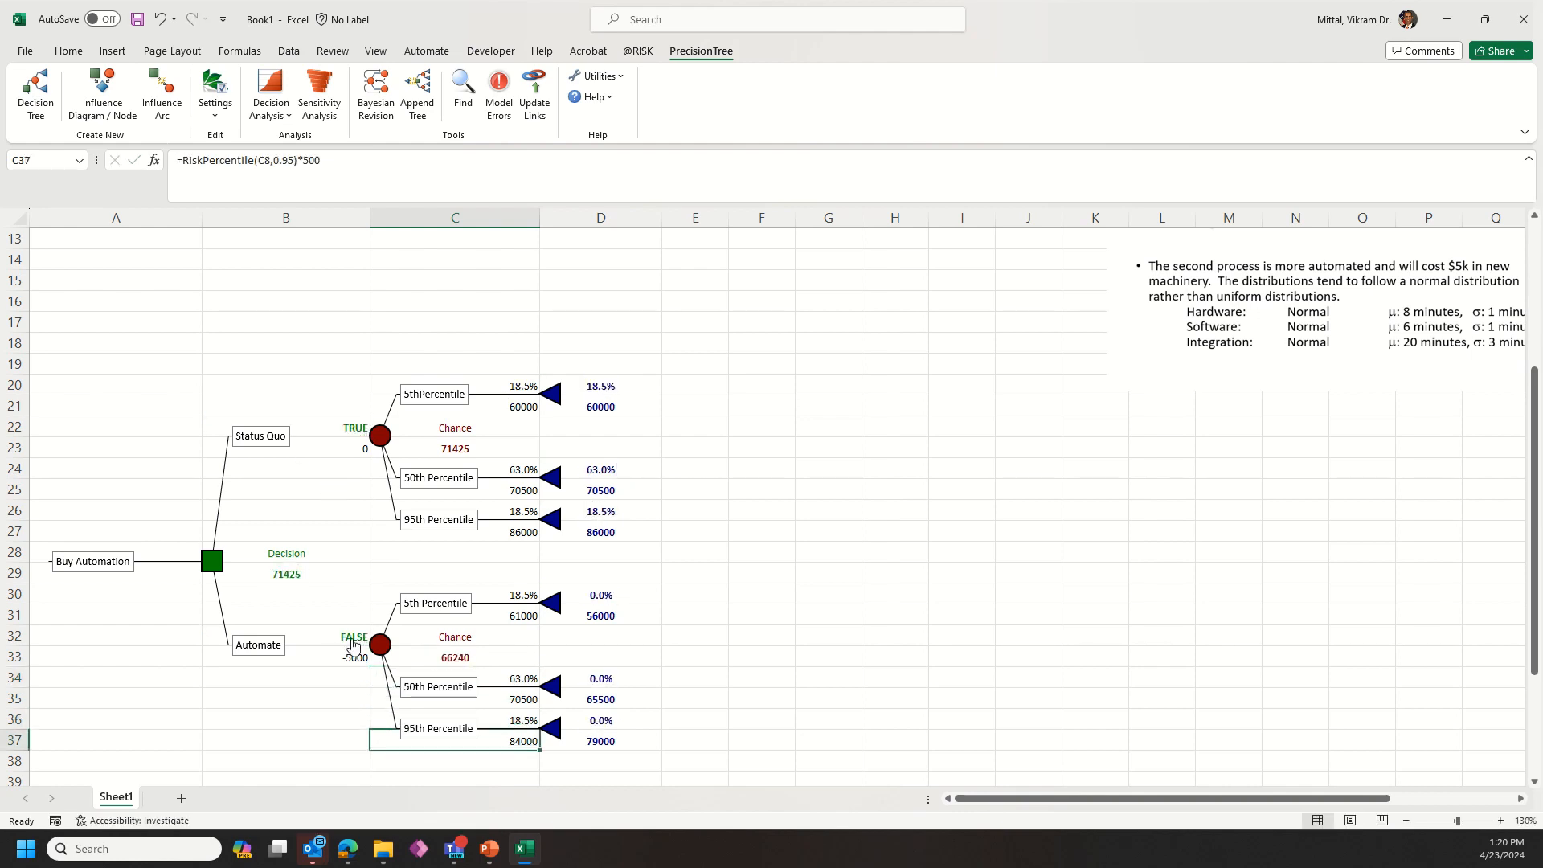